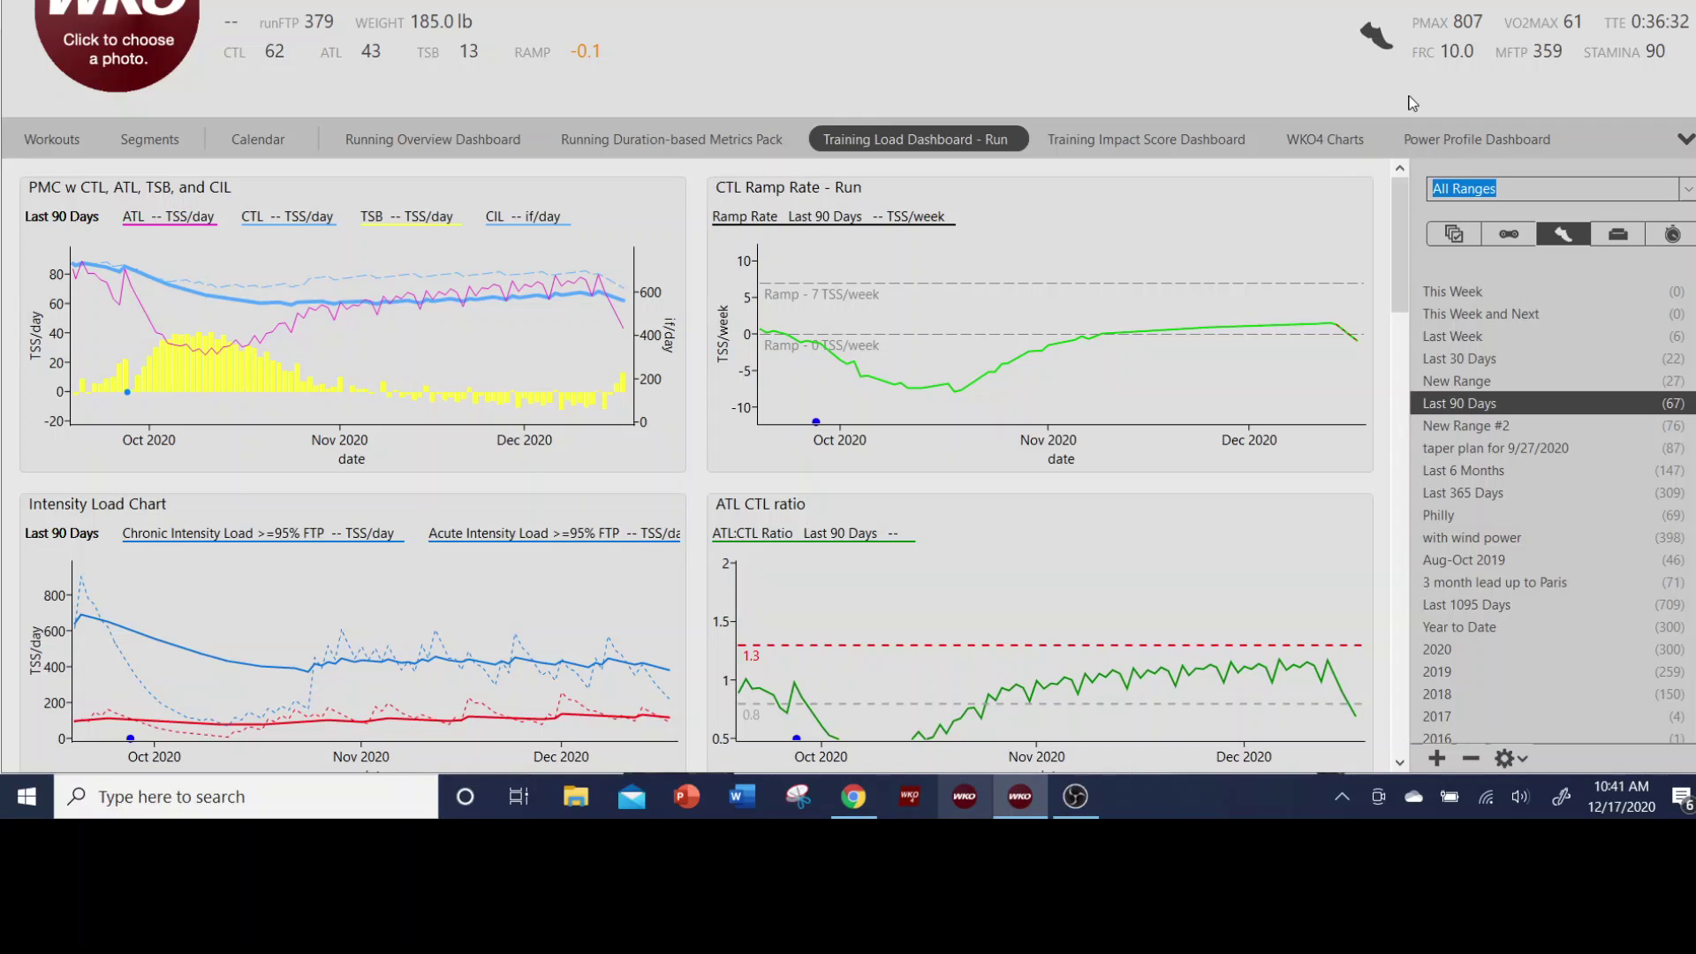
Choose Run > Run from the hero bar's sport shoe menu so its metrics cover runs.
{"action": "left_click", "coordinate": [1375, 36]}
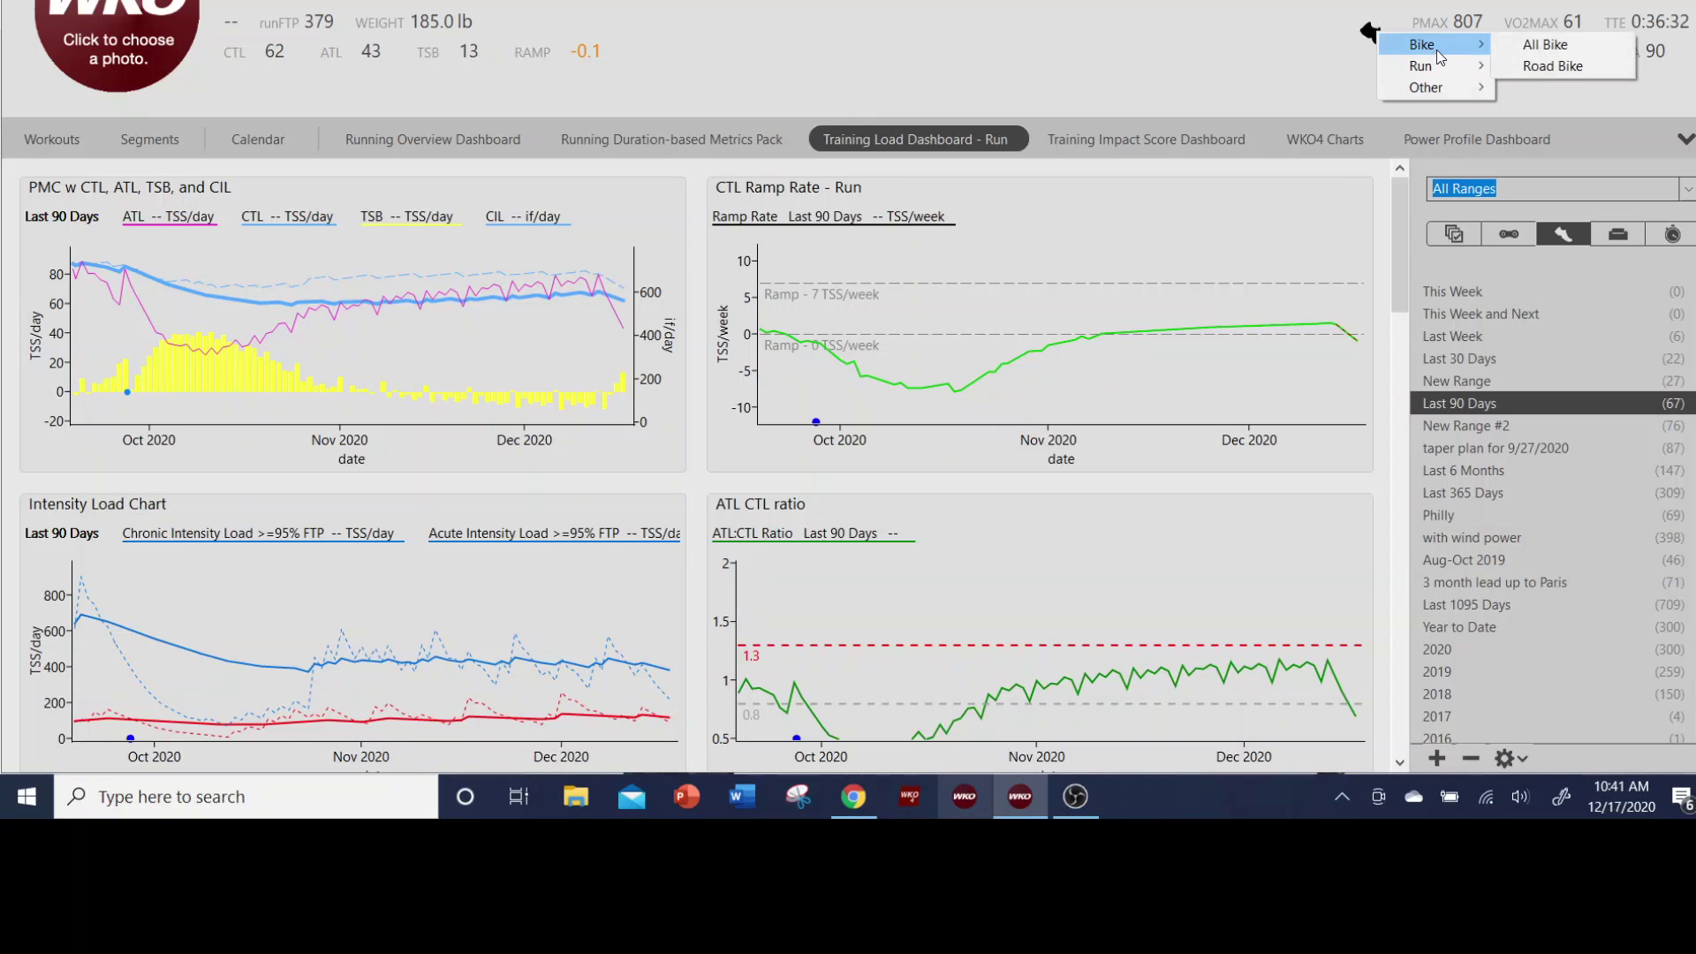
{"action": "mouse_move", "coordinate": [1437, 67]}
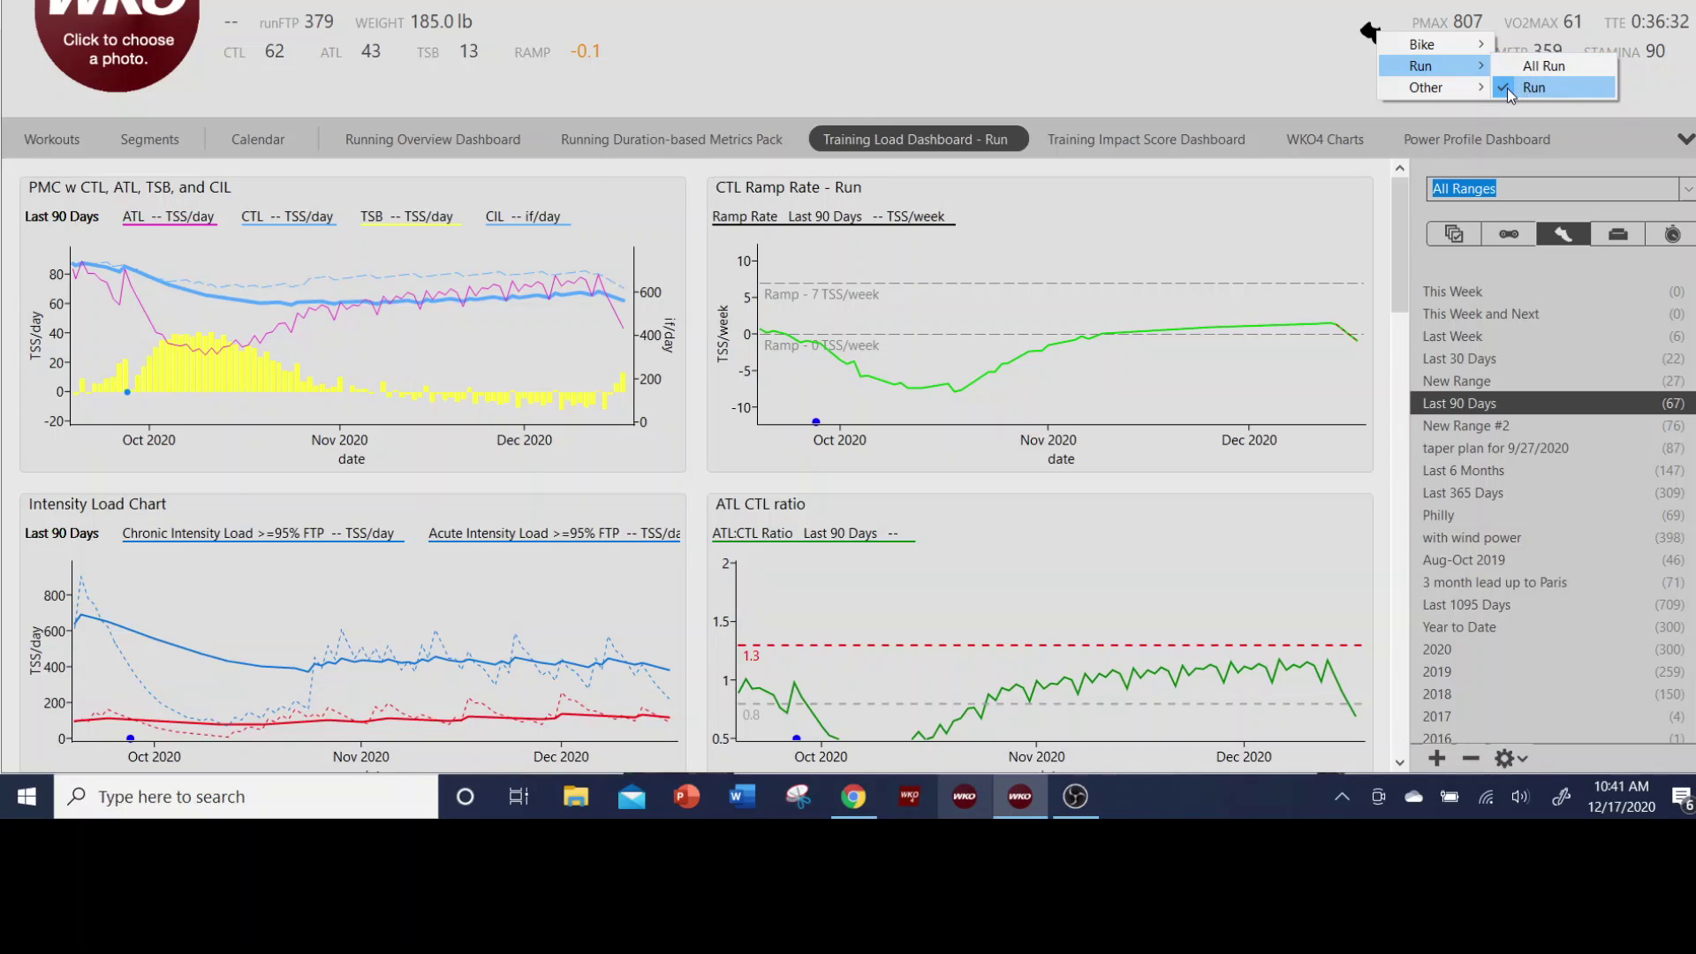
{"action": "left_click", "coordinate": [1555, 86]}
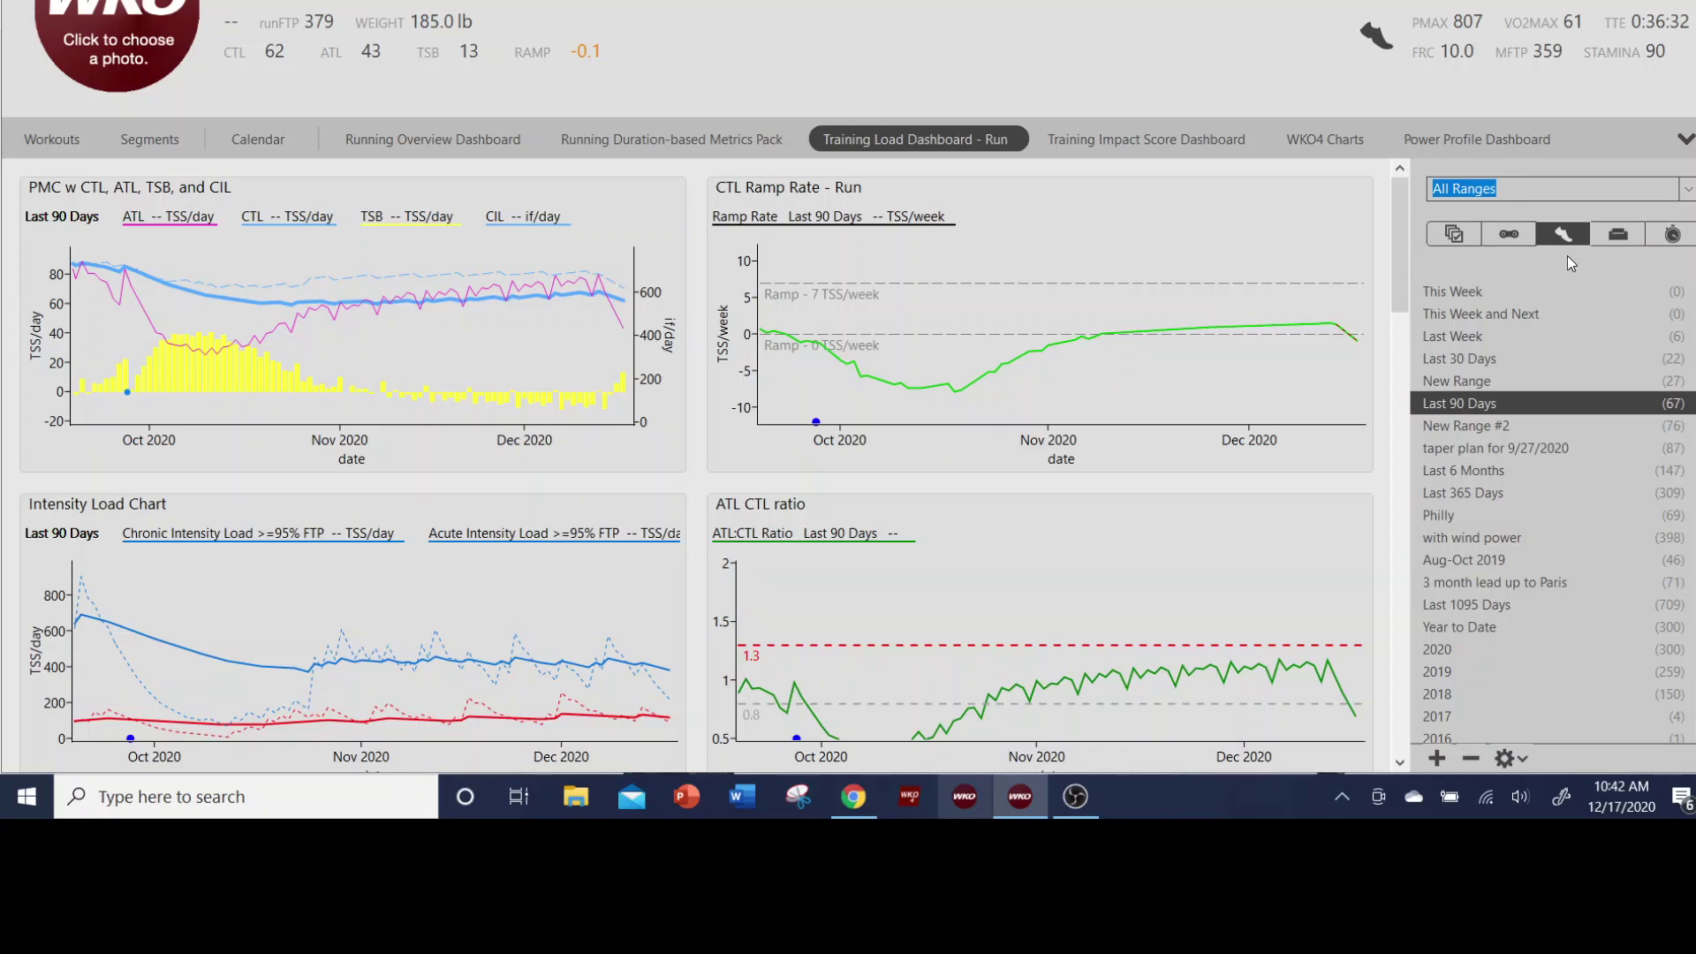
{"action": "left_click", "coordinate": [1509, 233]}
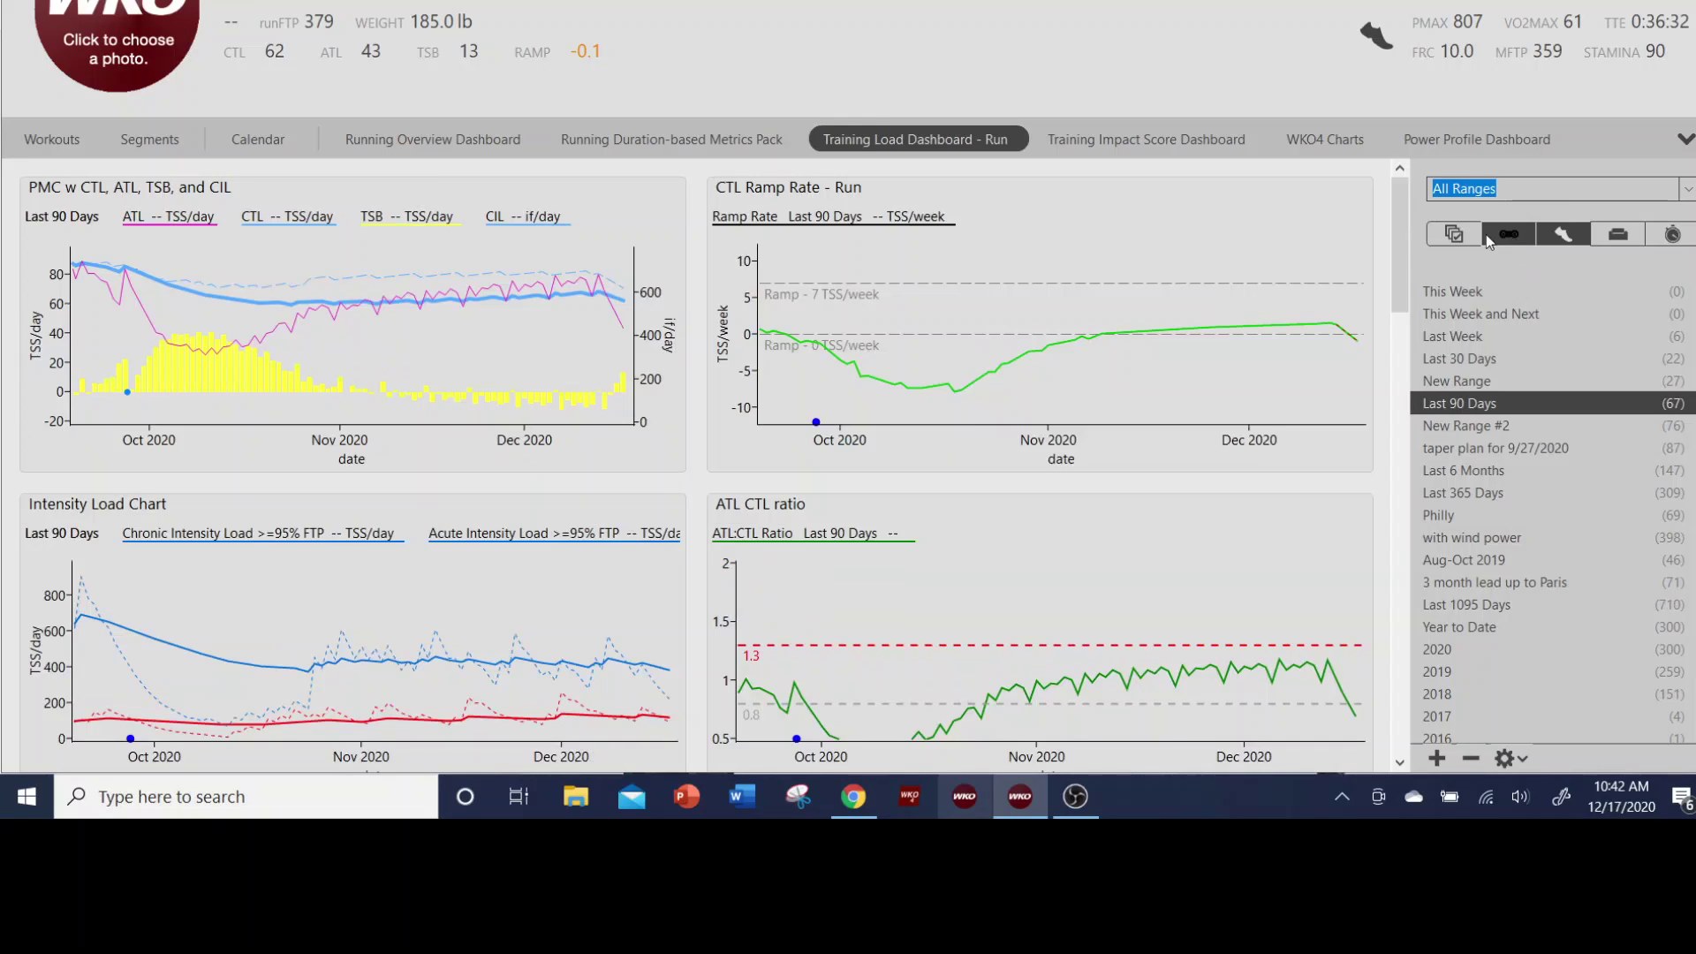
{"action": "left_click", "coordinate": [1577, 233]}
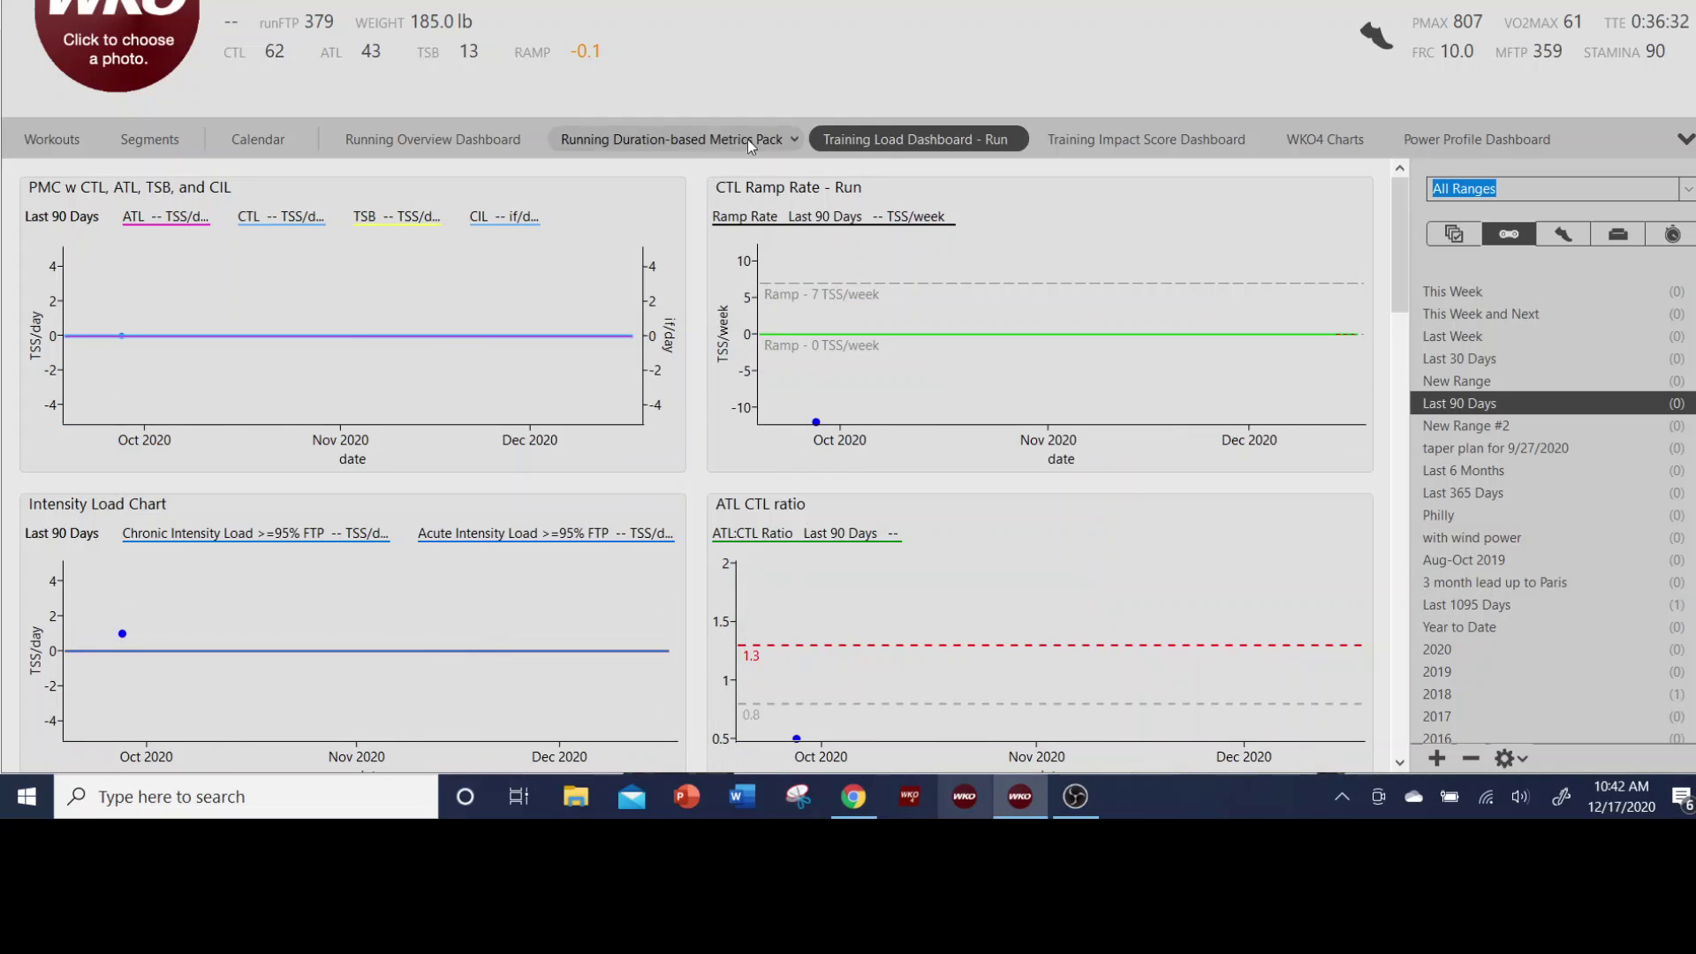
{"action": "left_click", "coordinate": [675, 138]}
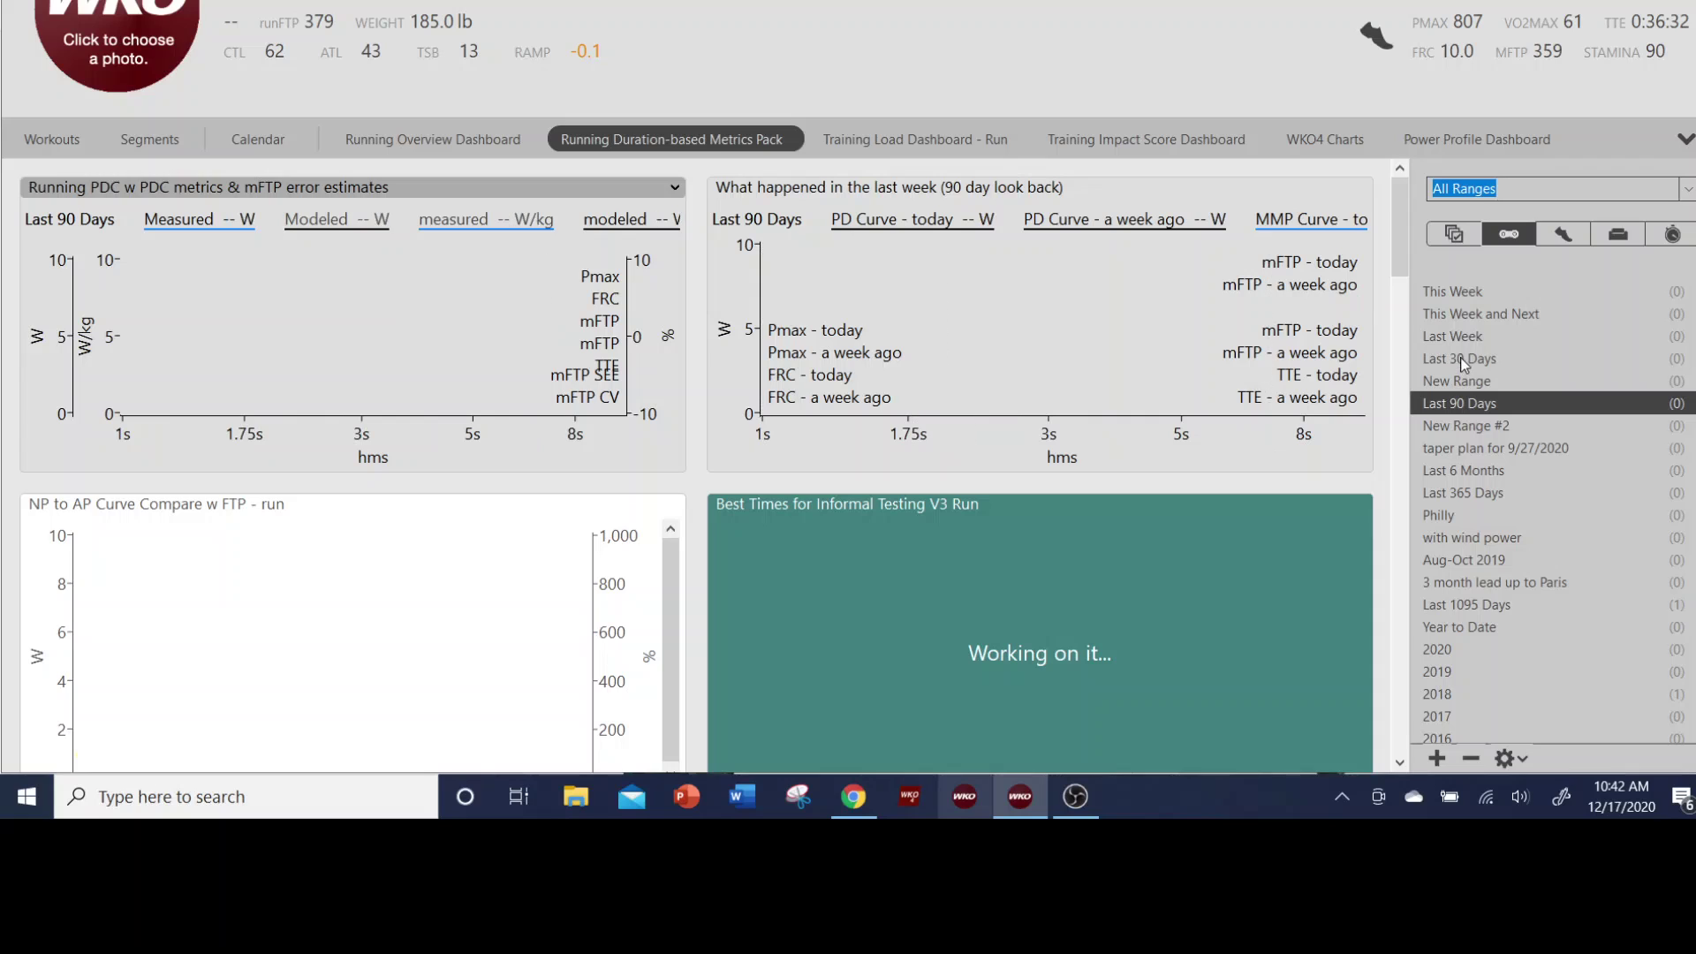
{"action": "left_click", "coordinate": [1564, 235]}
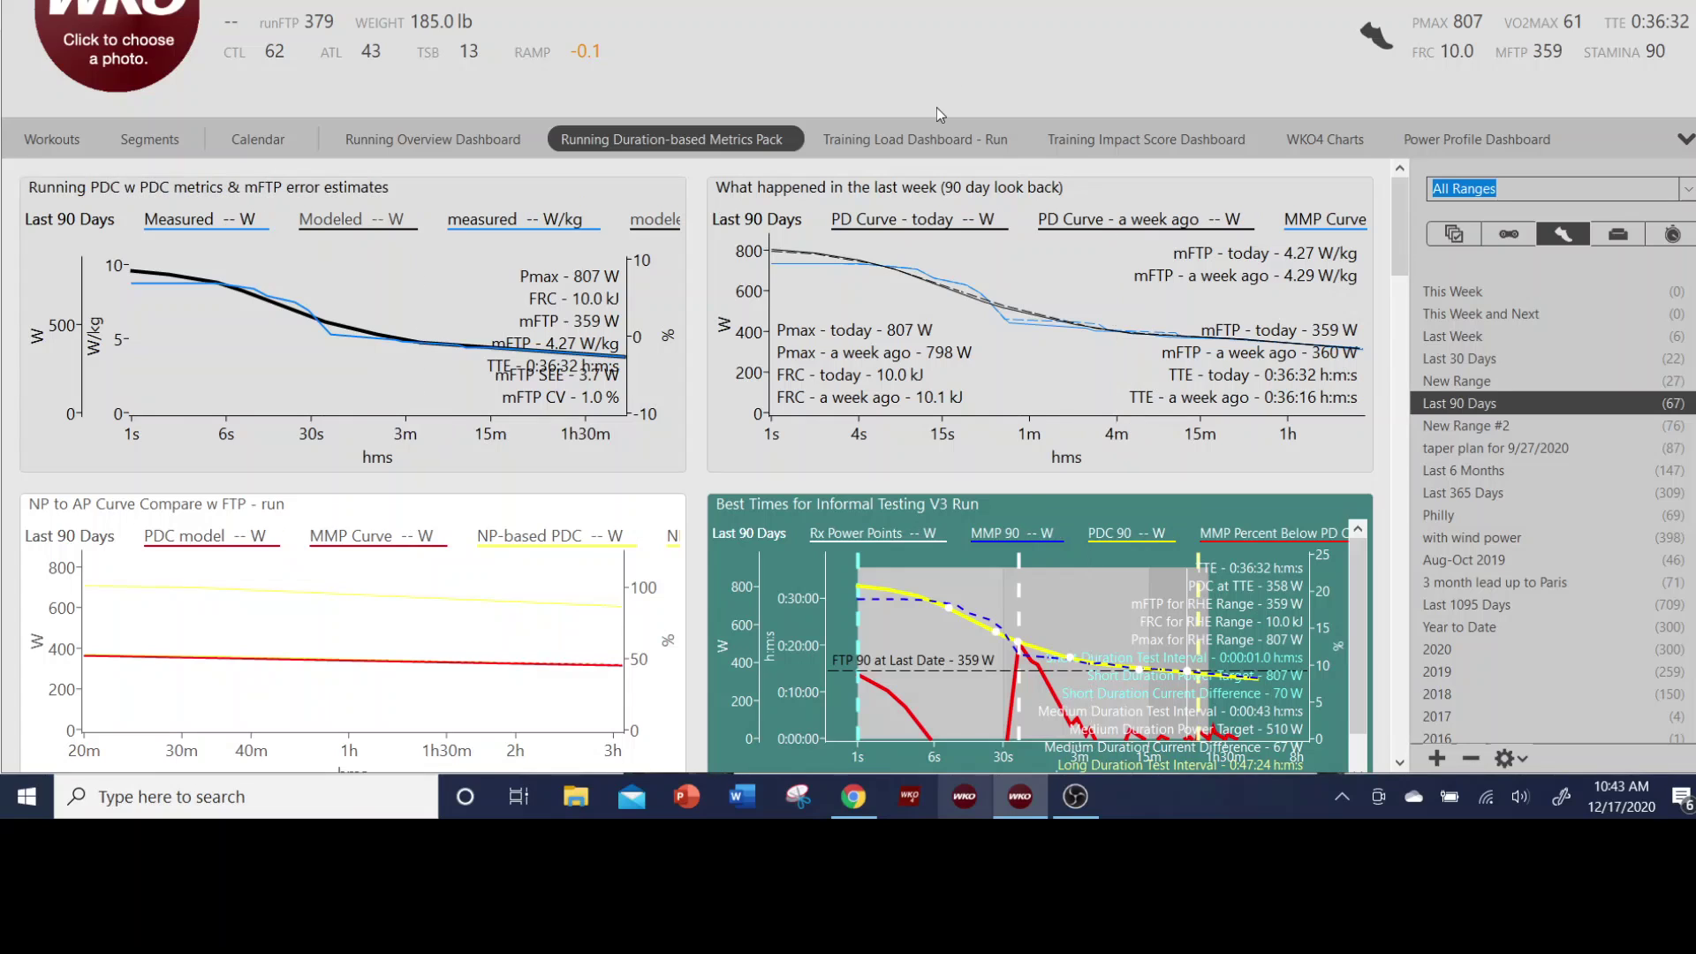
{"action": "left_click", "coordinate": [931, 138]}
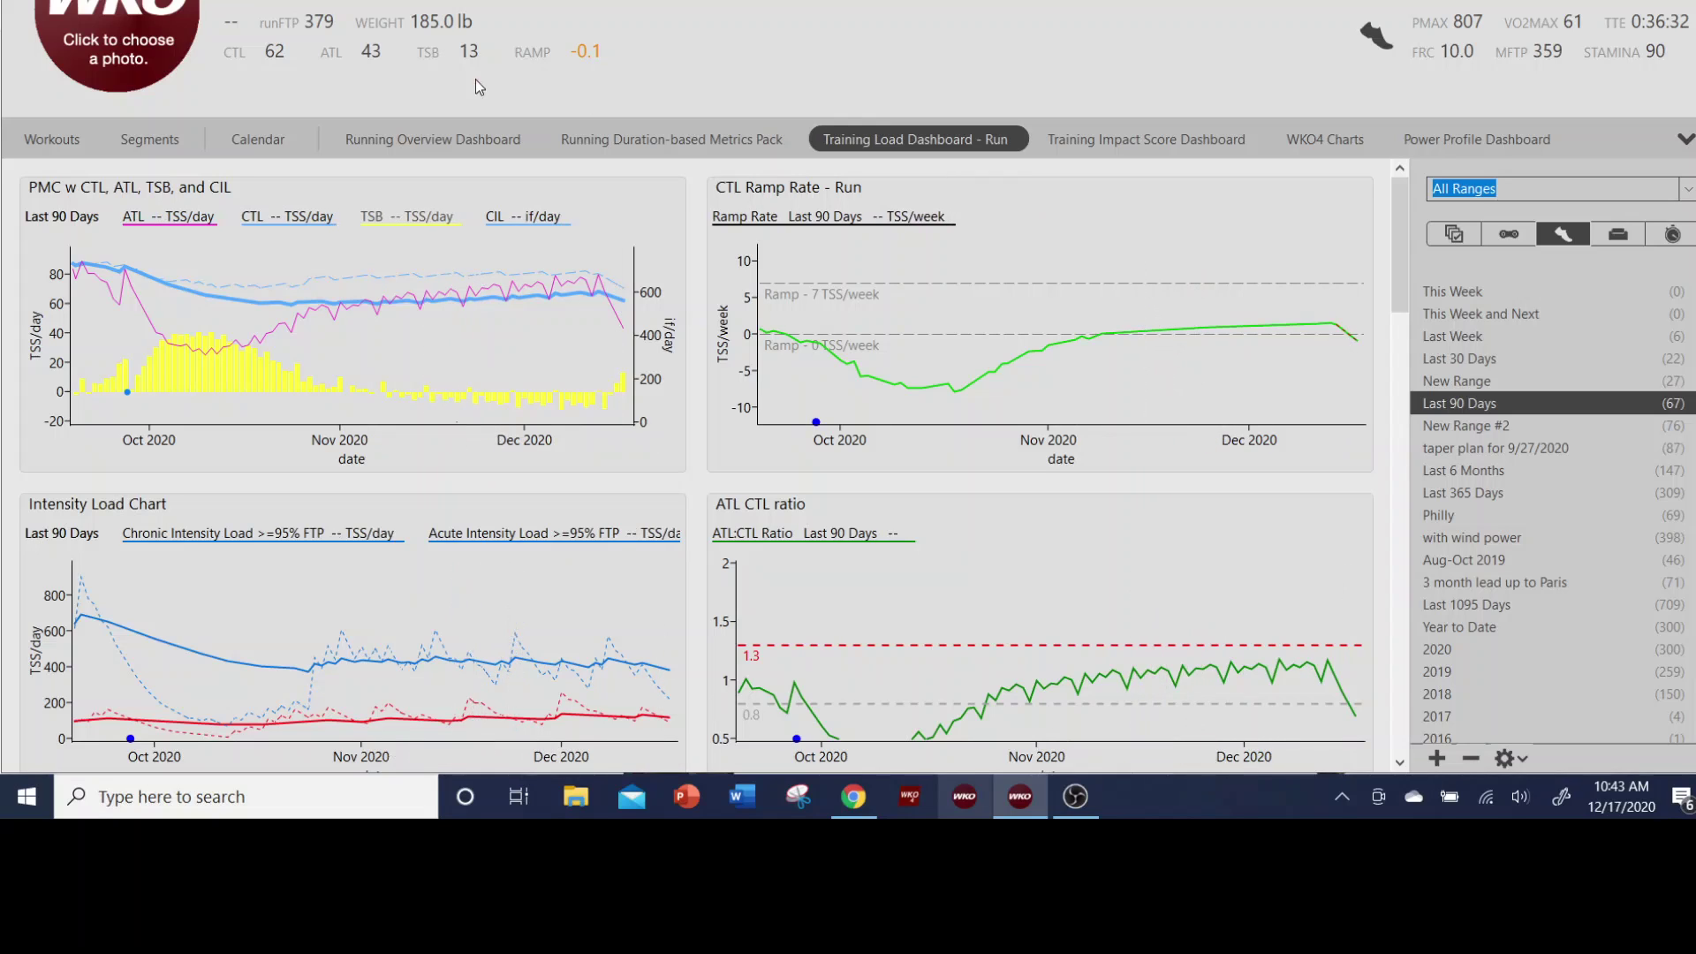
In the Workouts view, select the Friday, December 11, 2020 EZ run at the top of the list.
{"action": "left_click", "coordinate": [44, 140]}
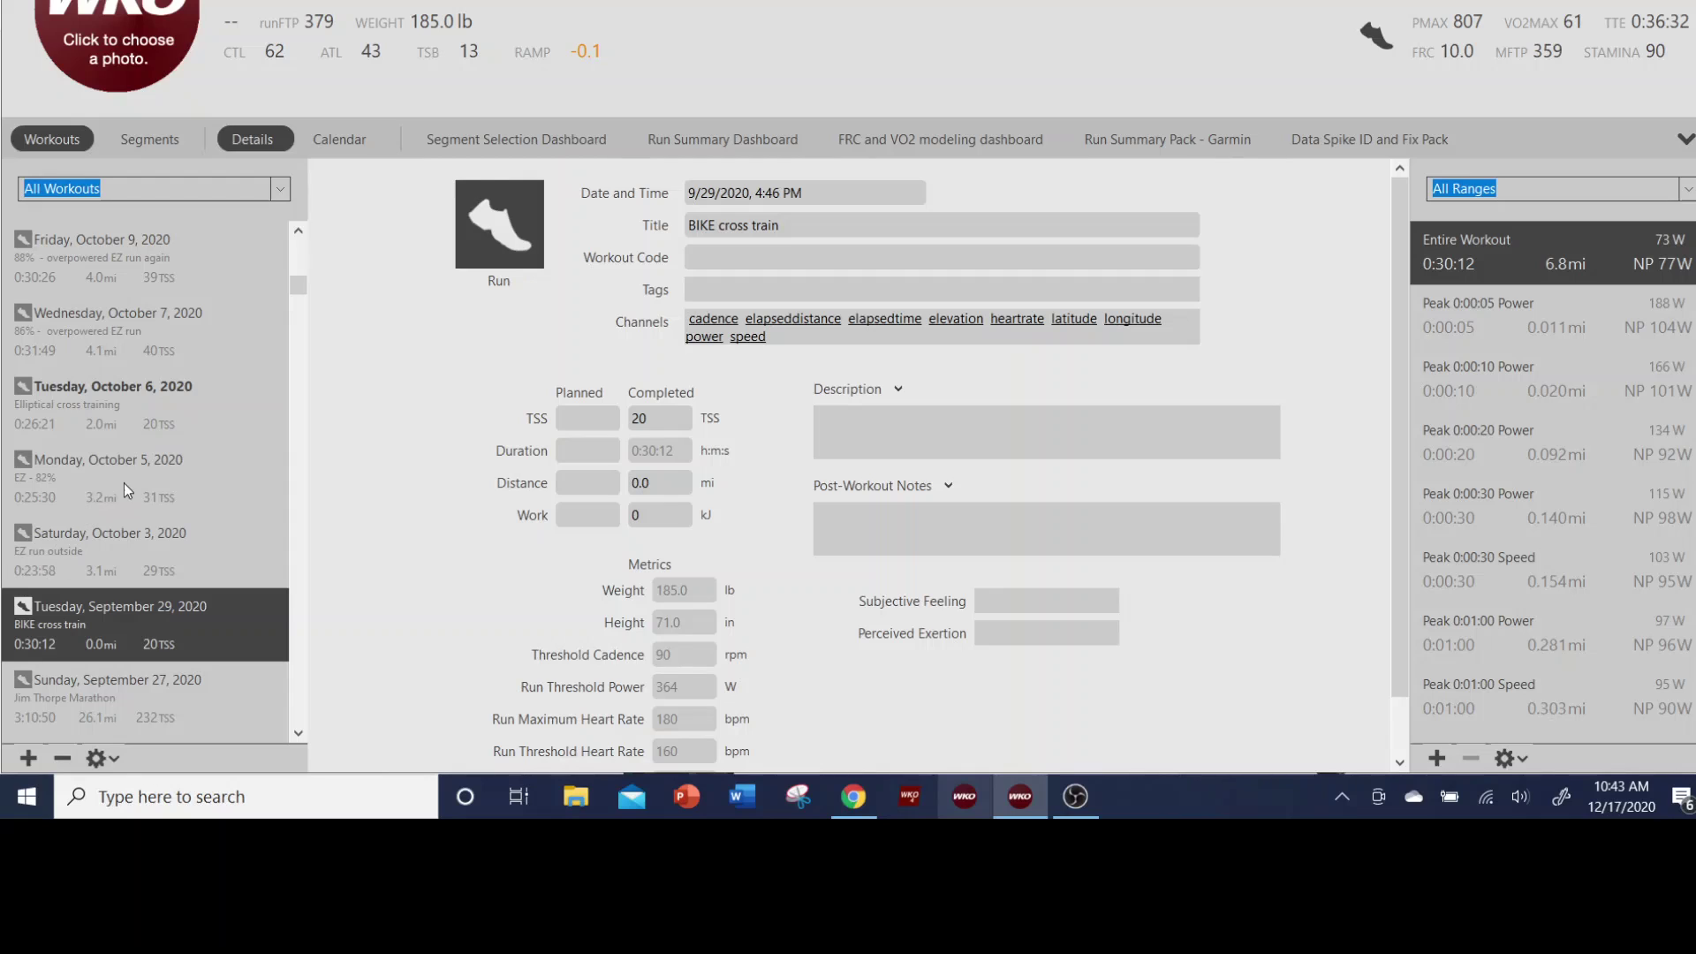
{"action": "scroll", "coordinate": [139, 400], "scroll_direction": "up", "scroll_amount": 15}
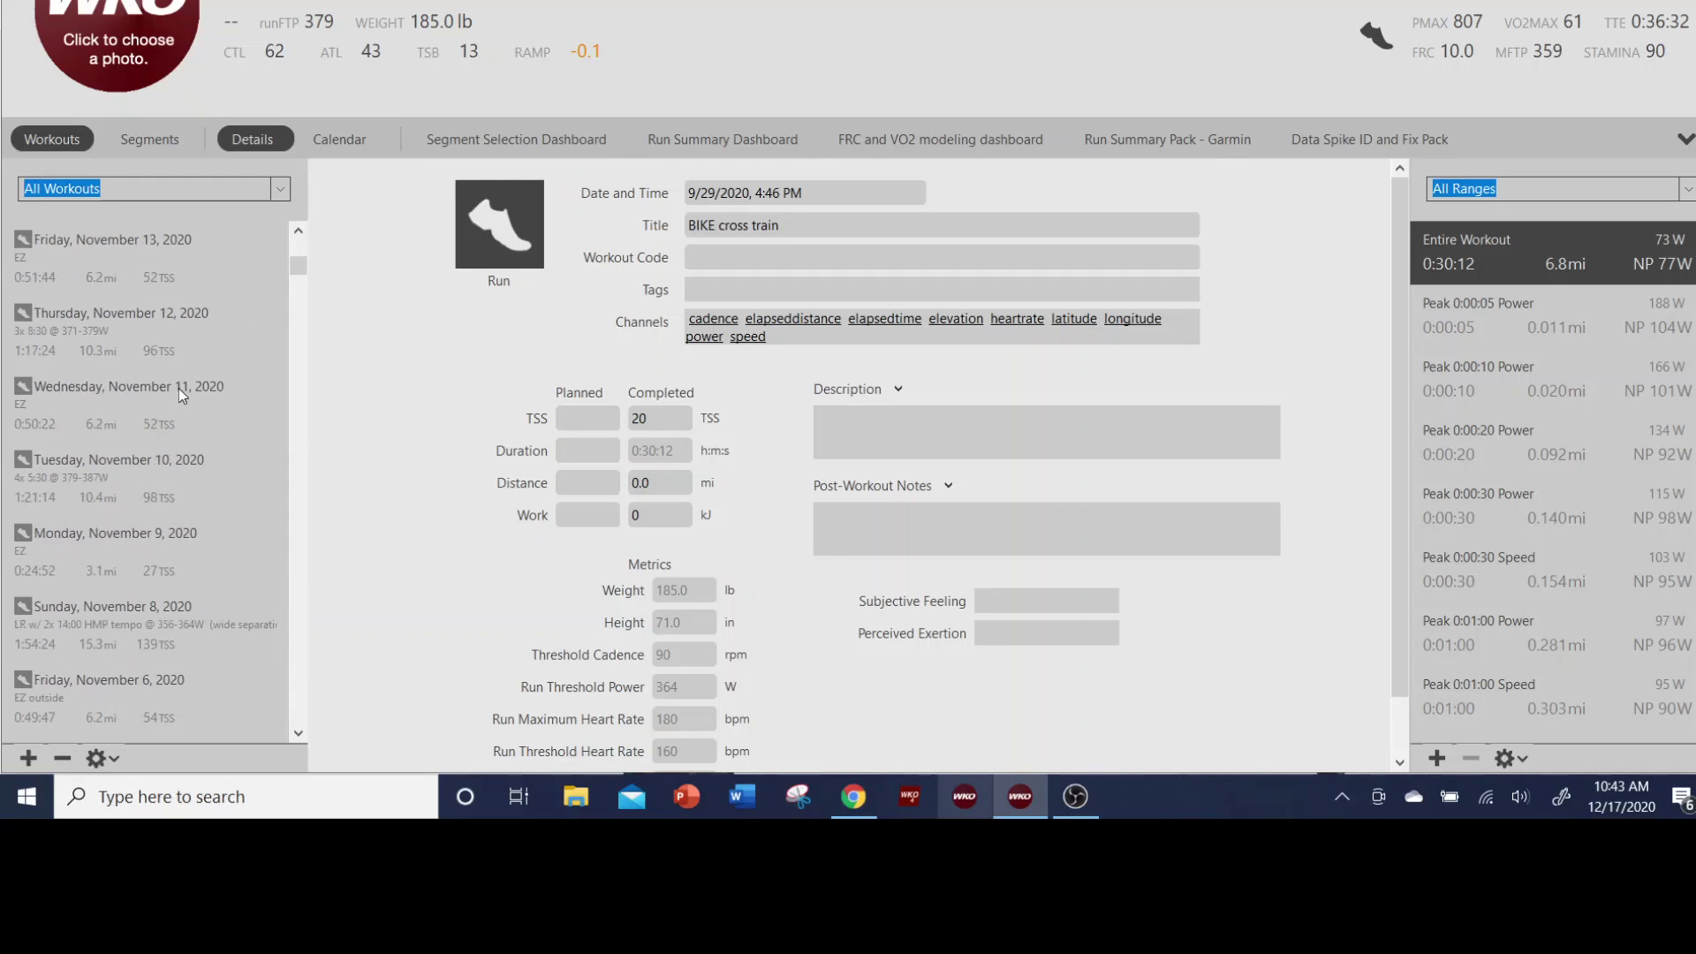
{"action": "scroll", "coordinate": [161, 343], "scroll_direction": "up", "scroll_amount": 3}
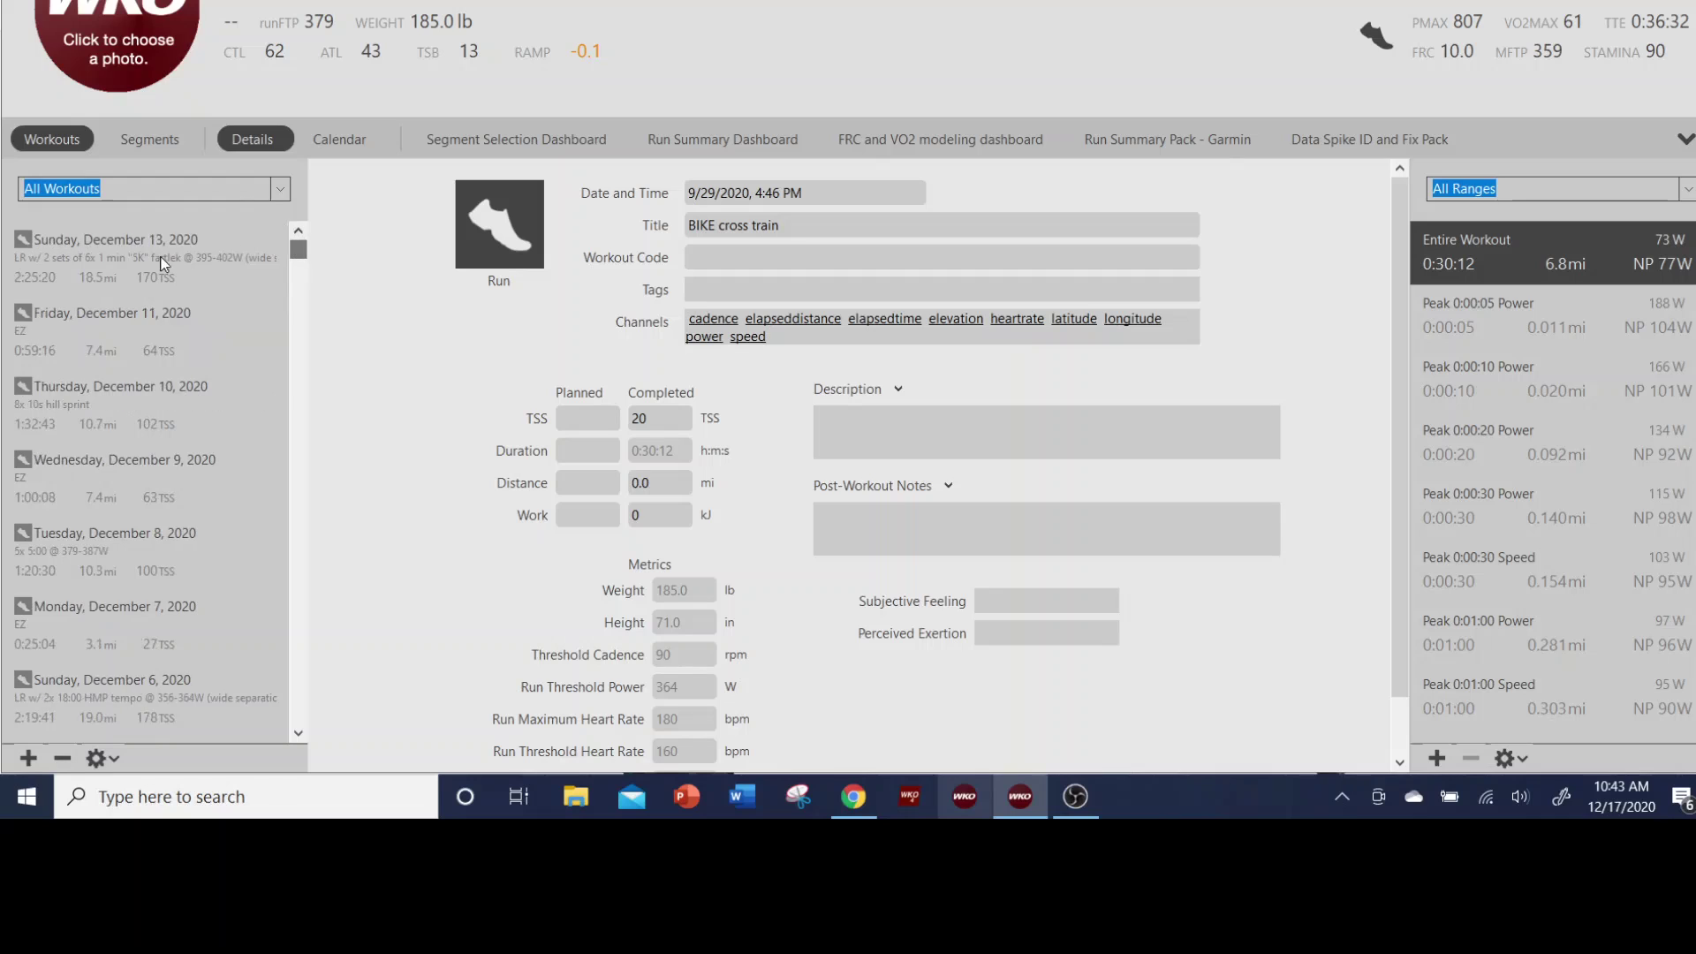
{"action": "left_click", "coordinate": [187, 322]}
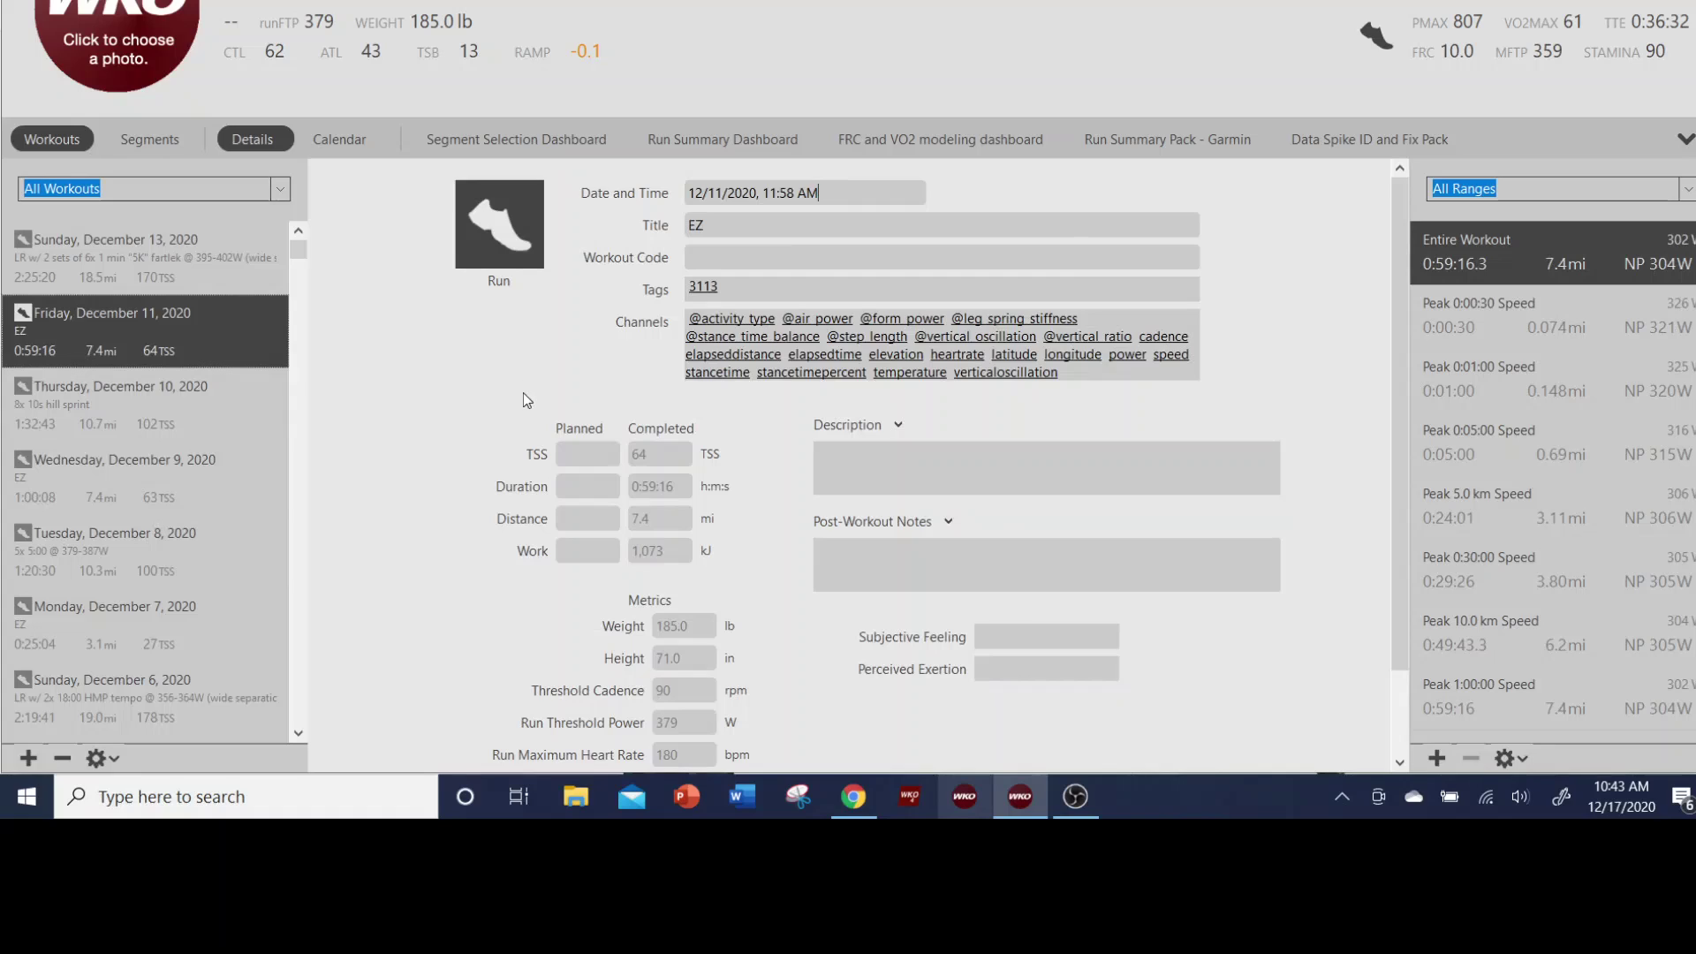
Relabel the December 11 EZ workout's sport type as Trail Run.
{"action": "left_click", "coordinate": [506, 234]}
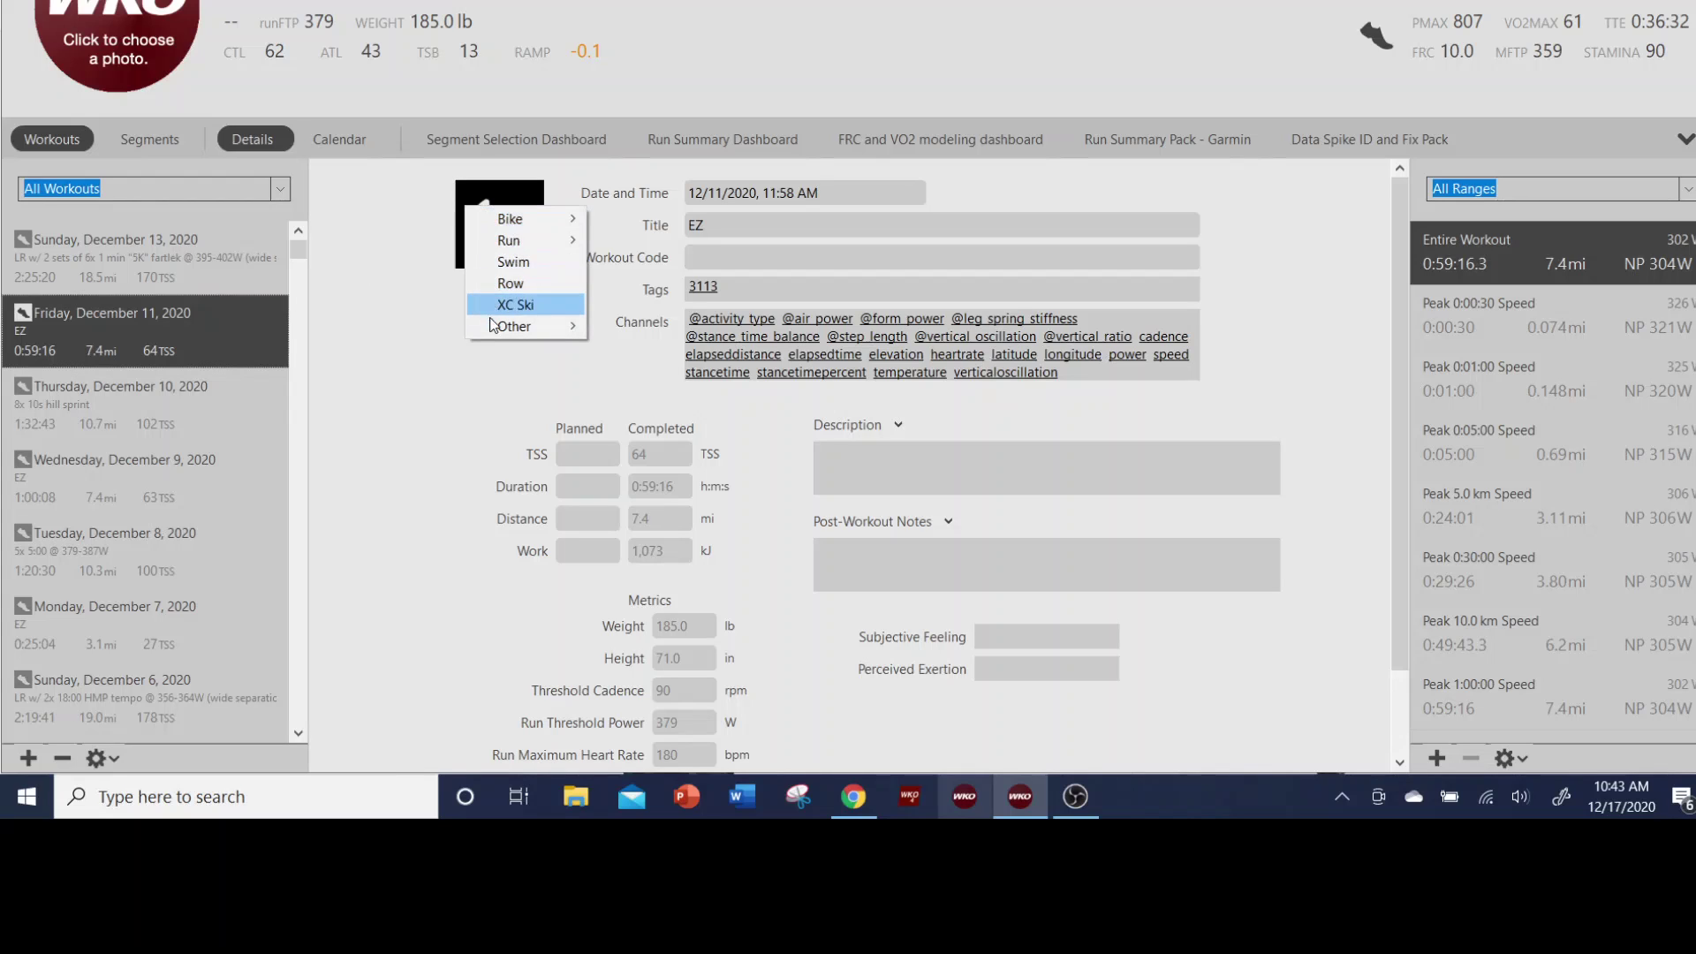
{"action": "left_click", "coordinate": [521, 217]}
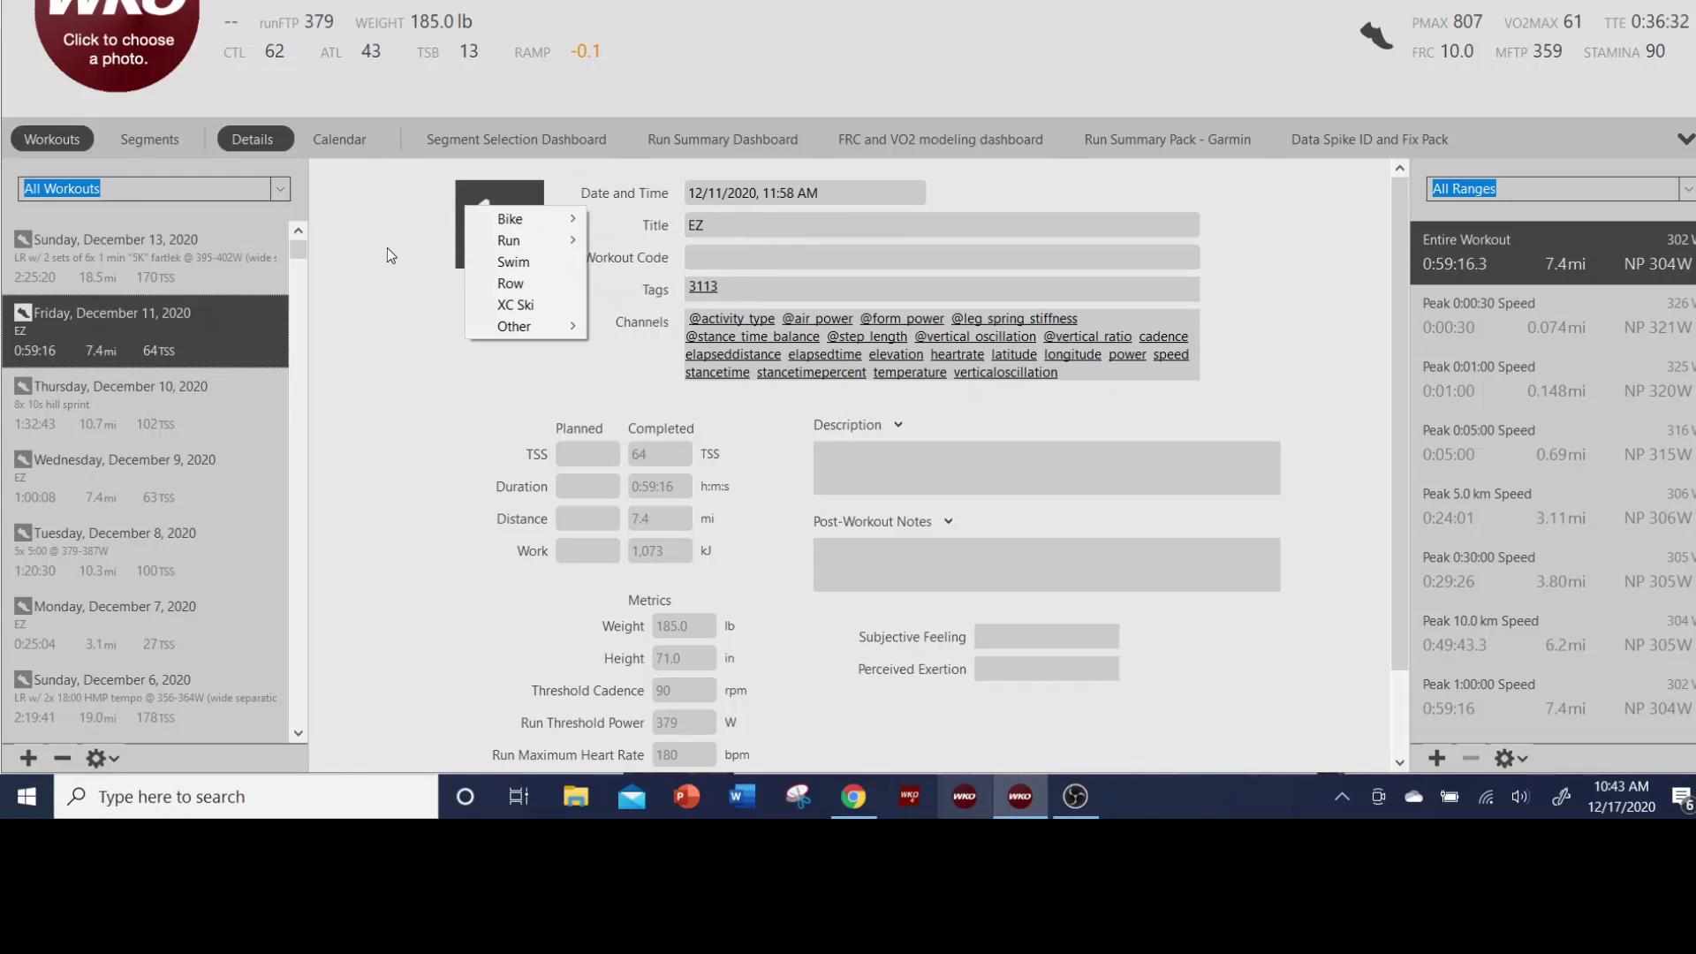
{"action": "mouse_move", "coordinate": [556, 248]}
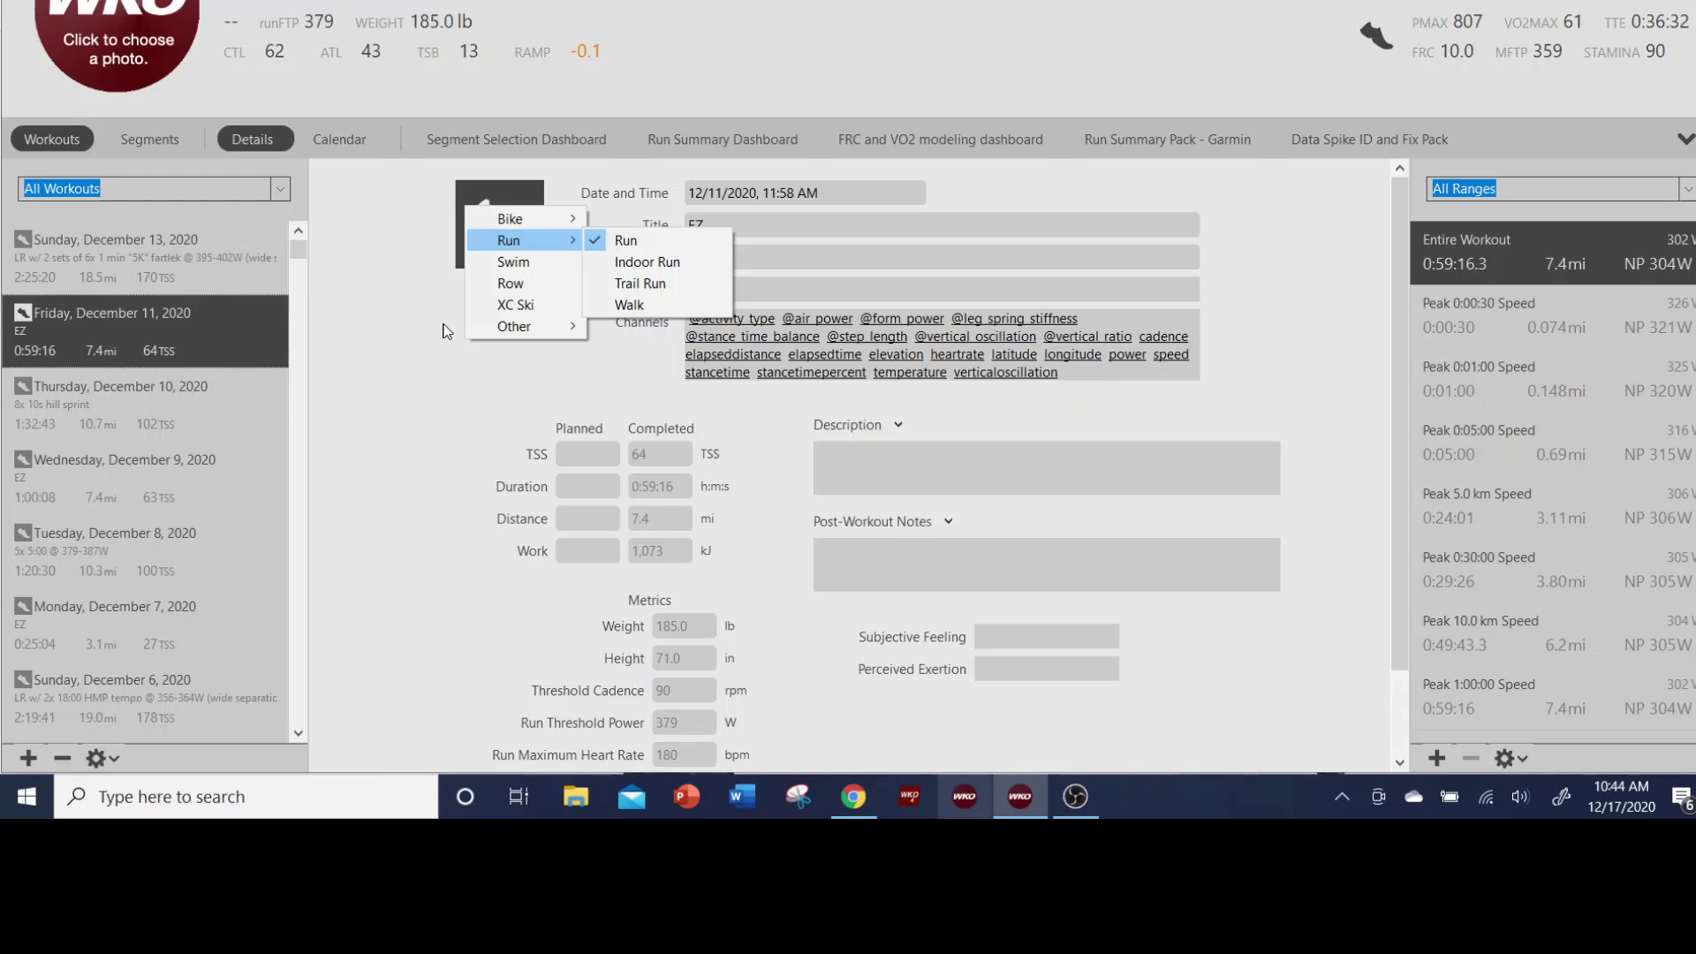
{"action": "left_click", "coordinate": [642, 290]}
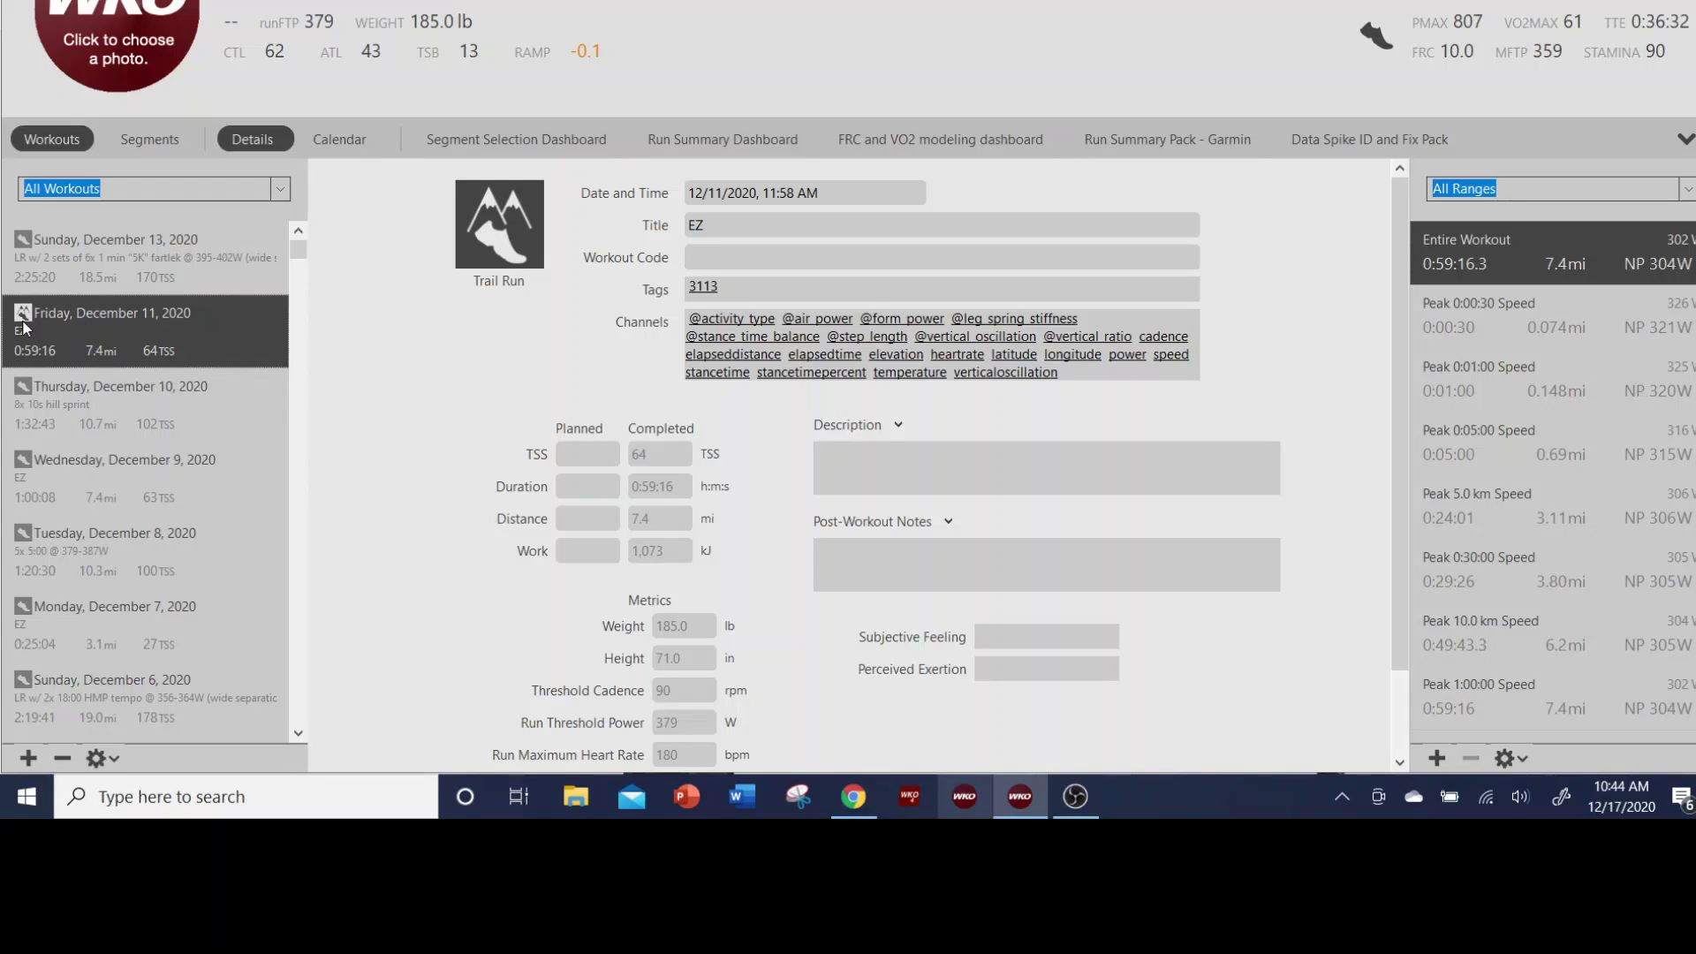
Change the workout's sport type from Trail Run to Run > Indoor Run.
{"action": "left_click", "coordinate": [515, 219]}
{"action": "mouse_move", "coordinate": [518, 215]}
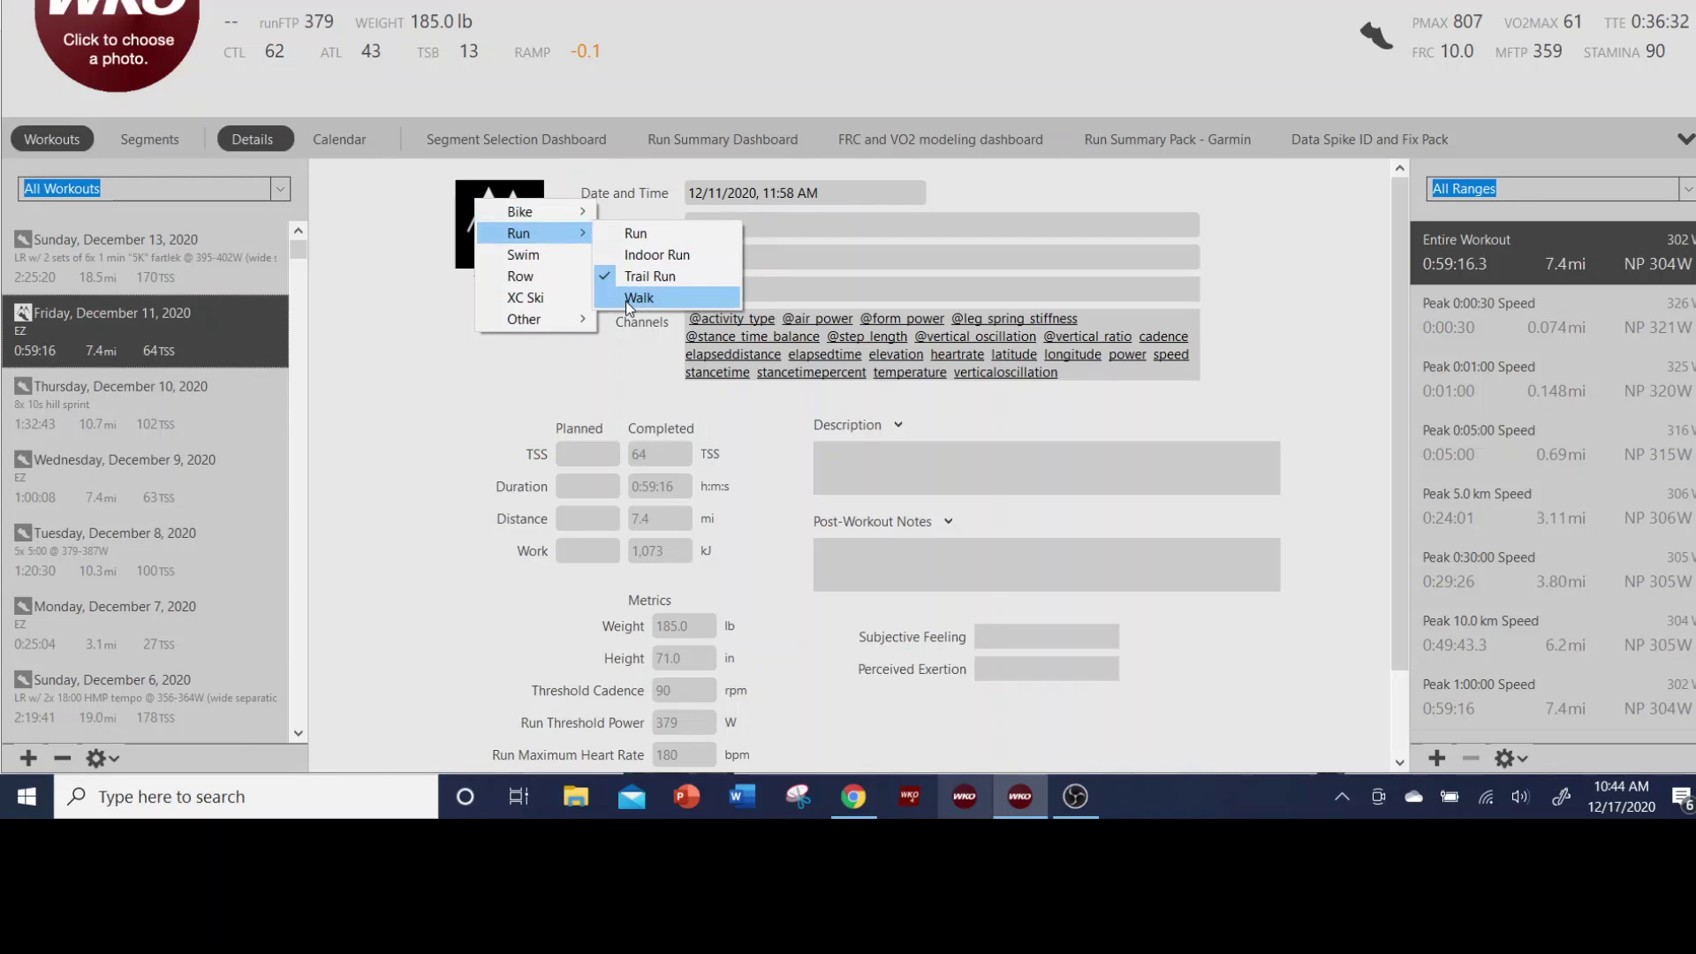
{"action": "left_click", "coordinate": [613, 254]}
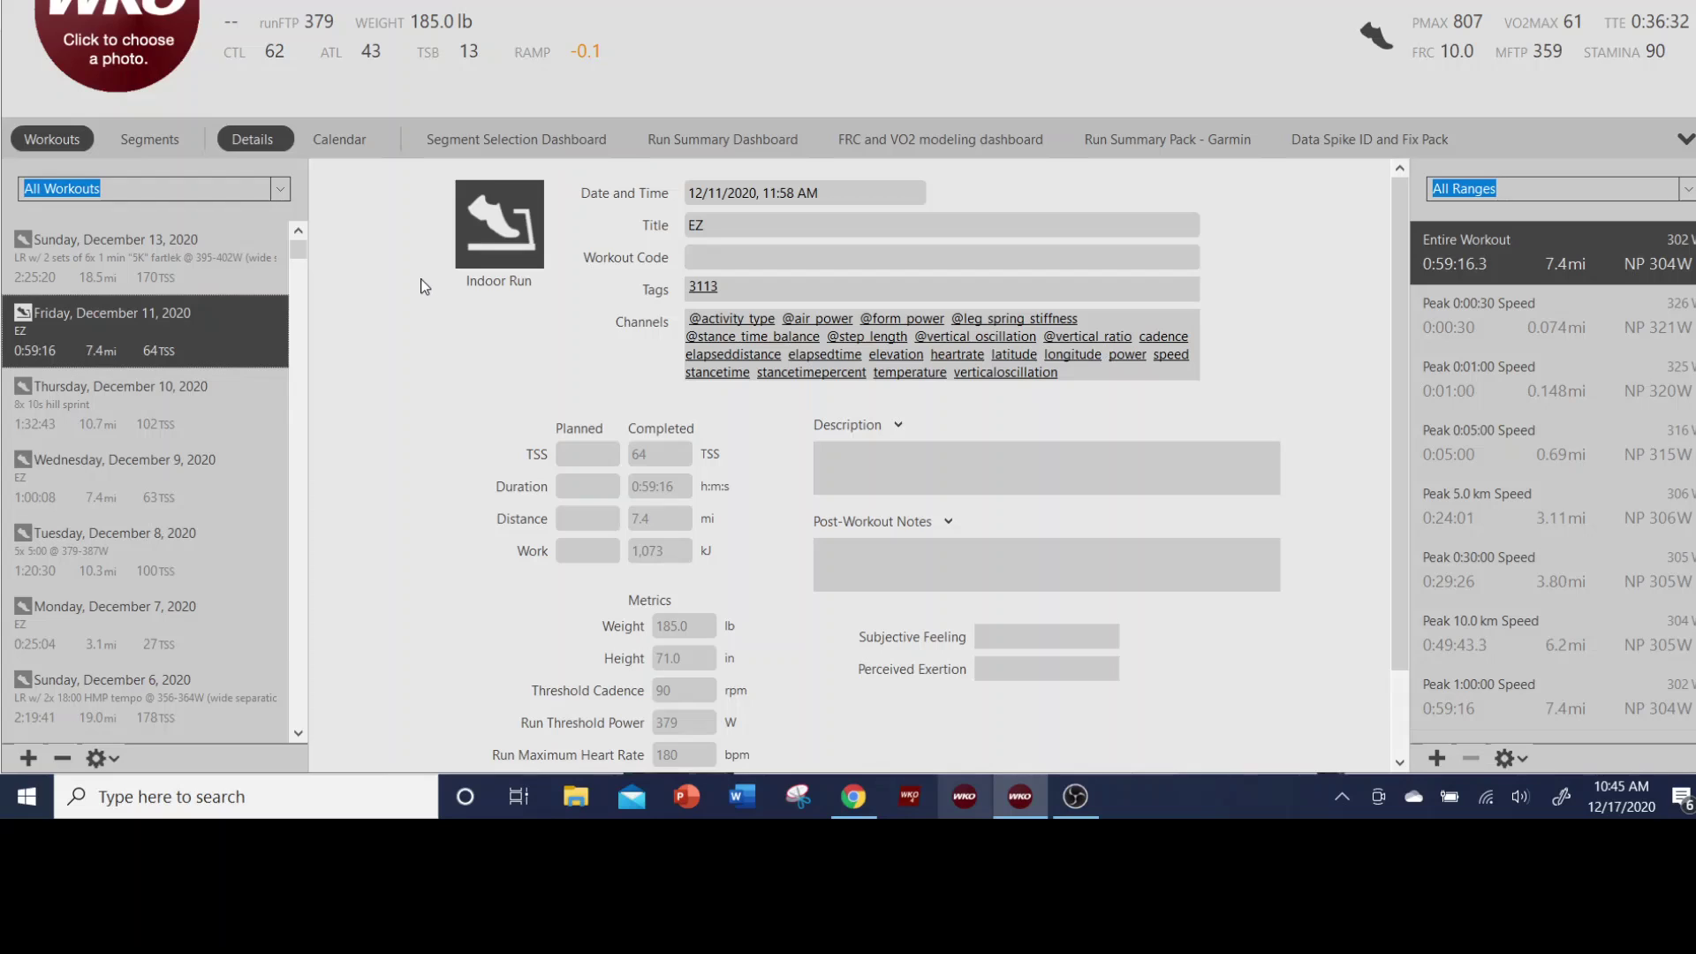
{"action": "left_click", "coordinate": [491, 214]}
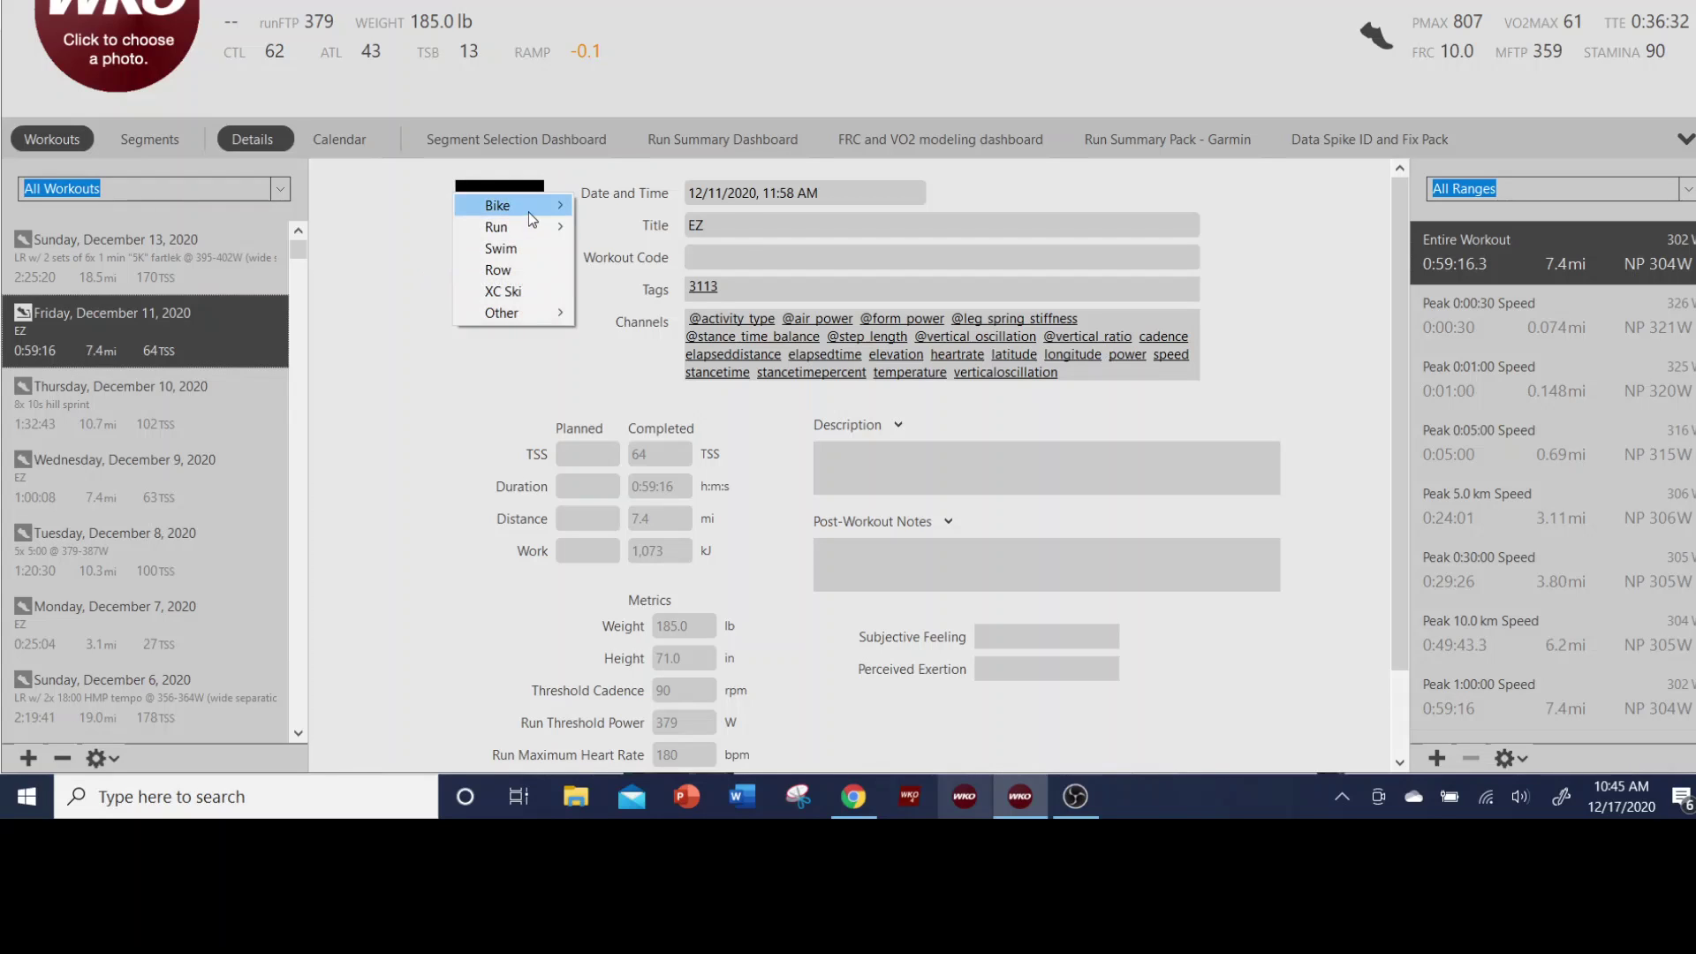
{"action": "mouse_move", "coordinate": [532, 225]}
{"action": "left_click", "coordinate": [655, 228]}
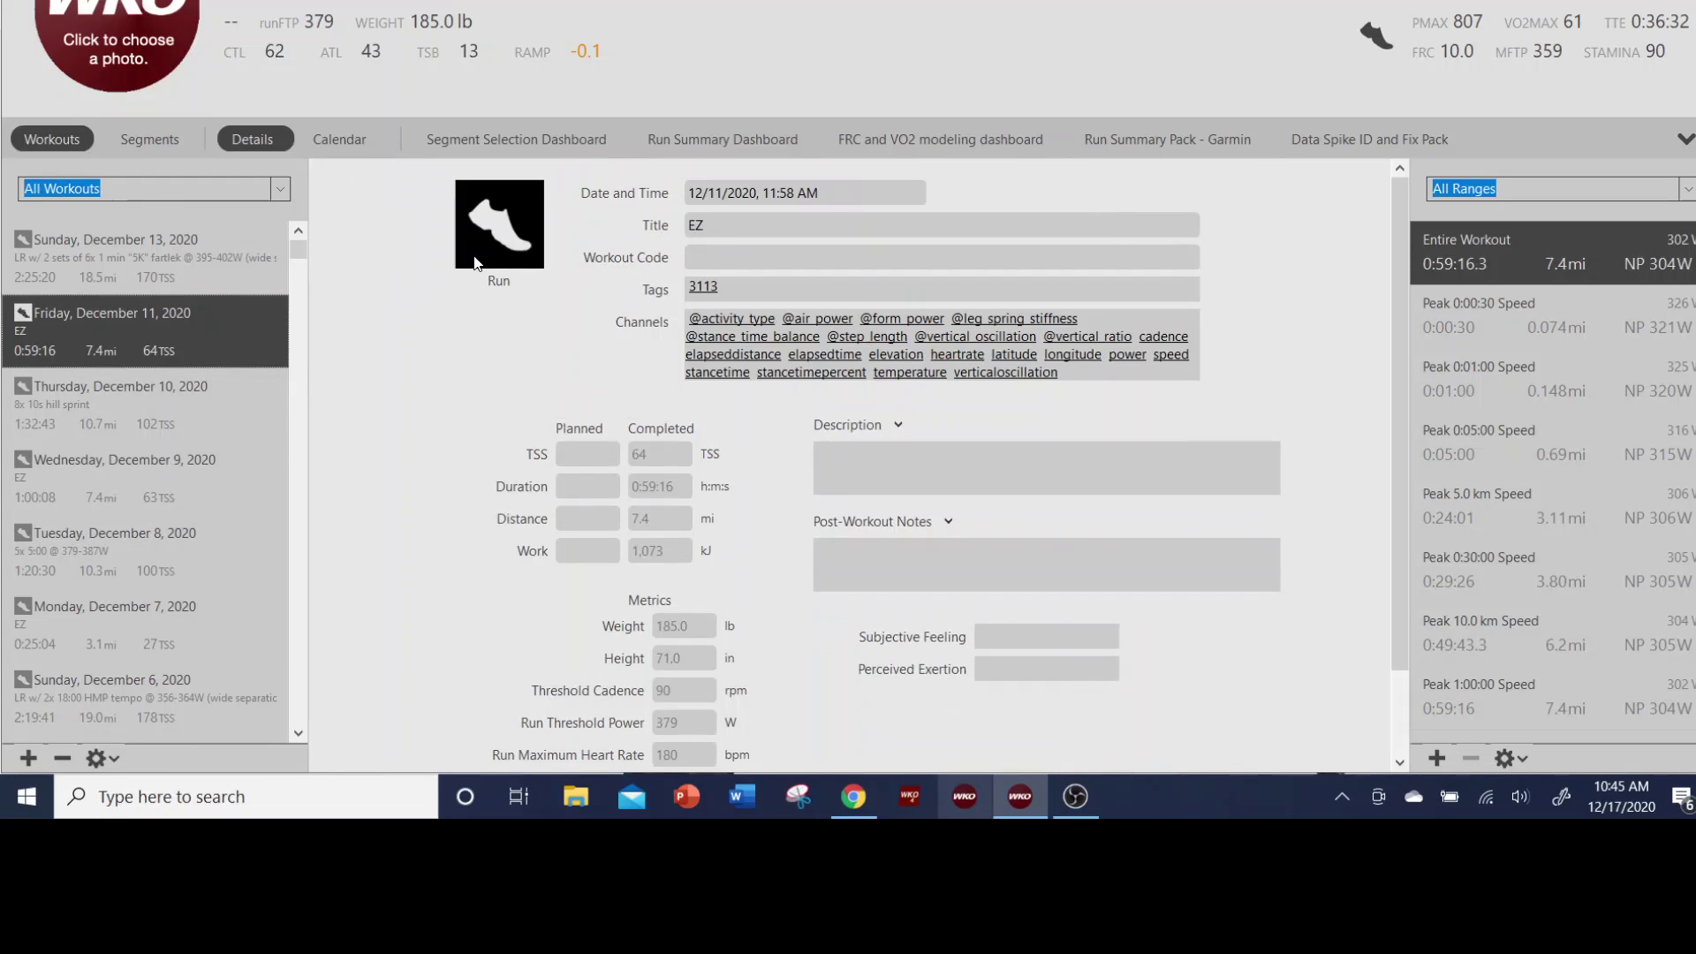
{"action": "left_click", "coordinate": [520, 236]}
{"action": "mouse_move", "coordinate": [528, 246]}
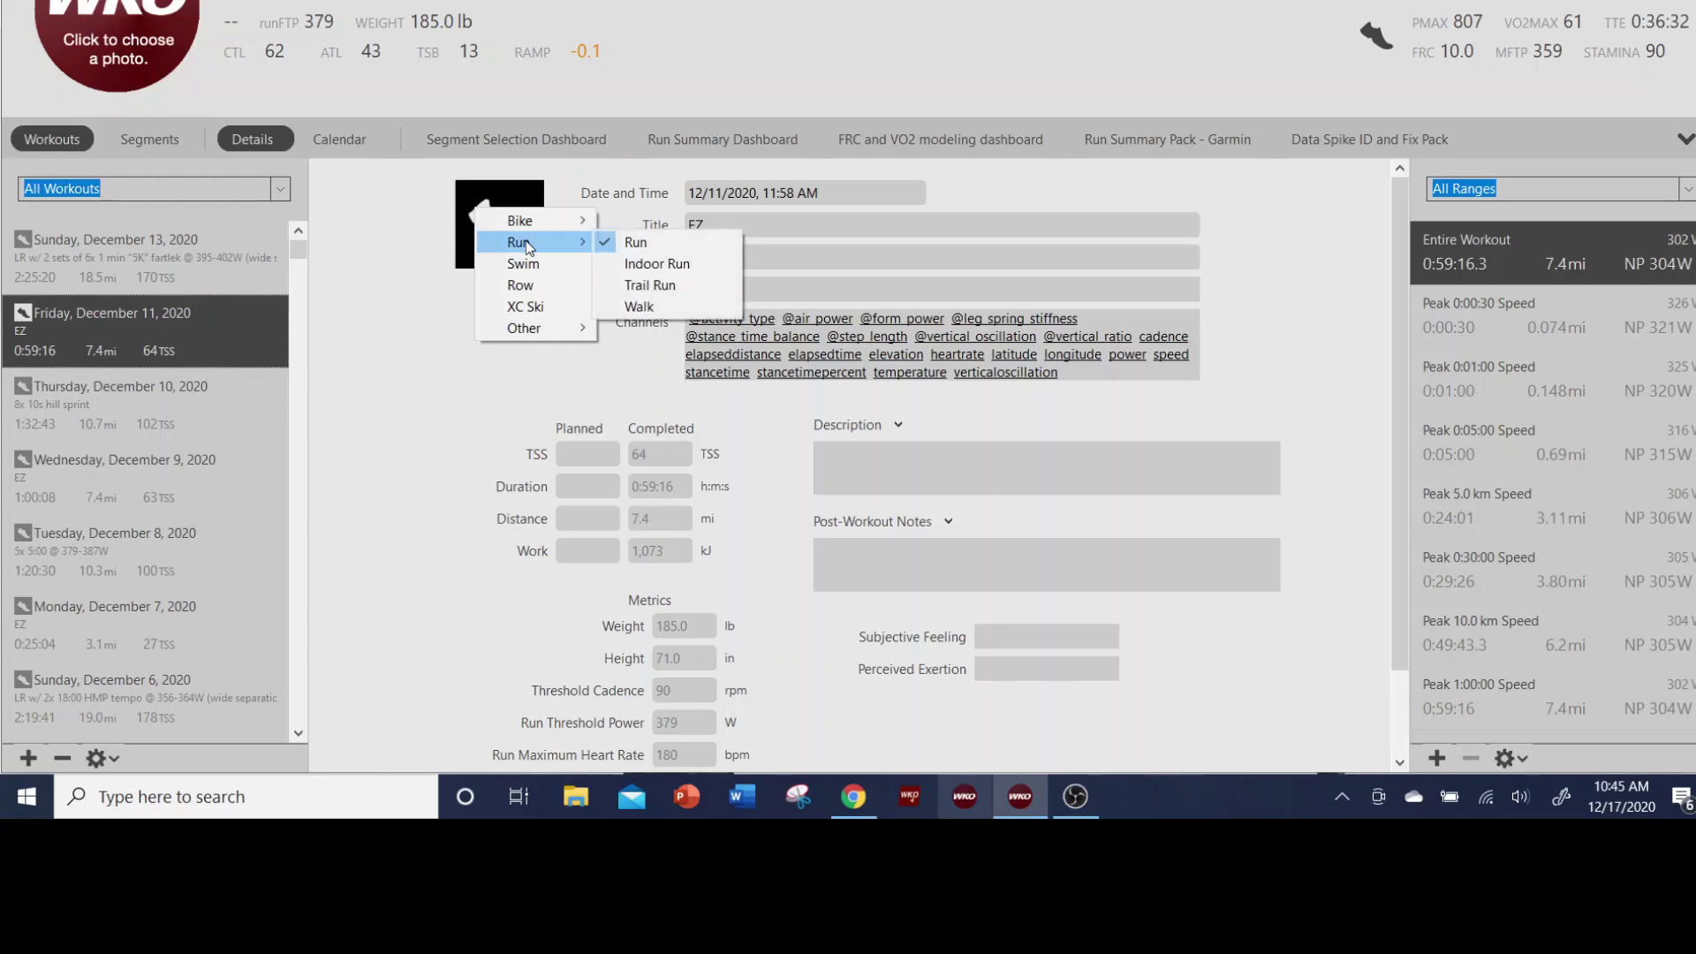
{"action": "left_click", "coordinate": [661, 265]}
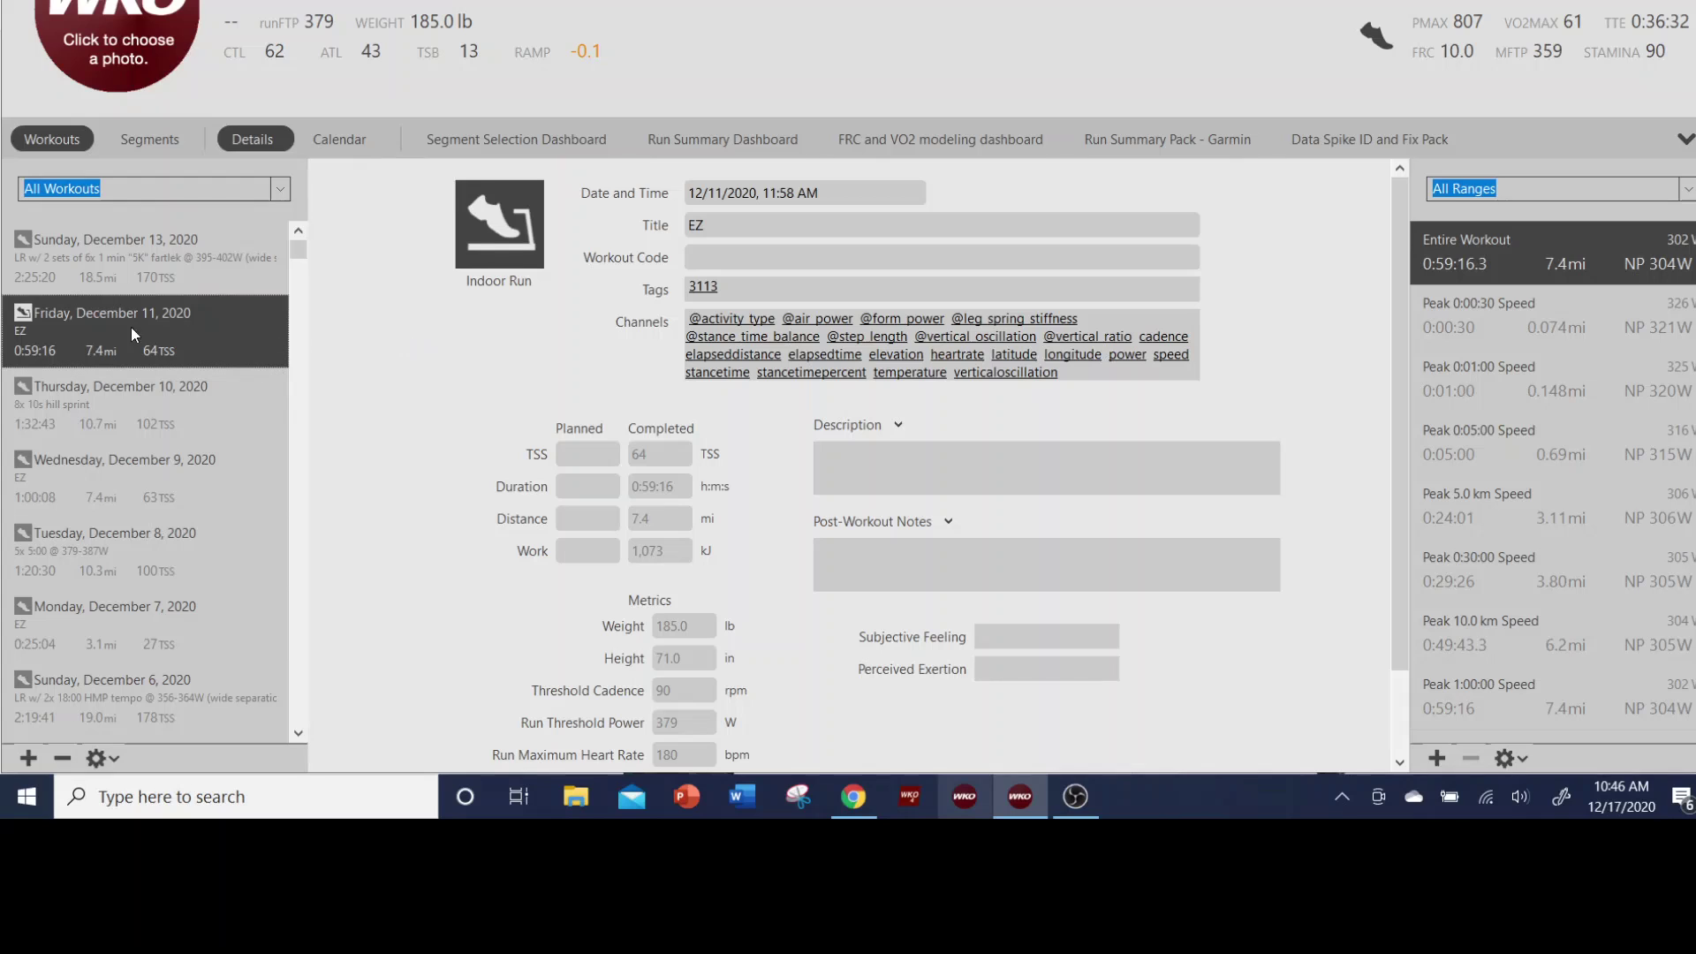
Relabel the December 13 long run and December 10 hill sprint workouts as Indoor Run.
{"action": "left_click", "coordinate": [67, 258]}
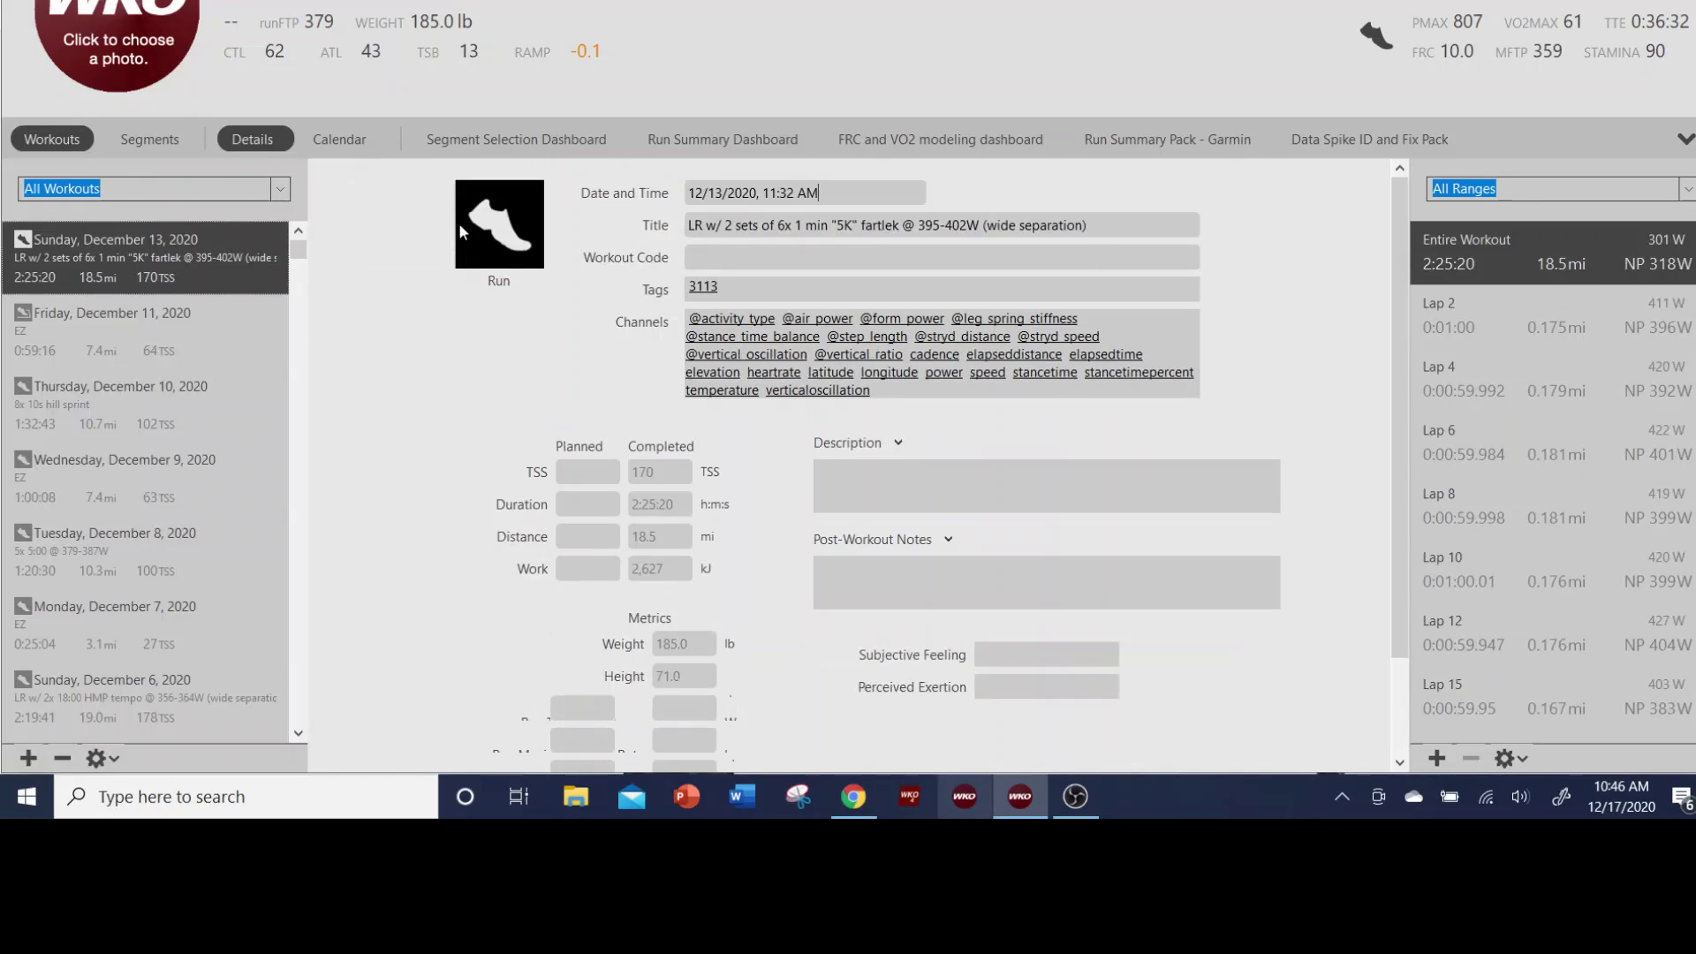
{"action": "left_click", "coordinate": [467, 222]}
{"action": "left_click", "coordinate": [600, 258]}
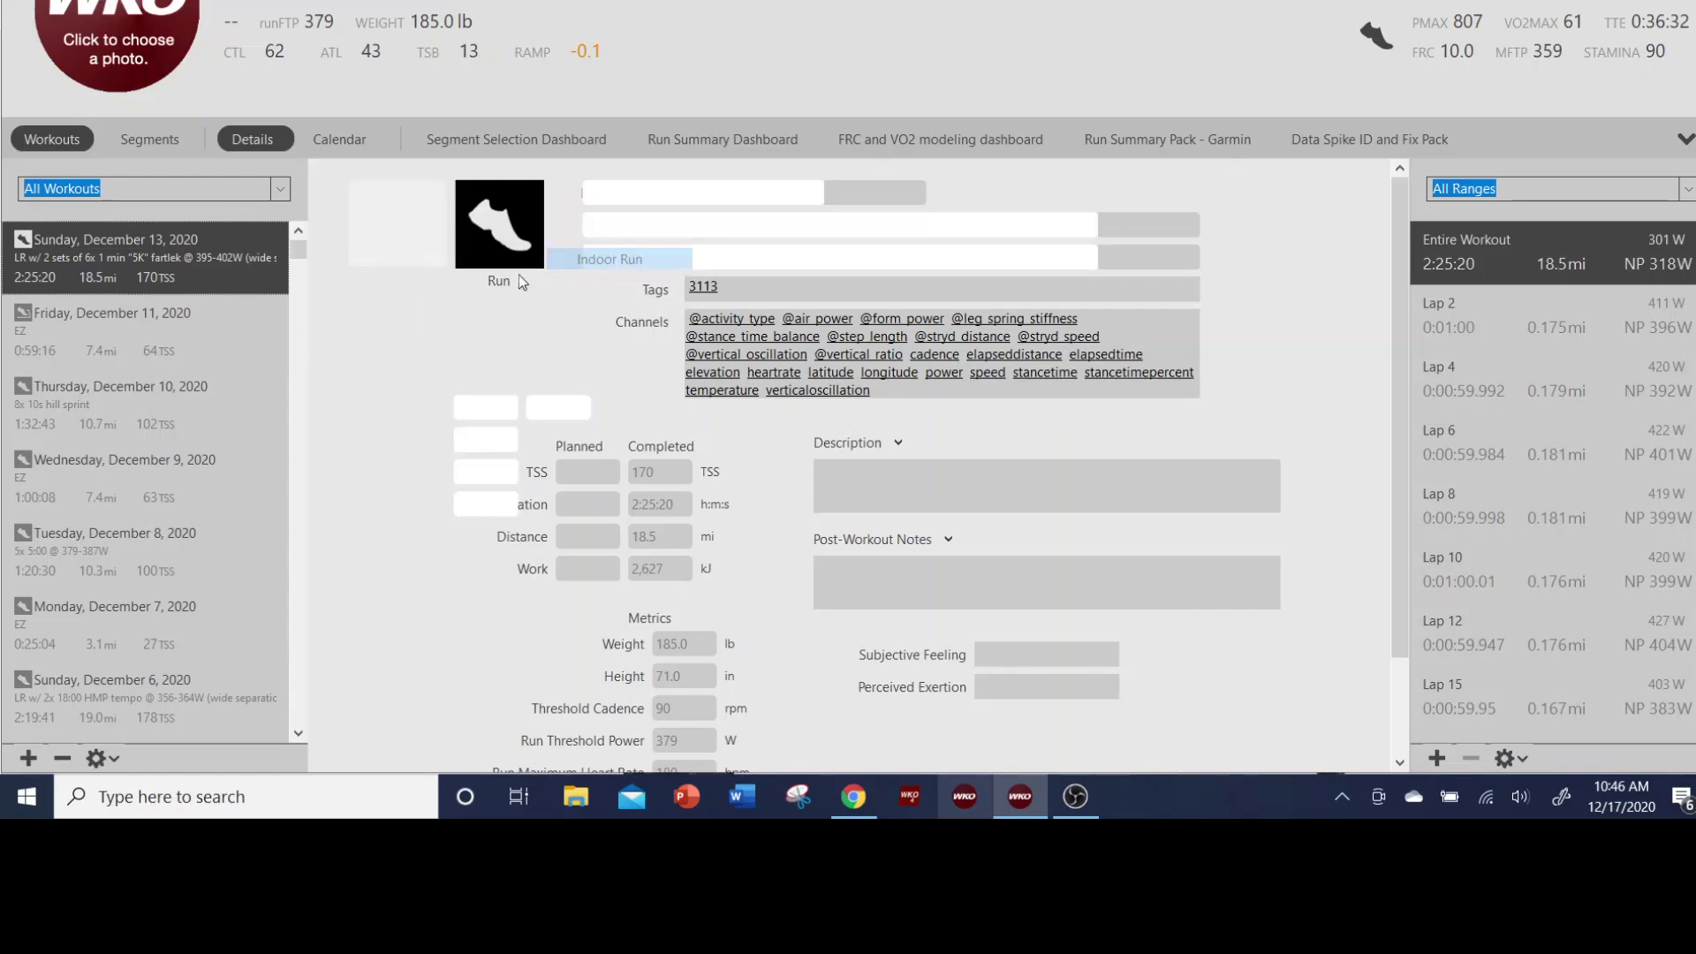
{"action": "left_click", "coordinate": [127, 405]}
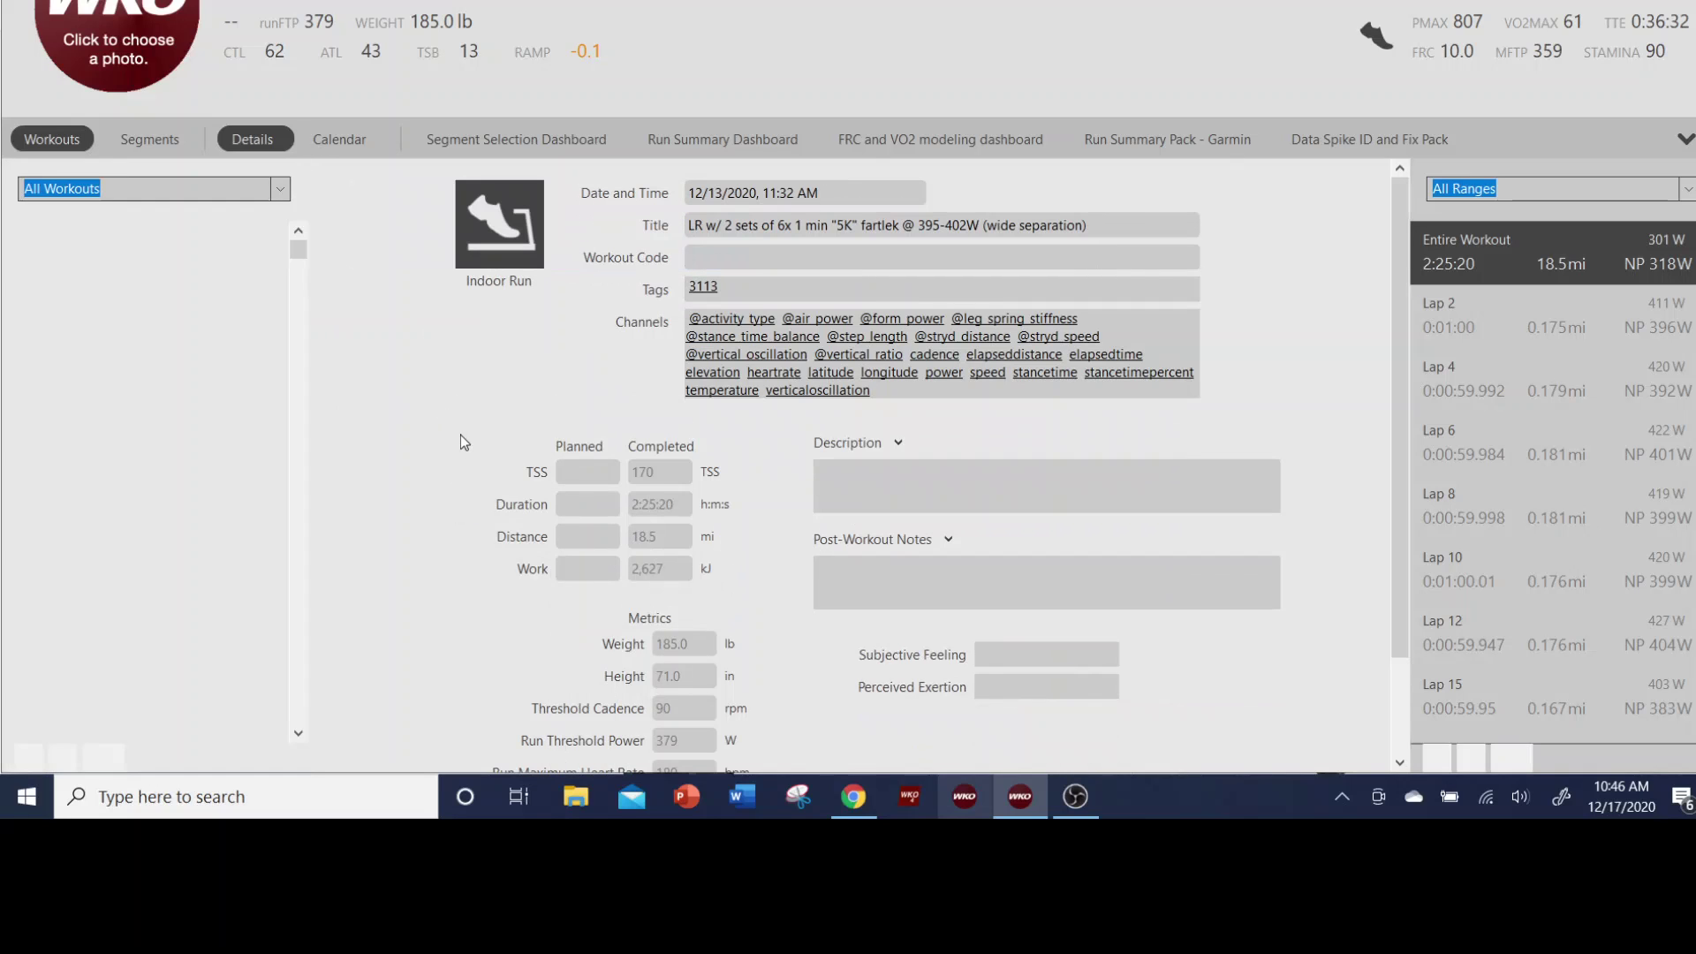
{"action": "left_click", "coordinate": [491, 235]}
{"action": "mouse_move", "coordinate": [537, 246]}
{"action": "left_click", "coordinate": [624, 271]}
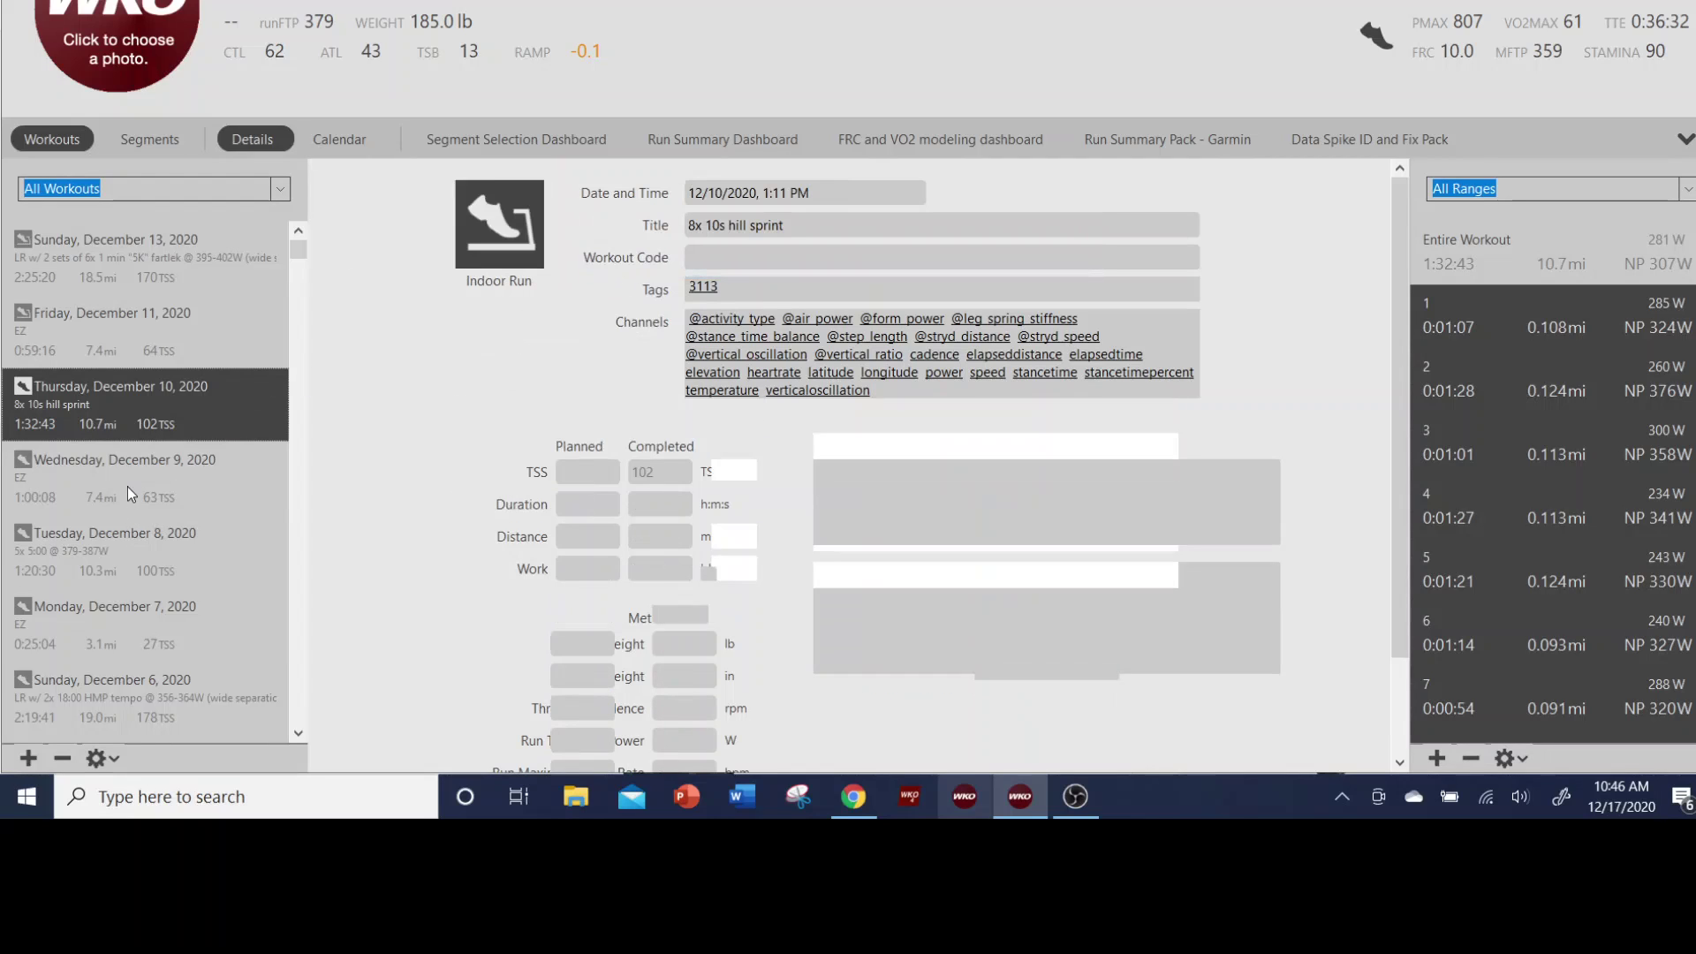
Set the December 9 and December 8 workouts' sport type to Indoor Run.
{"action": "left_click", "coordinate": [120, 481]}
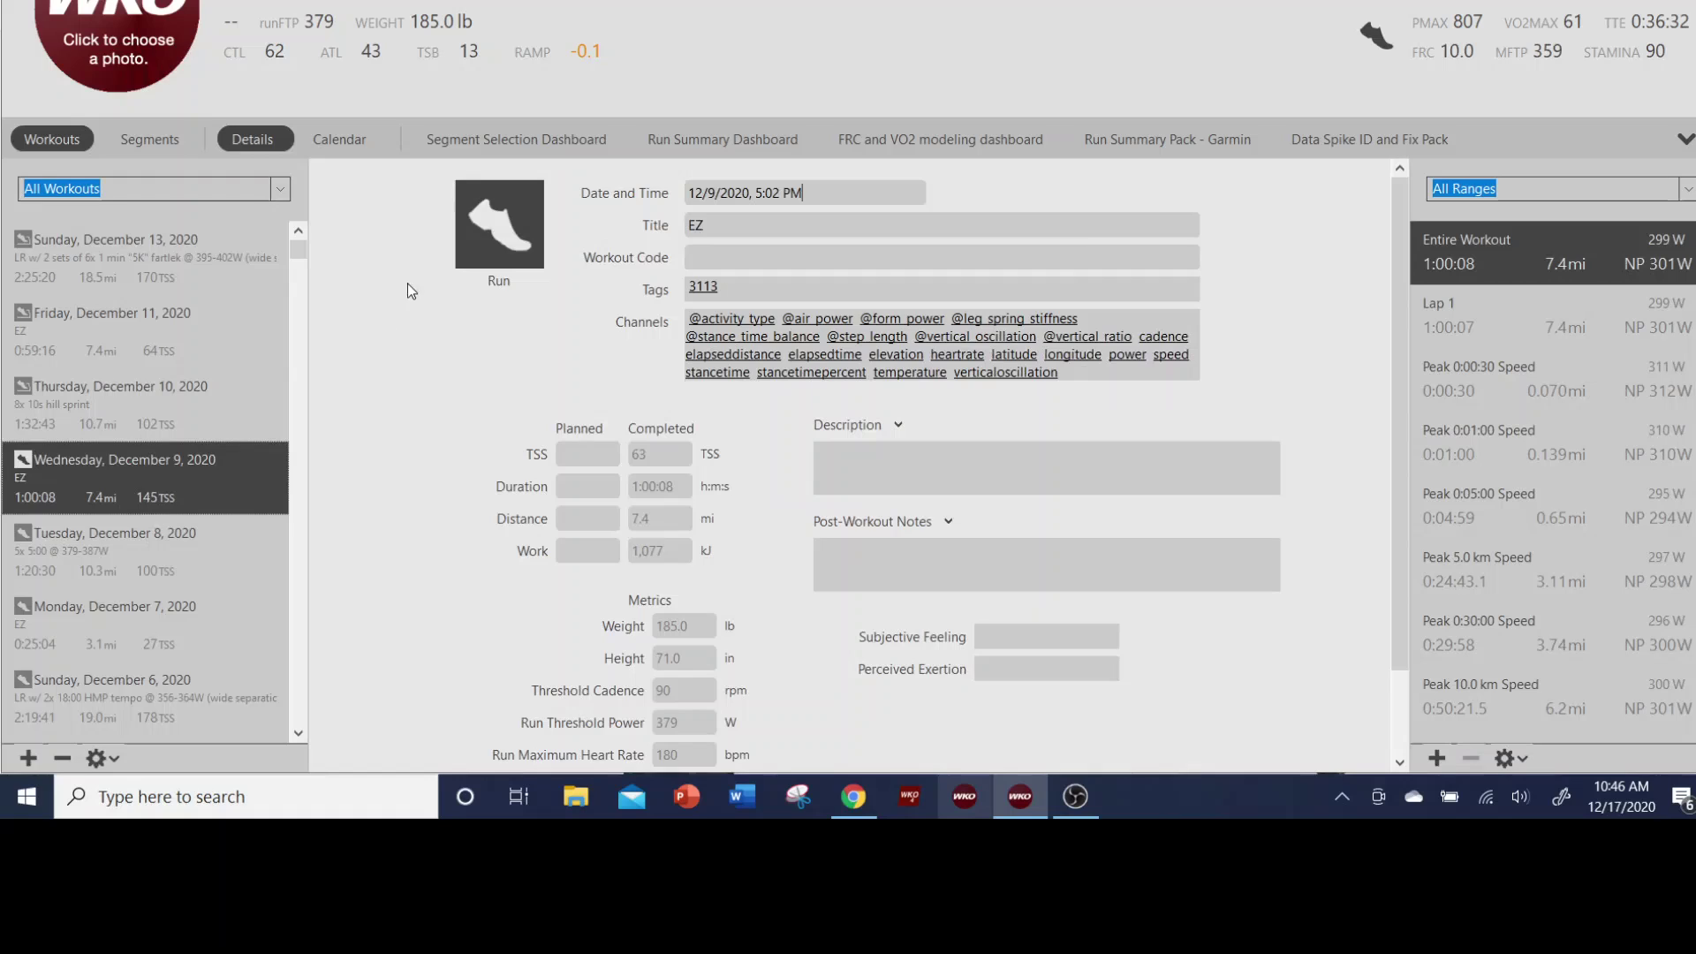
{"action": "left_click", "coordinate": [475, 250]}
{"action": "mouse_move", "coordinate": [541, 257]}
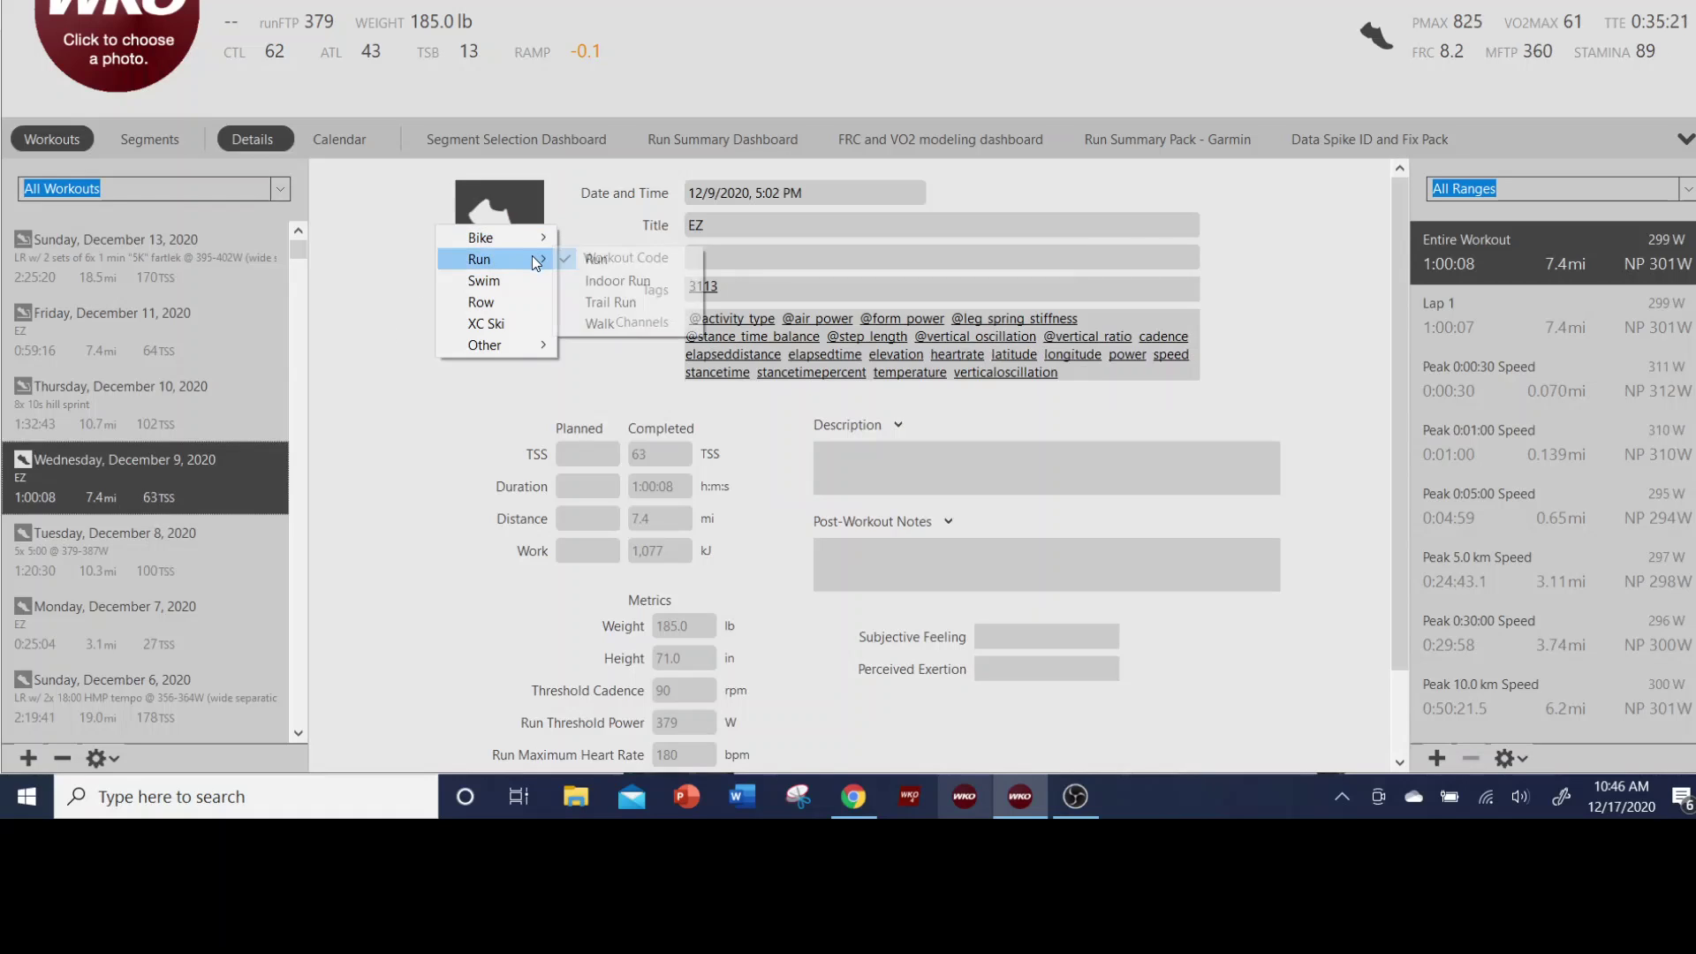
{"action": "left_click", "coordinate": [607, 279]}
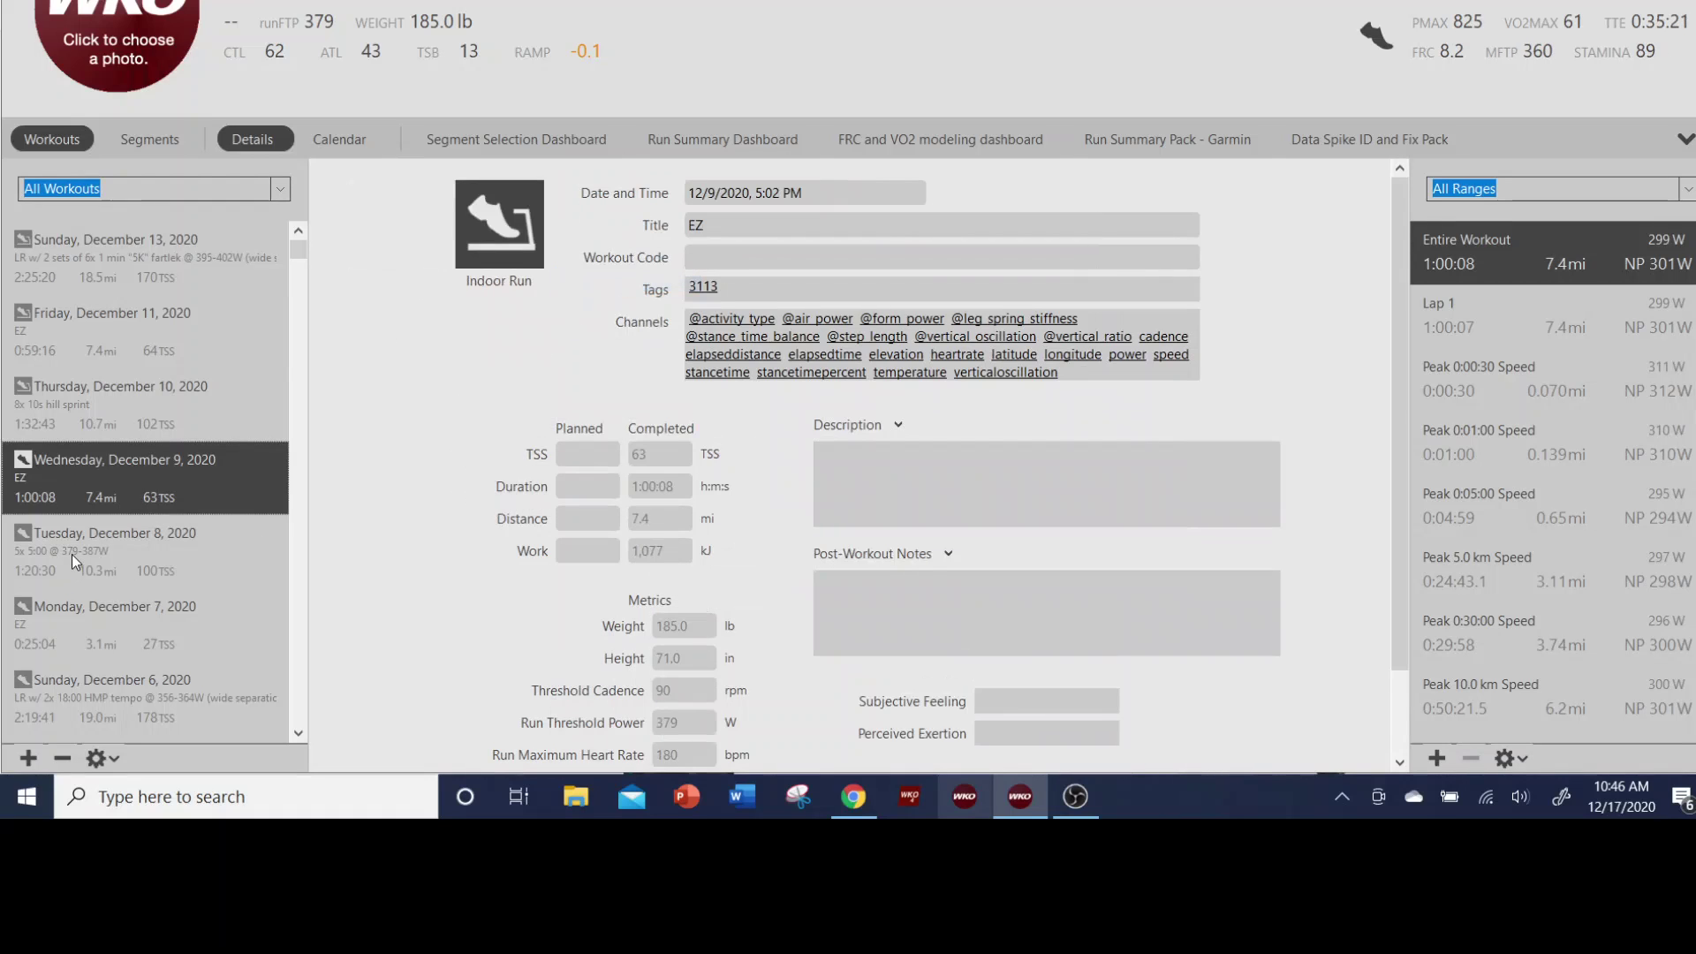
{"action": "left_click", "coordinate": [120, 545]}
{"action": "left_click", "coordinate": [504, 234]}
{"action": "mouse_move", "coordinate": [523, 228]}
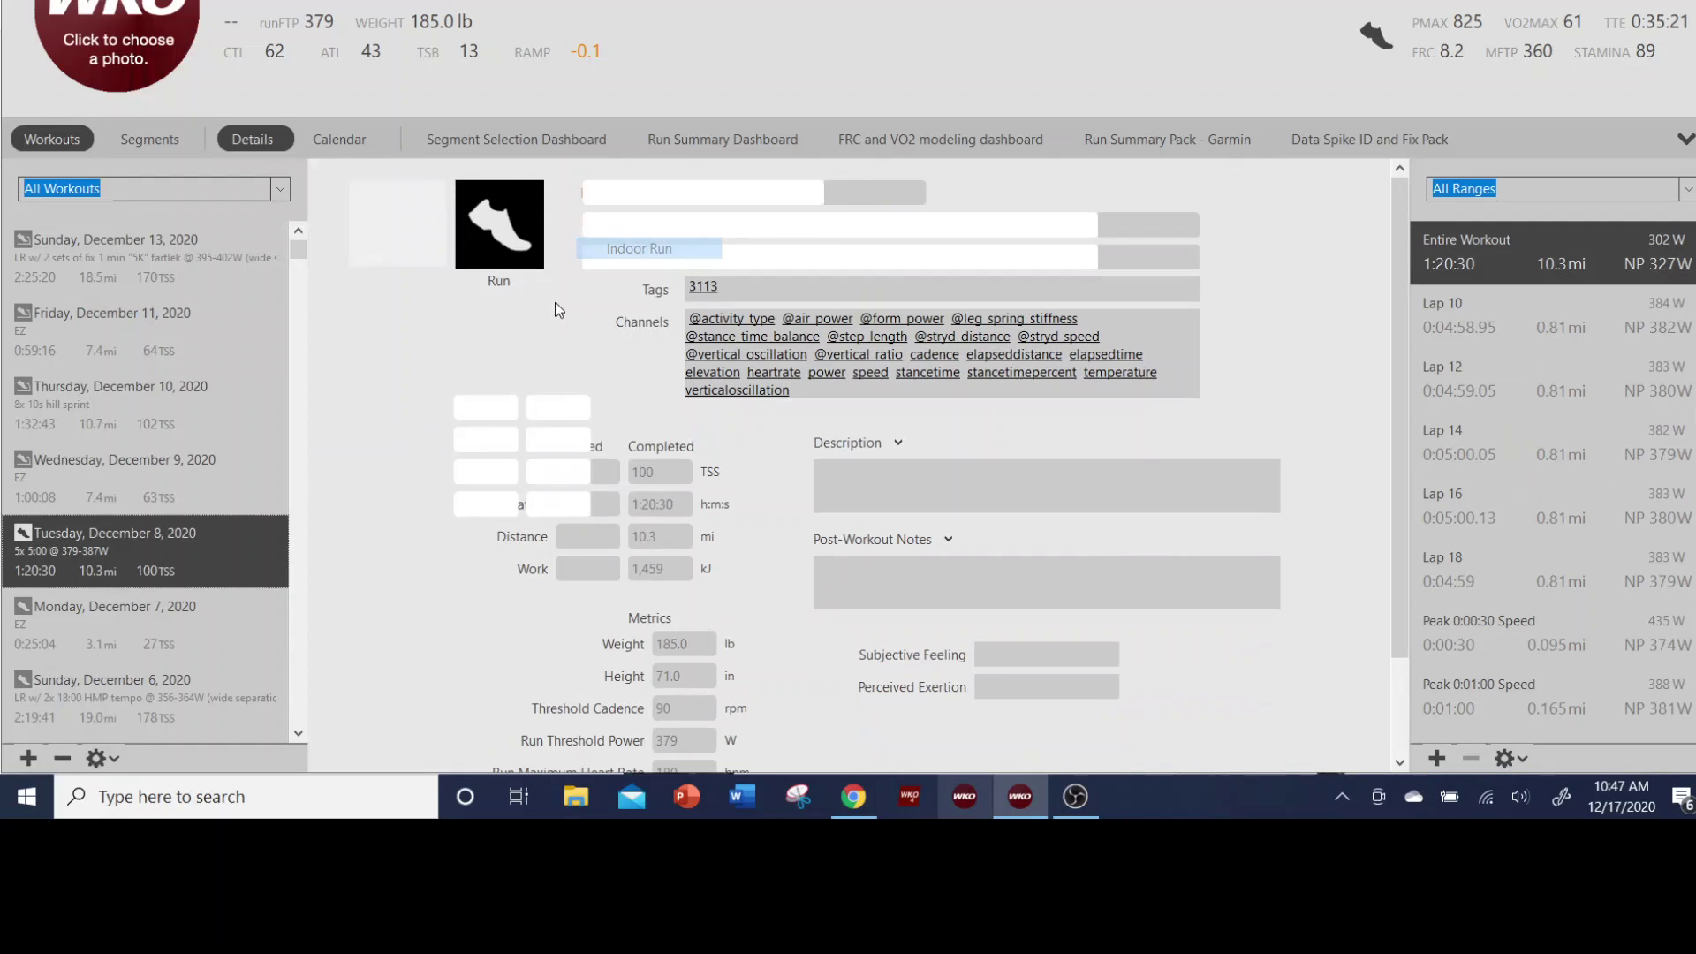
{"action": "left_click", "coordinate": [618, 224]}
Relabel the December 7 and December 6 workouts as Indoor Run.
{"action": "left_click", "coordinate": [125, 617]}
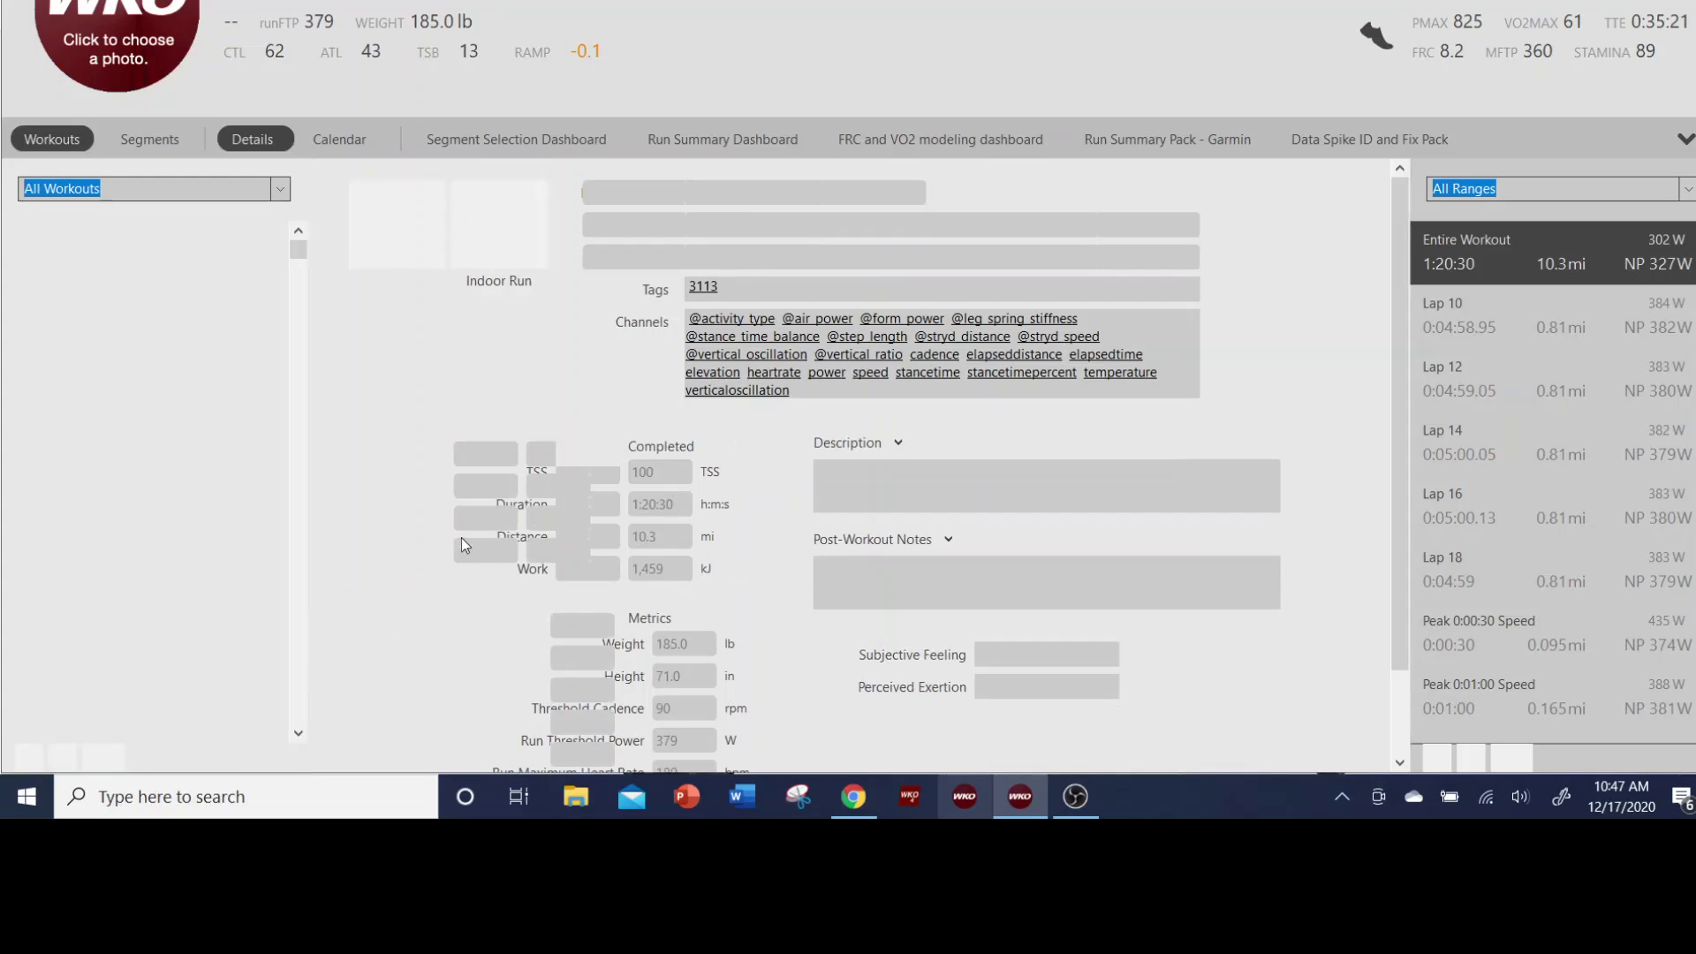
{"action": "left_click", "coordinate": [489, 207]}
{"action": "mouse_move", "coordinate": [569, 228]}
{"action": "left_click", "coordinate": [616, 241]}
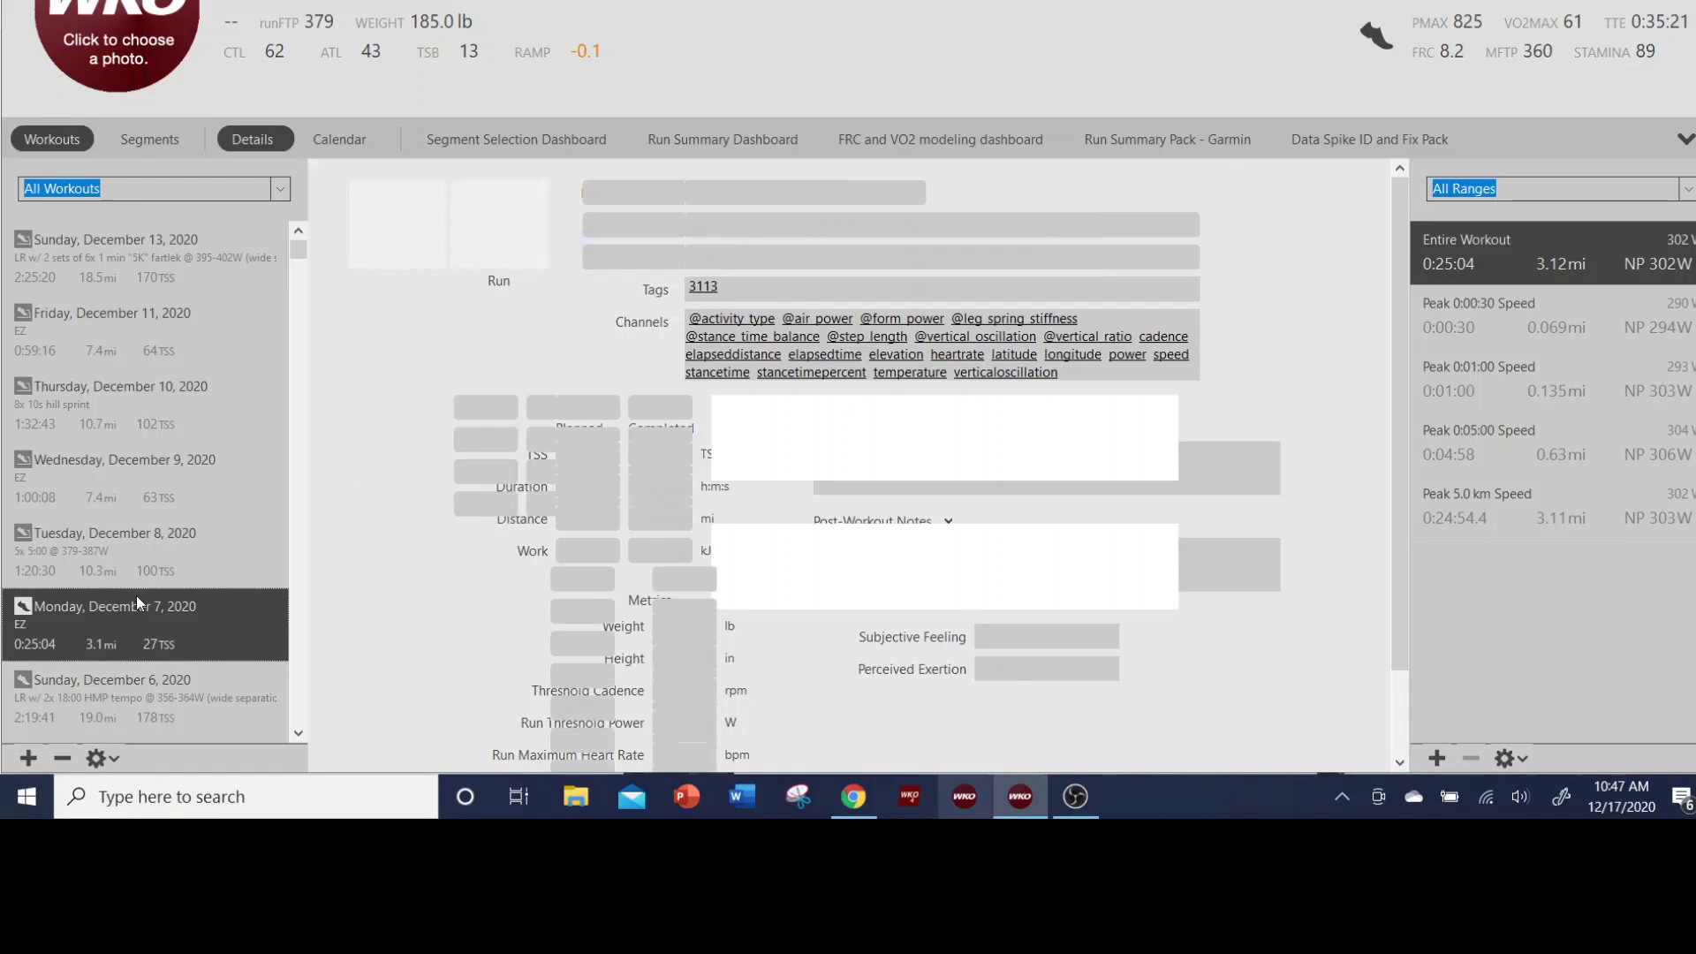
{"action": "scroll", "coordinate": [130, 607], "scroll_direction": "down", "scroll_amount": 5}
{"action": "scroll", "coordinate": [155, 421], "scroll_direction": "up", "scroll_amount": 5}
{"action": "scroll", "coordinate": [156, 440], "scroll_direction": "down", "scroll_amount": 2}
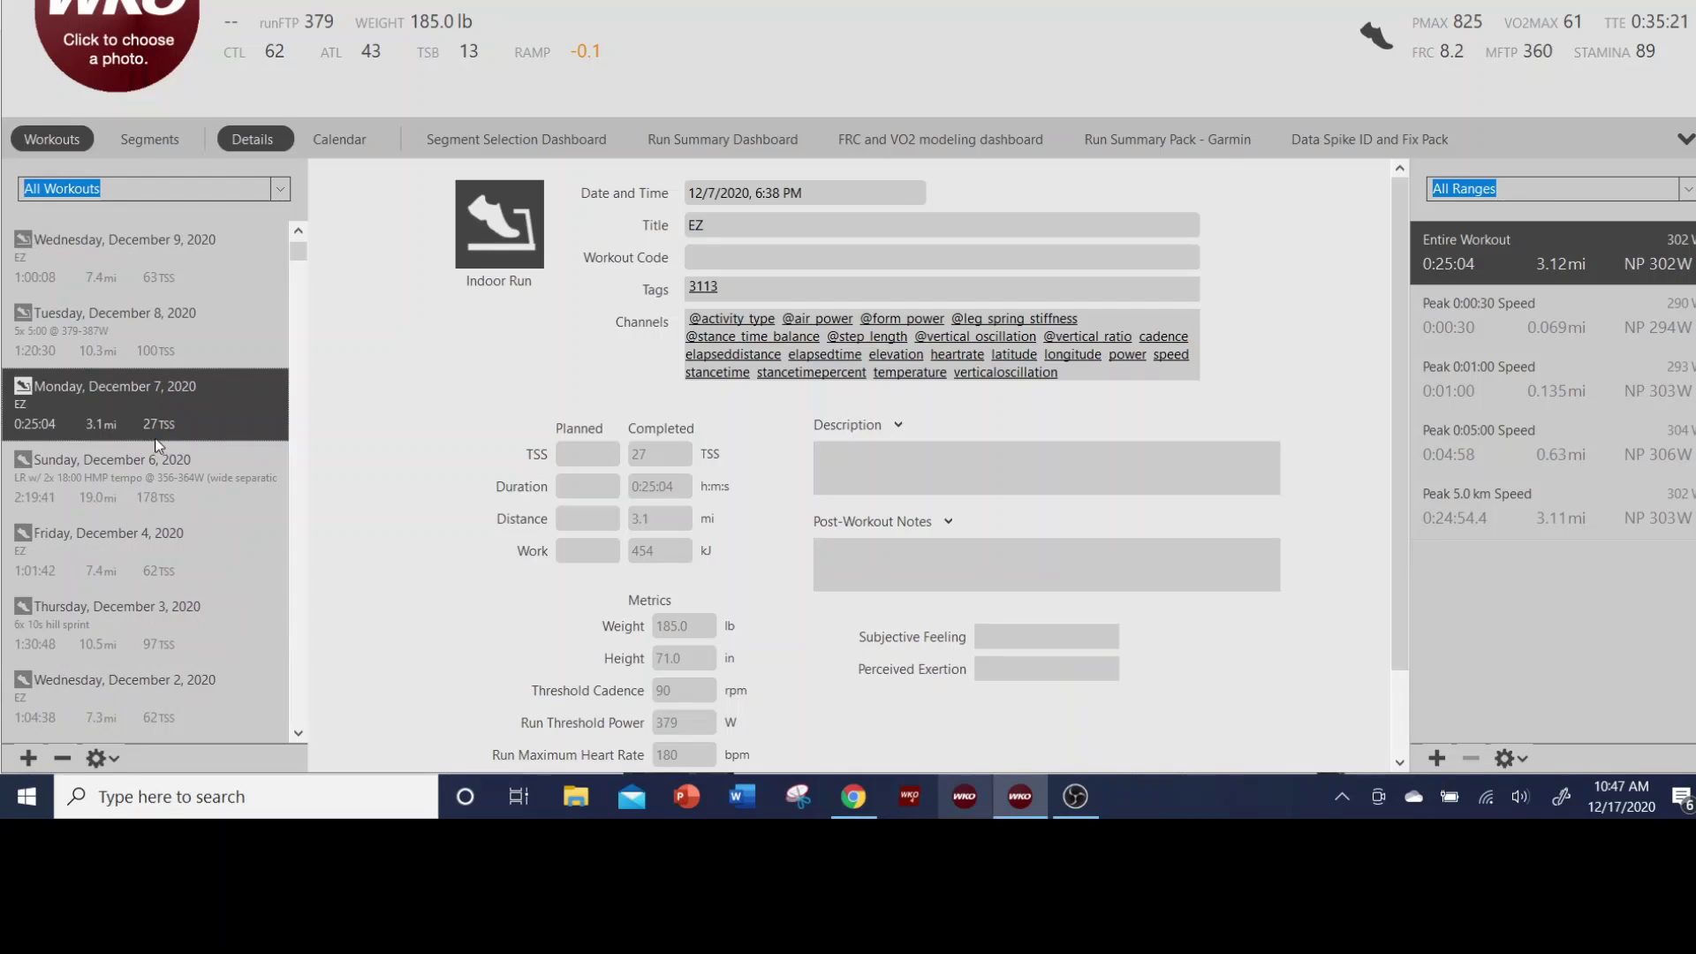
{"action": "left_click", "coordinate": [108, 491]}
{"action": "left_click", "coordinate": [489, 264]}
{"action": "mouse_move", "coordinate": [528, 252]}
{"action": "left_click", "coordinate": [645, 275]}
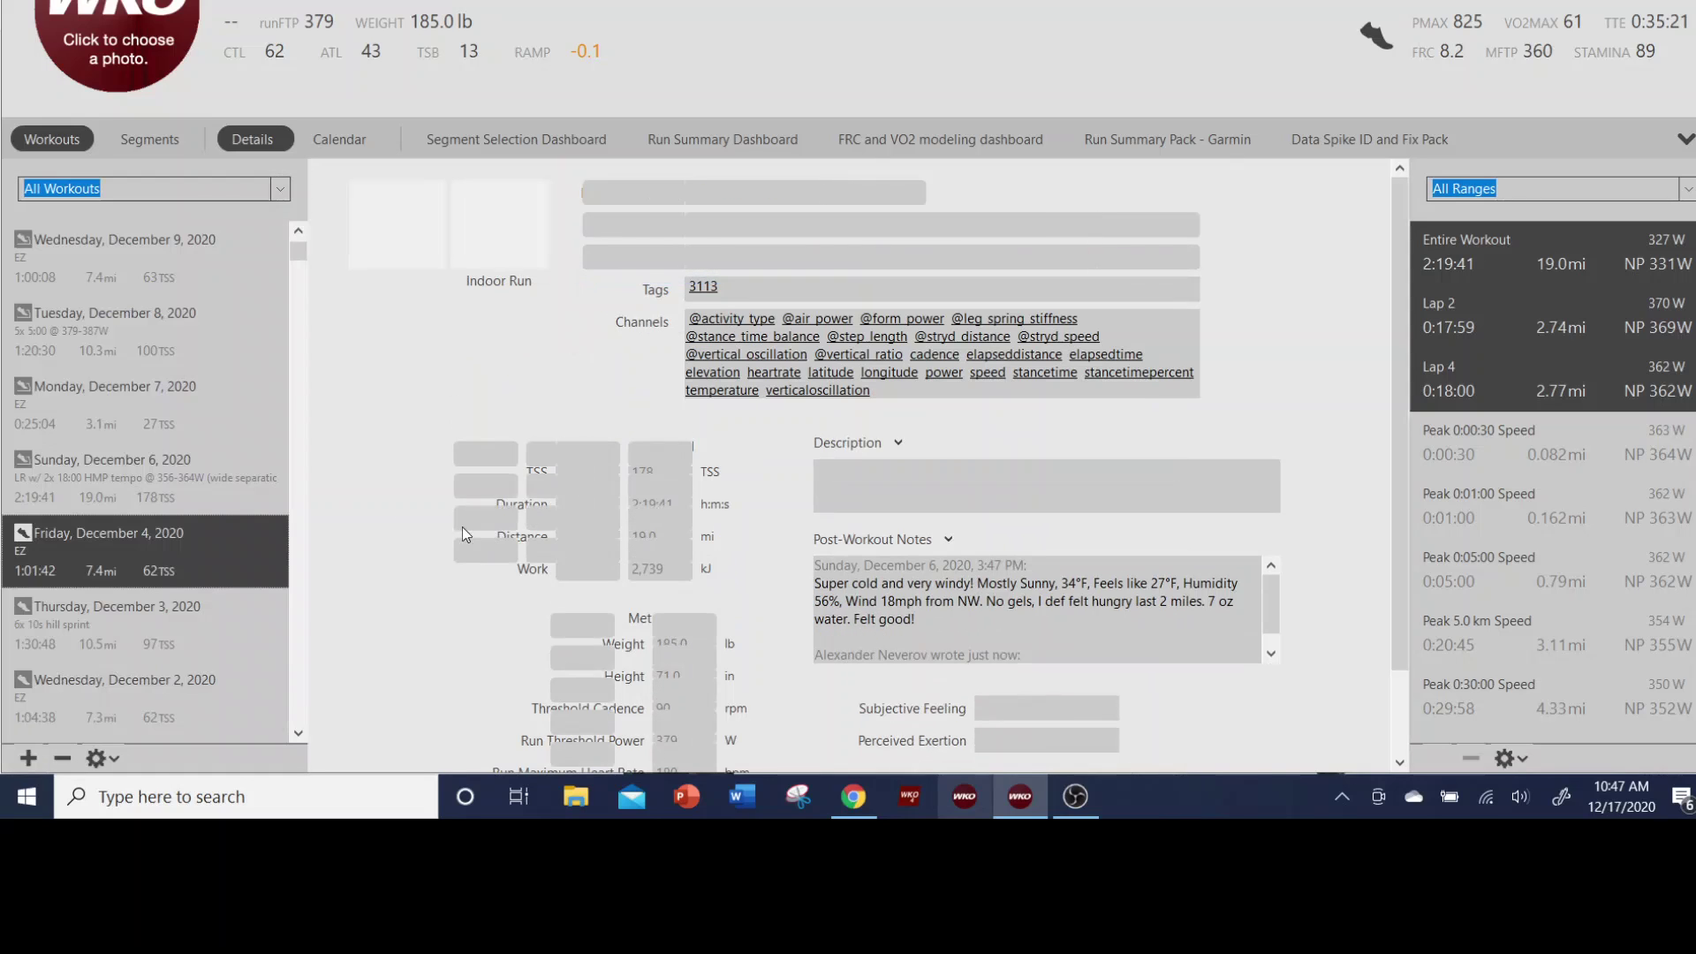
Relabel the December 4 workout and December 3 hill sprint workout as Indoor Run.
{"action": "left_click", "coordinate": [498, 237]}
{"action": "mouse_move", "coordinate": [525, 254]}
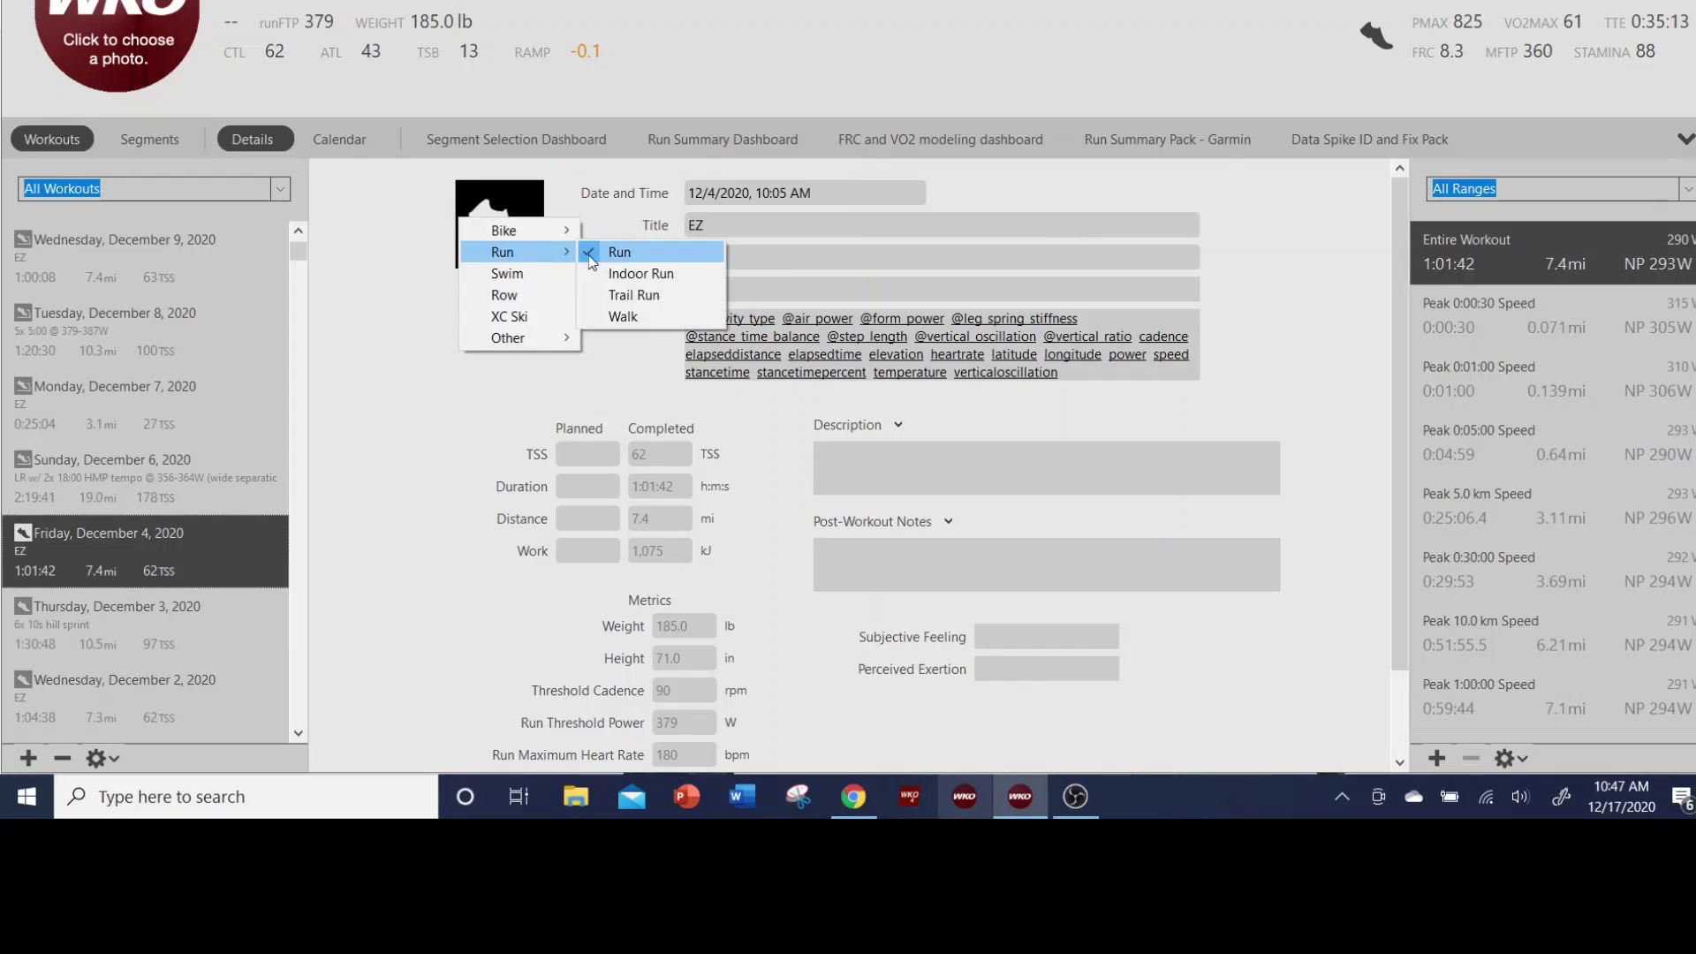
{"action": "left_click", "coordinate": [623, 252]}
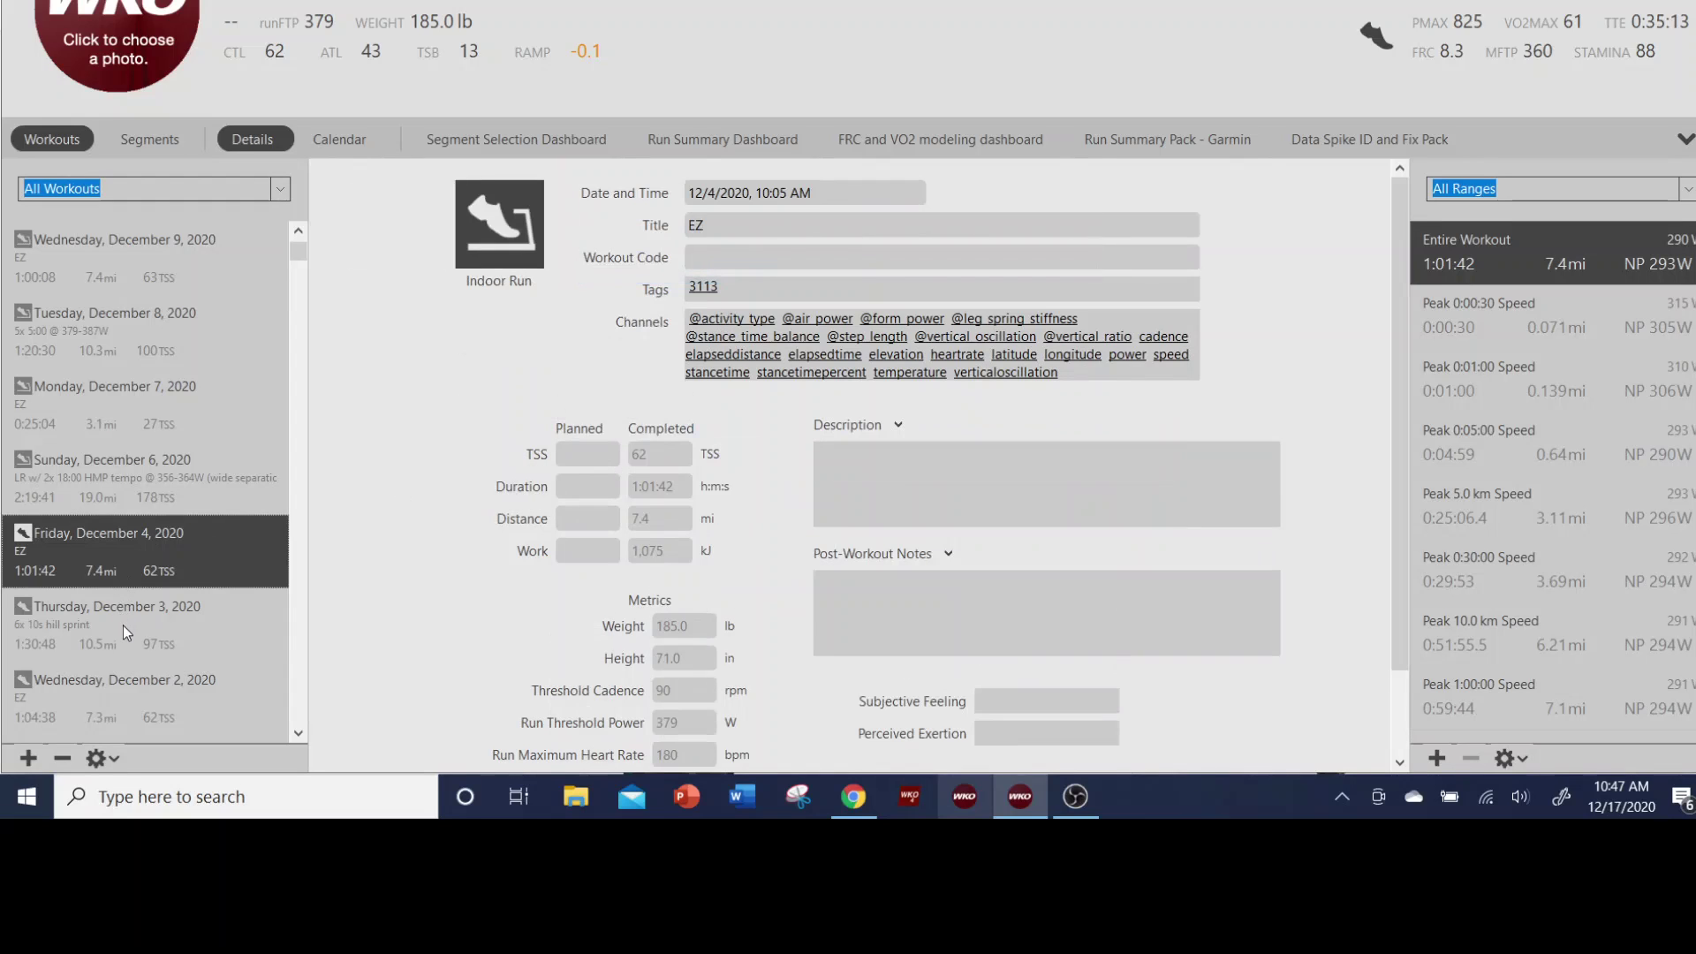
{"action": "left_click", "coordinate": [125, 626]}
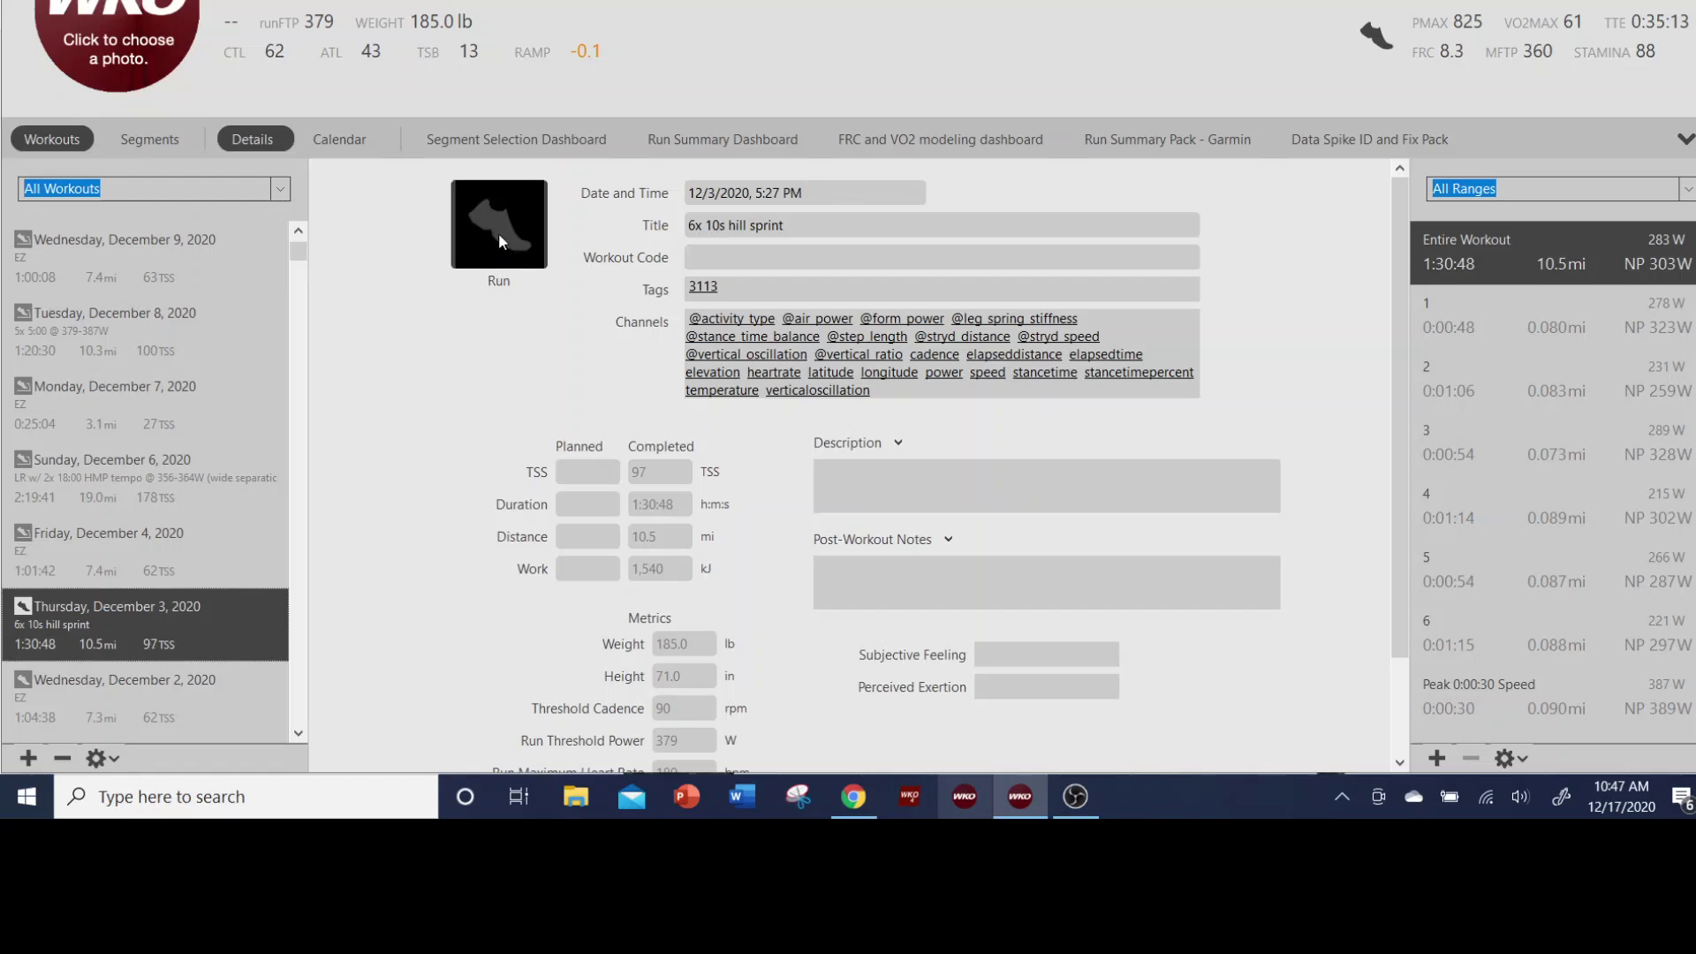
{"action": "left_click", "coordinate": [498, 232]}
{"action": "mouse_move", "coordinate": [530, 247]}
{"action": "left_click", "coordinate": [644, 271]}
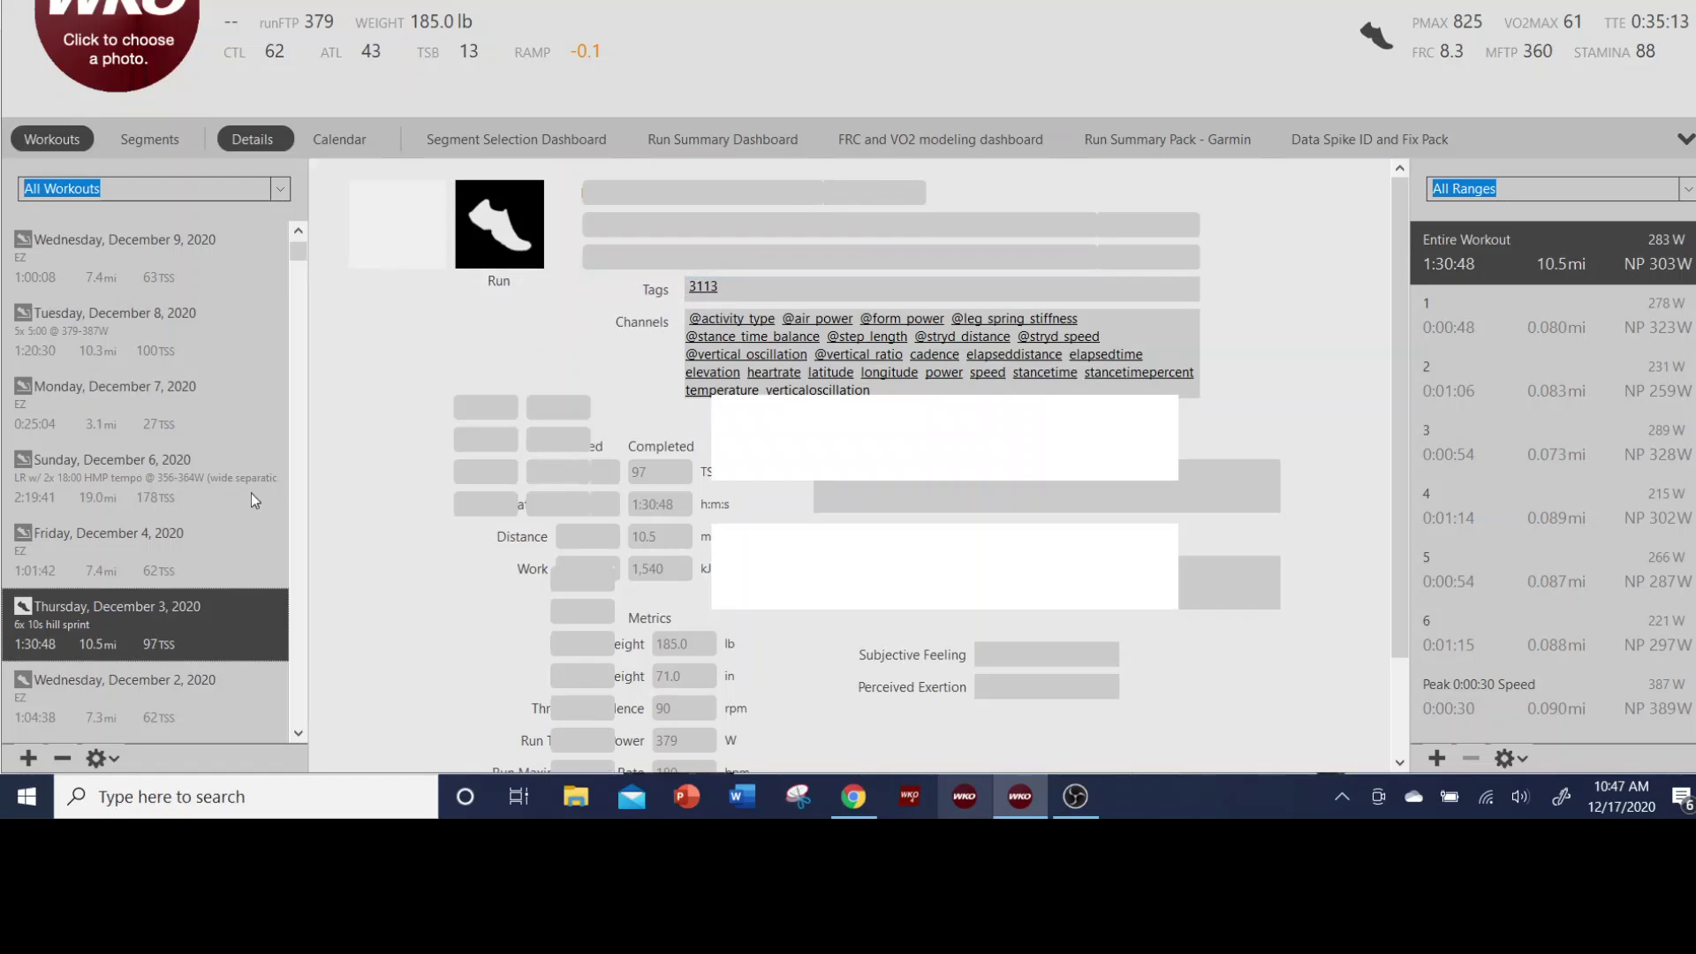
Relabel the December 2 and December 1 workouts as Indoor Run.
{"action": "scroll", "coordinate": [130, 637], "scroll_direction": "down", "scroll_amount": 5}
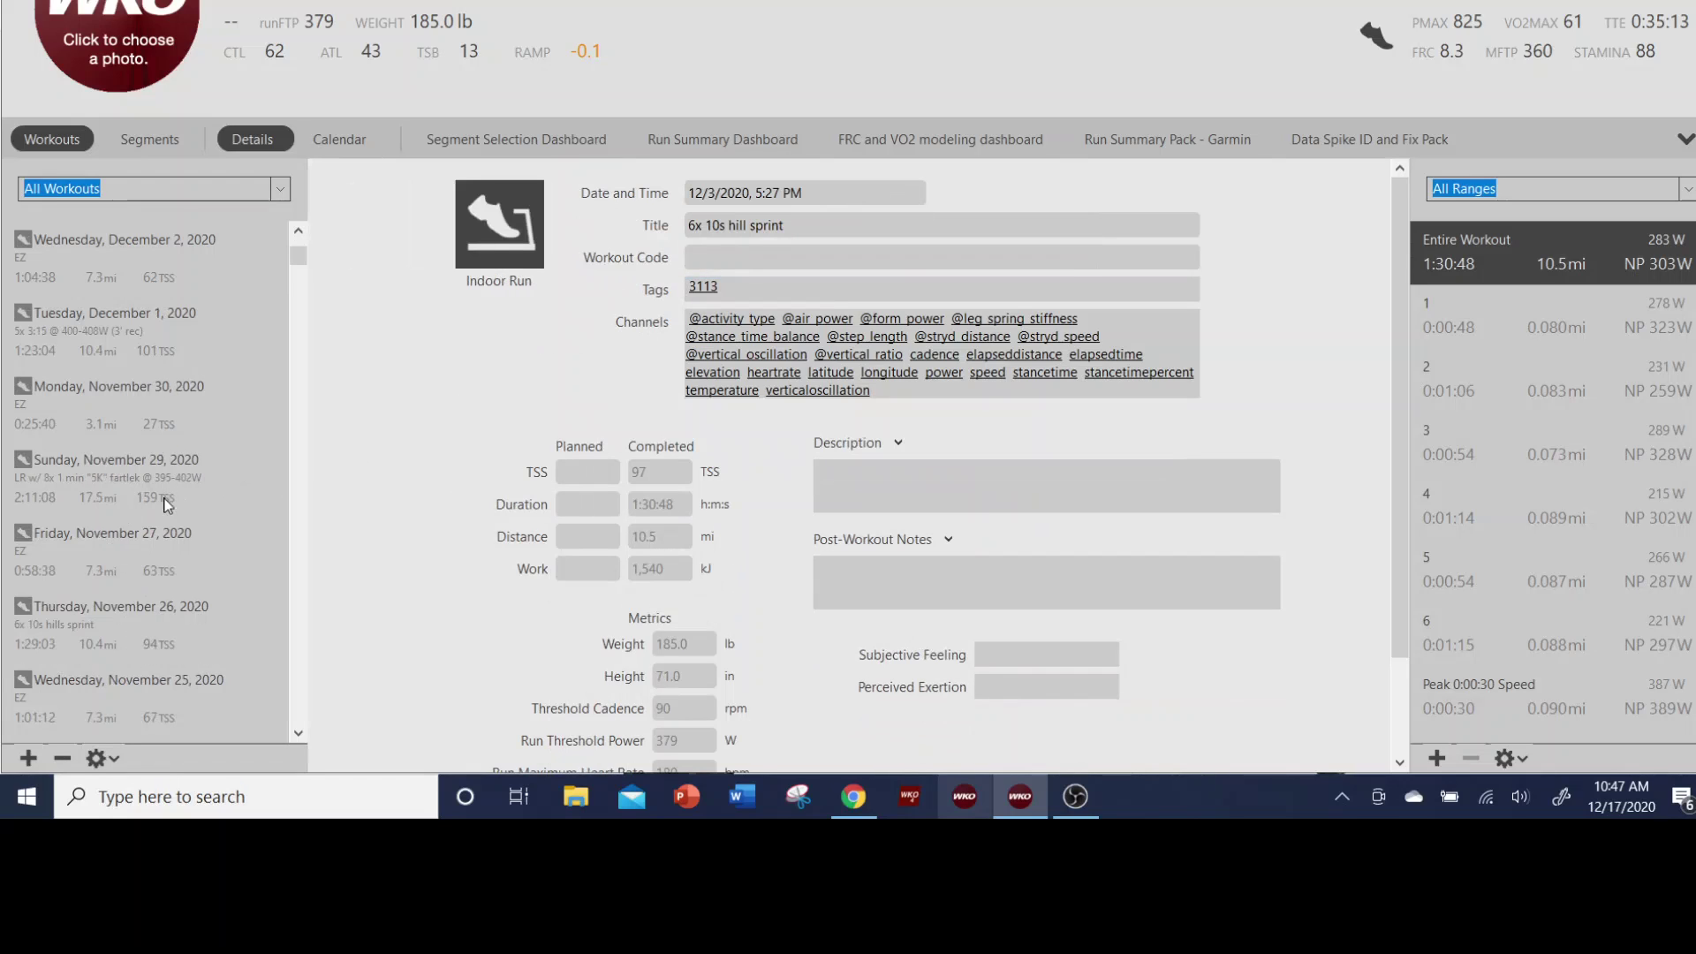
{"action": "left_click", "coordinate": [150, 269]}
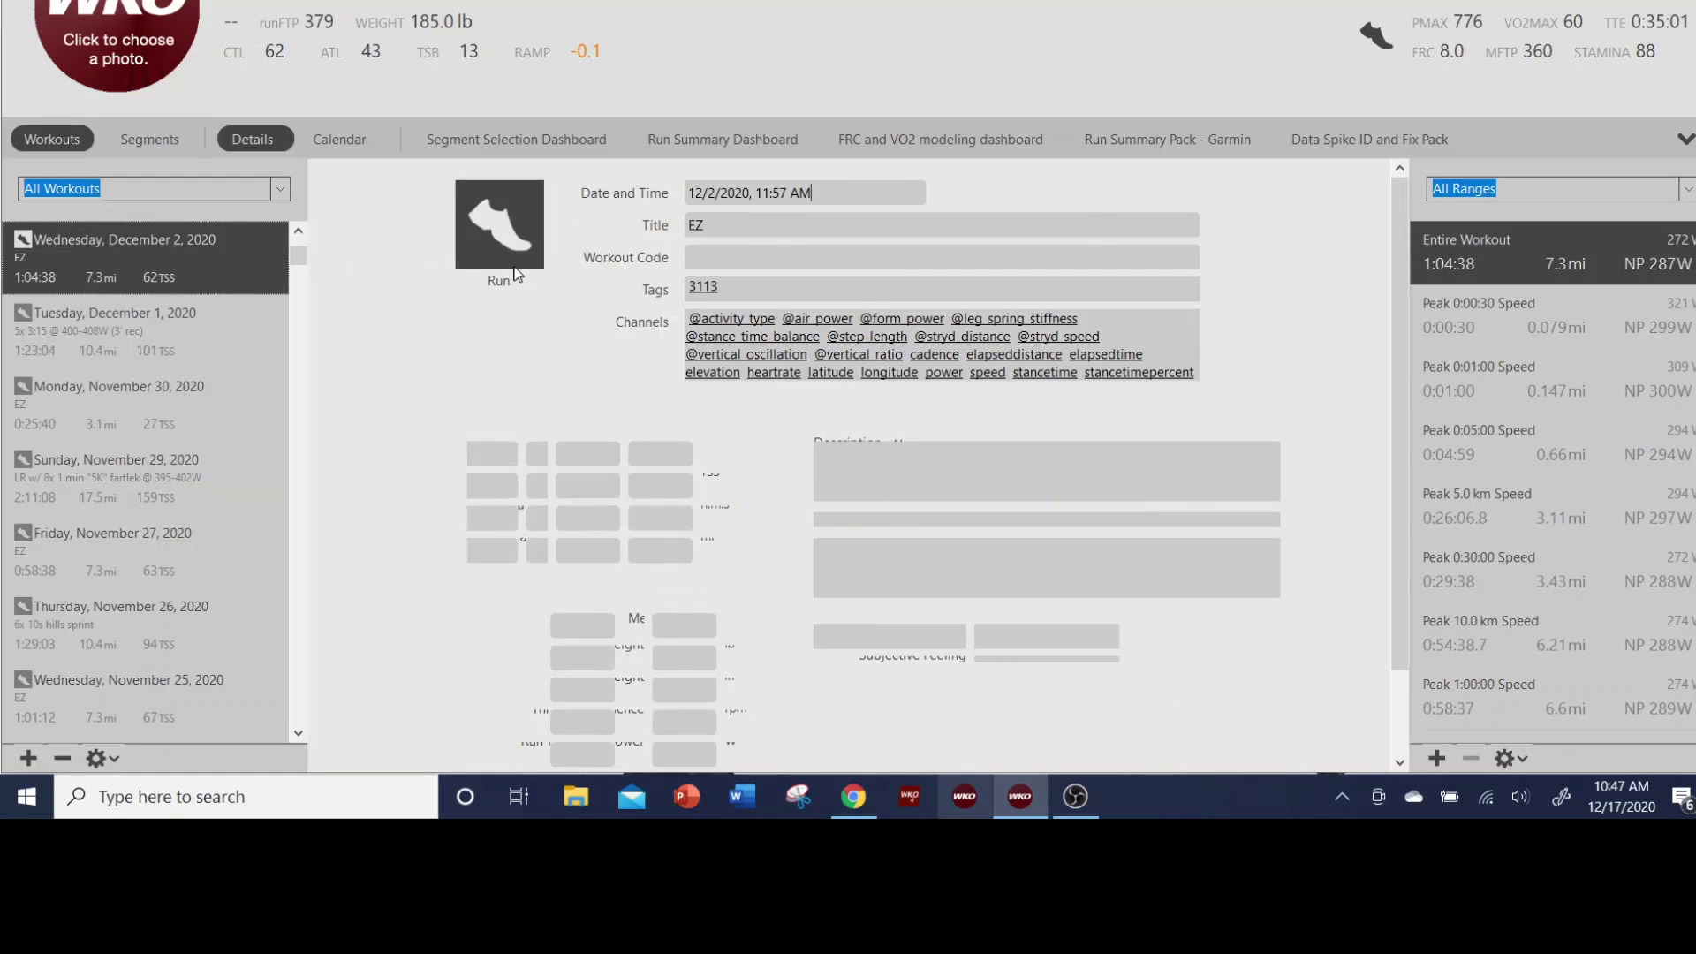
{"action": "left_click", "coordinate": [491, 228]}
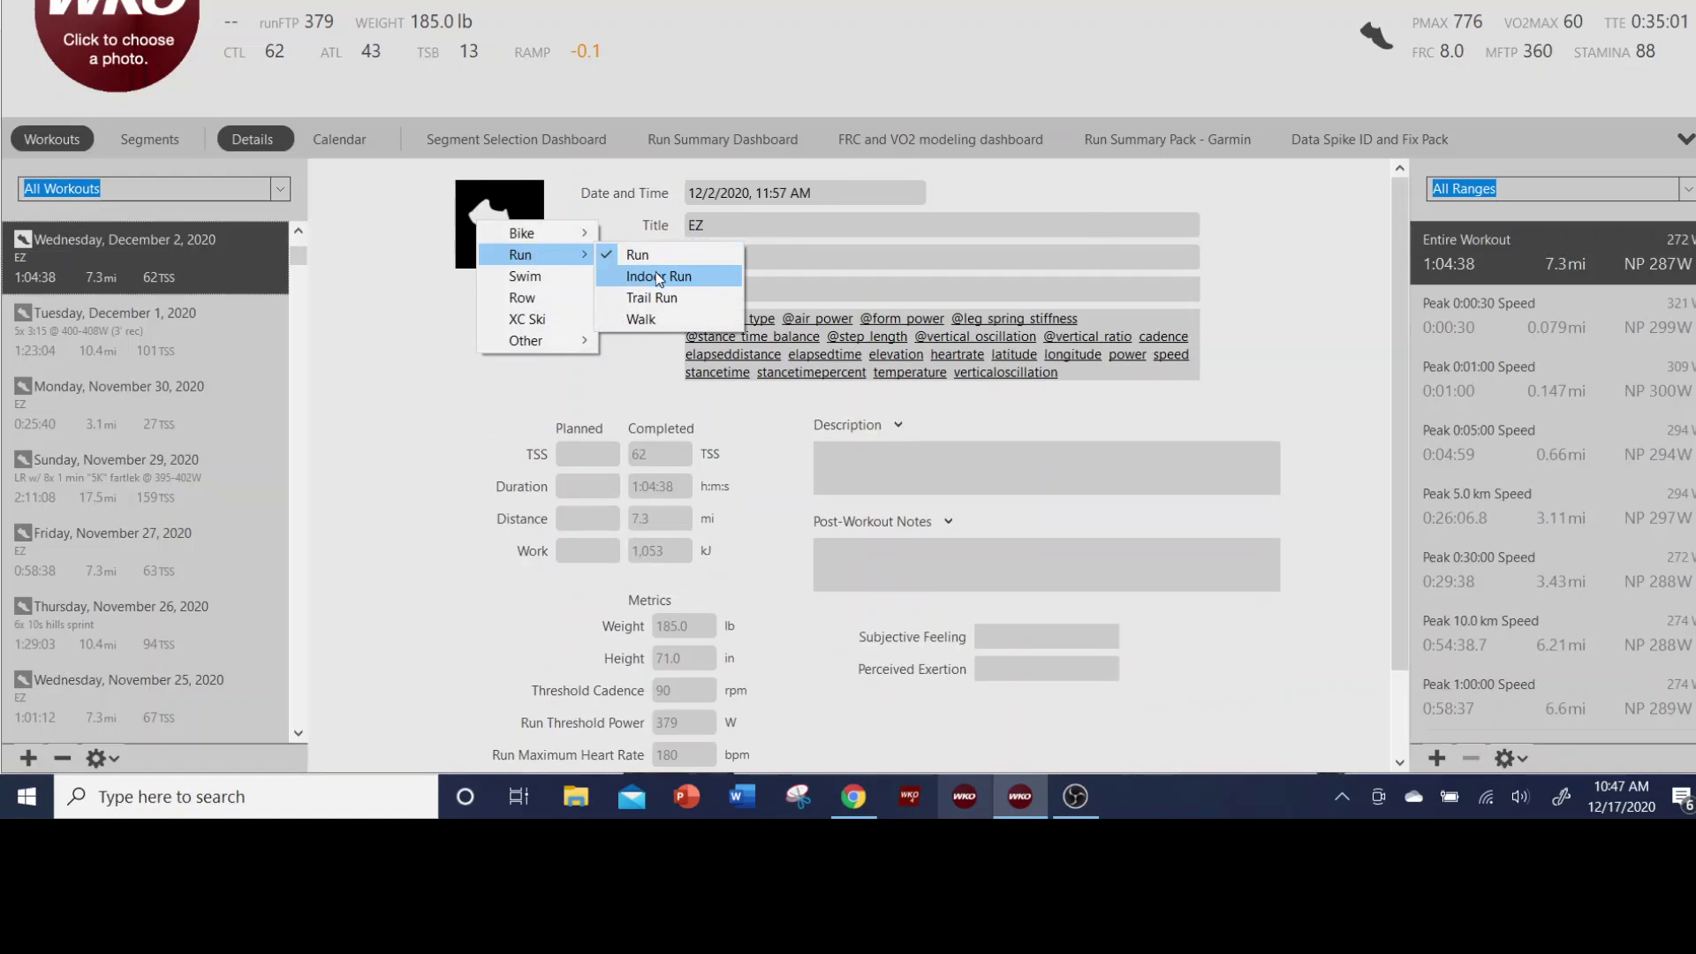
{"action": "left_click", "coordinate": [659, 257]}
{"action": "left_click", "coordinate": [89, 325]}
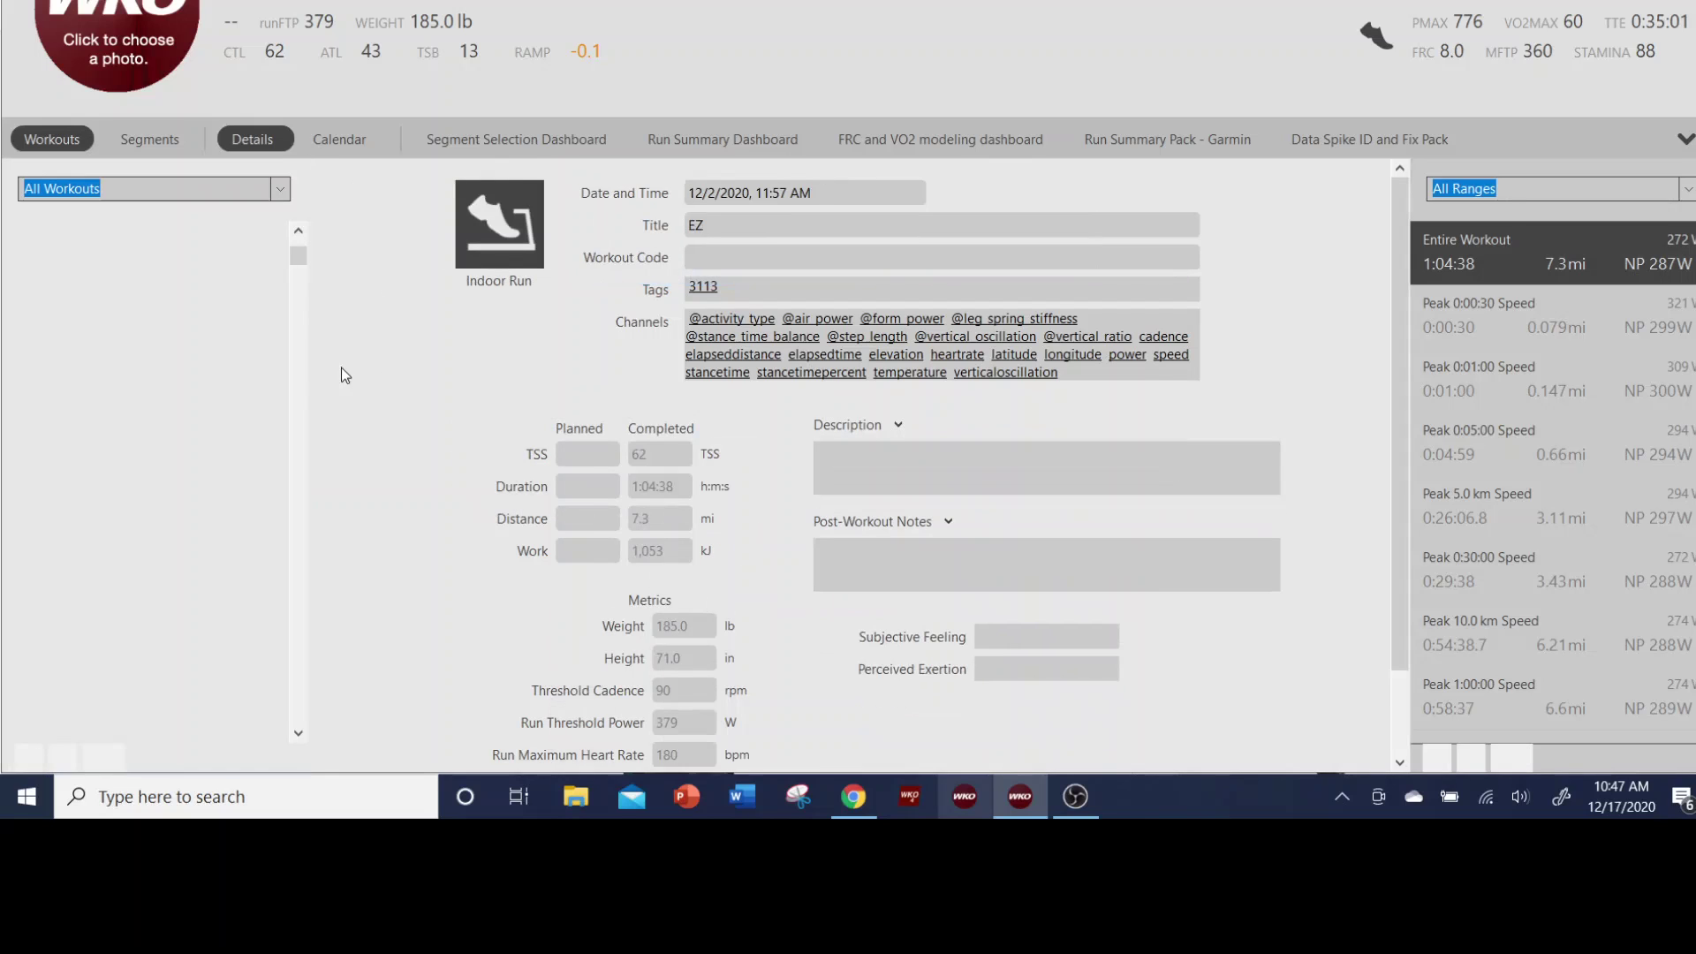
{"action": "left_click", "coordinate": [465, 241]}
{"action": "mouse_move", "coordinate": [523, 233]}
{"action": "left_click", "coordinate": [633, 257]}
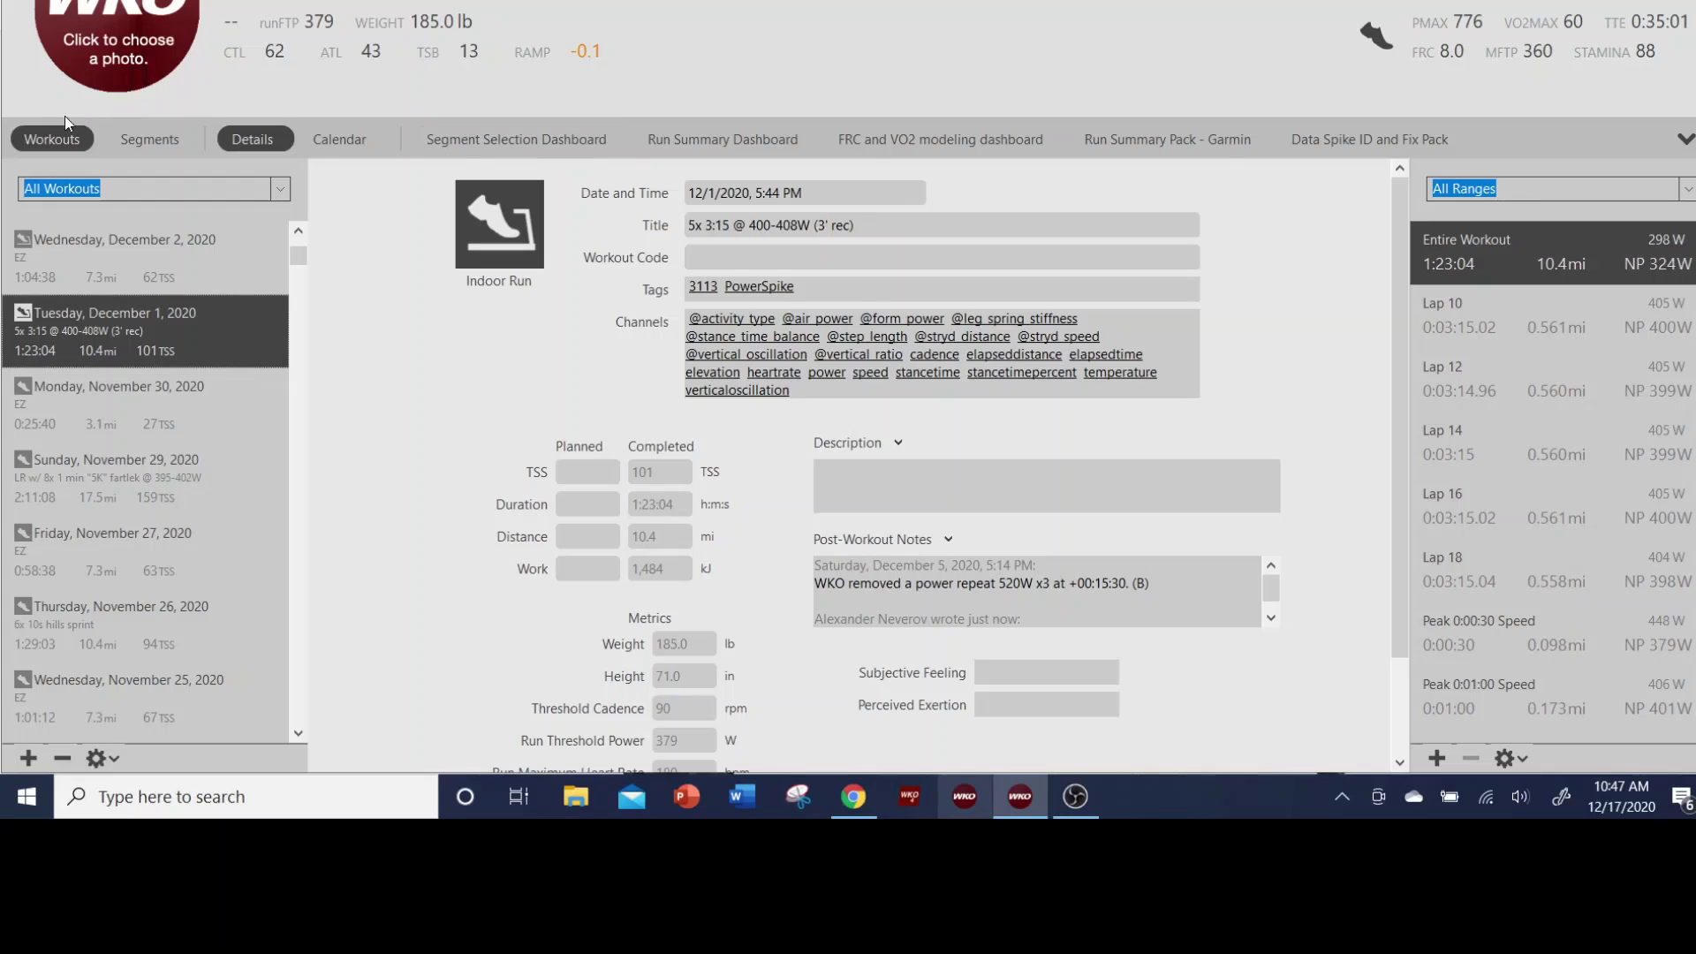
Return to Training Load Dashboard - Run and set the hero bar to Indoor Run (Pmax 808, mFTP 354).
{"action": "left_click", "coordinate": [47, 138]}
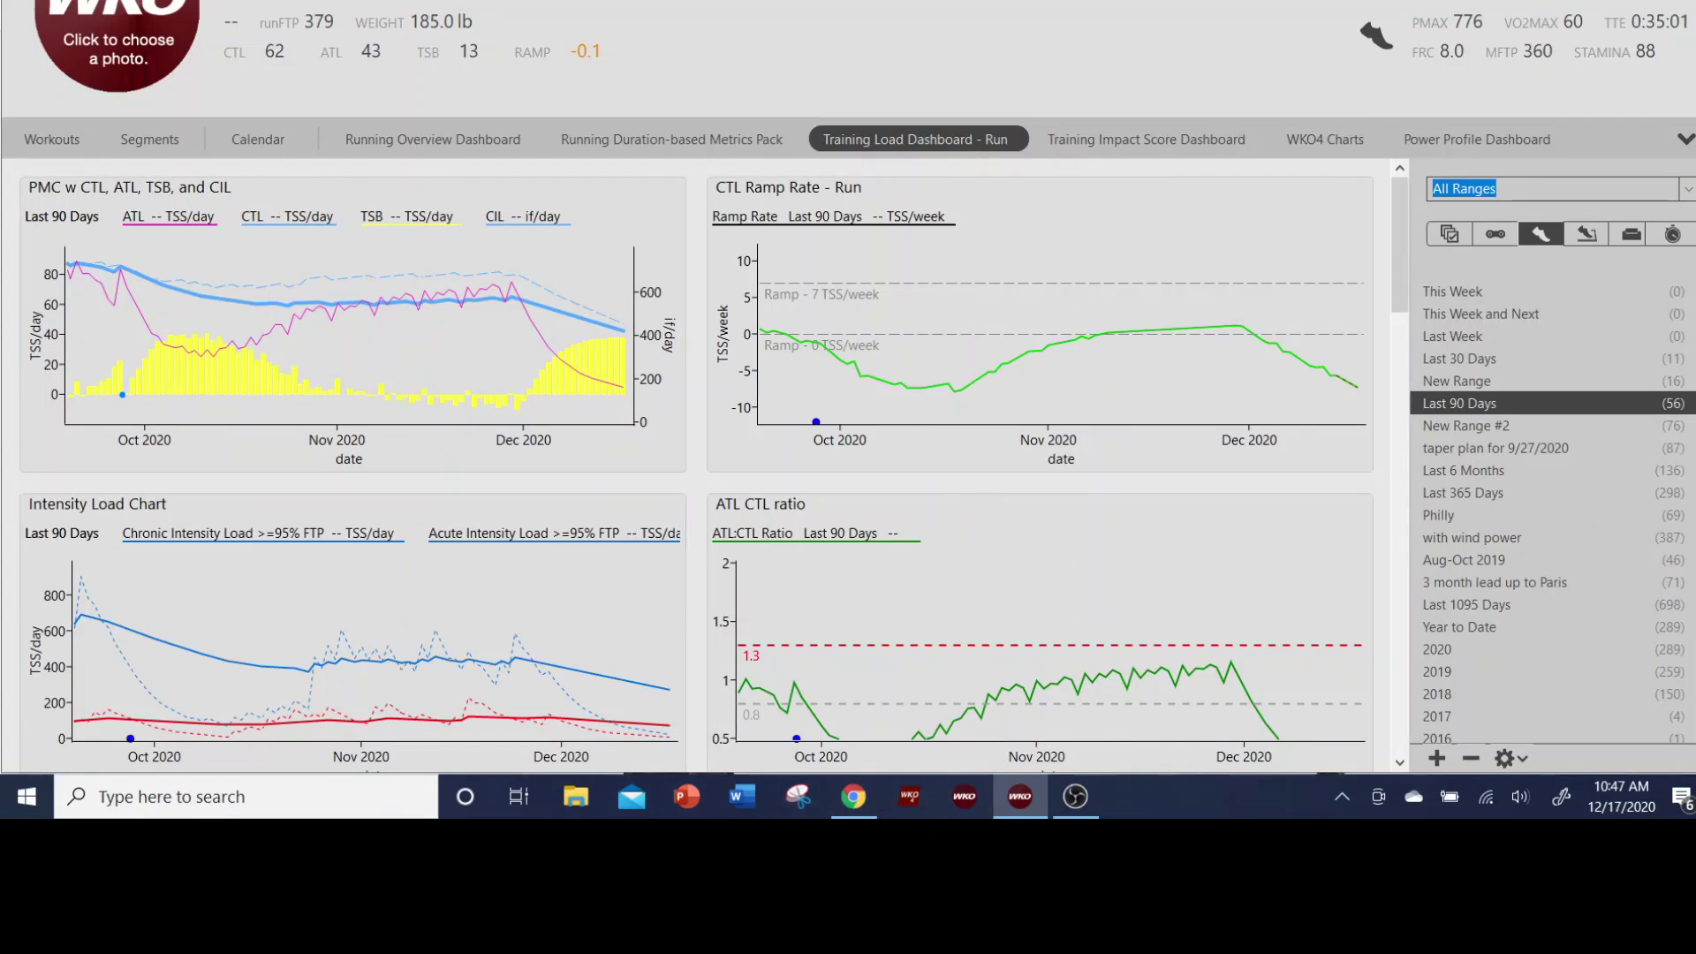
{"action": "left_click", "coordinate": [1372, 39]}
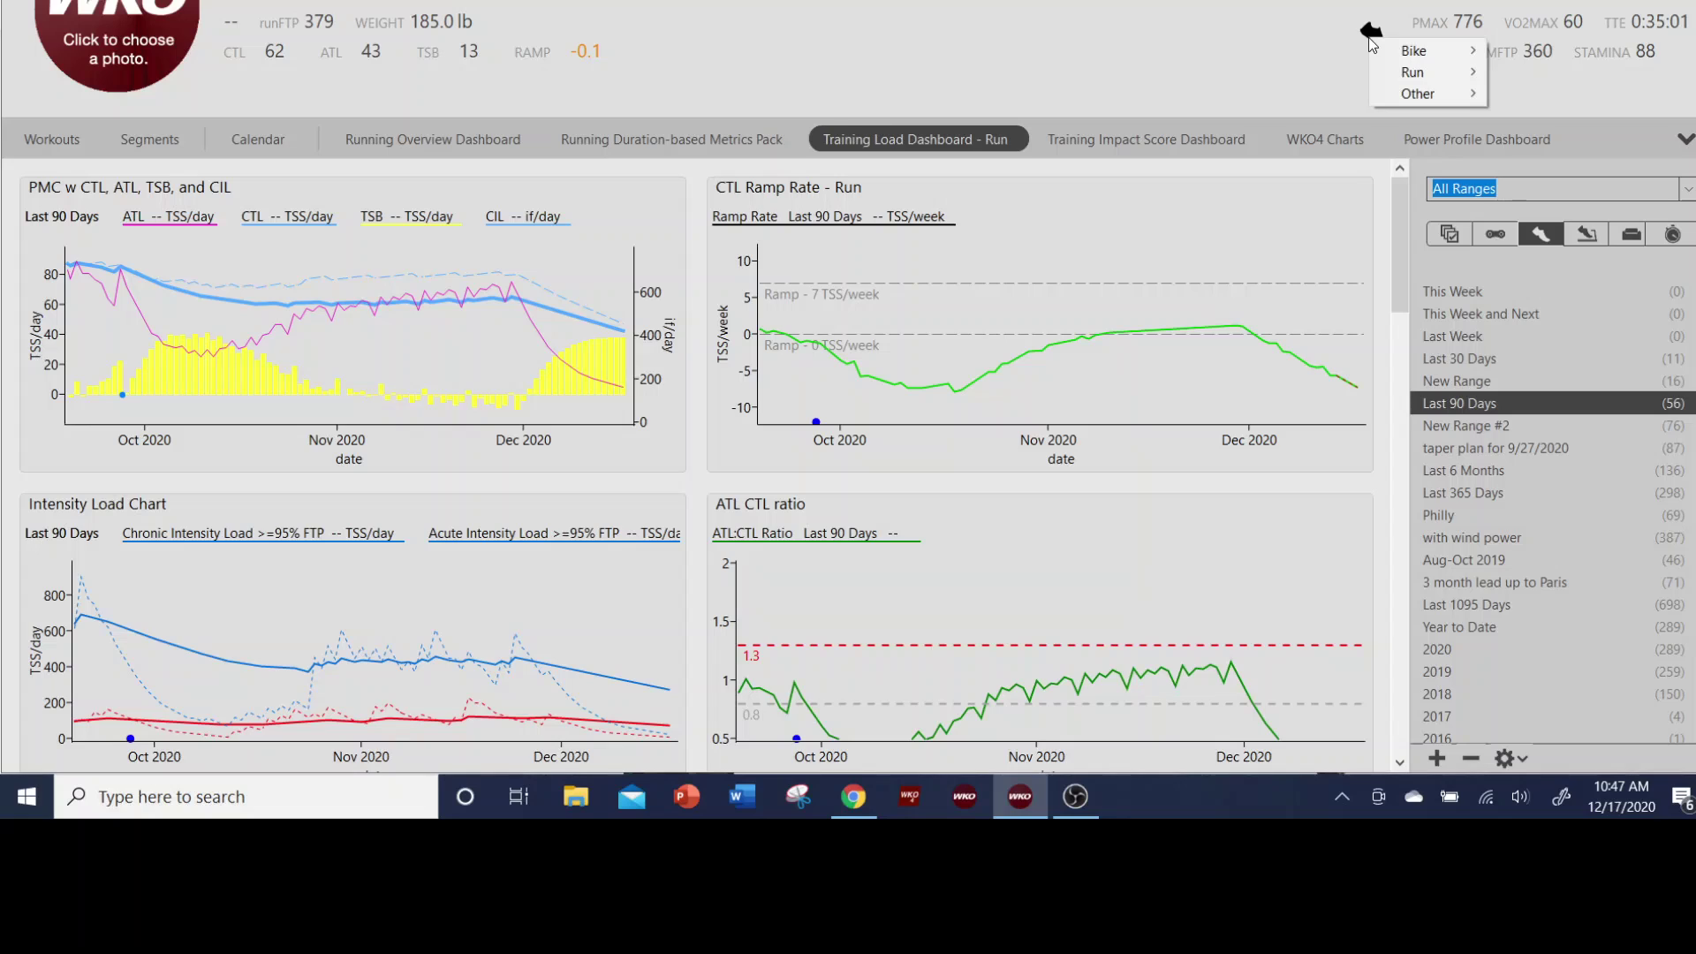
{"action": "mouse_move", "coordinate": [1413, 74]}
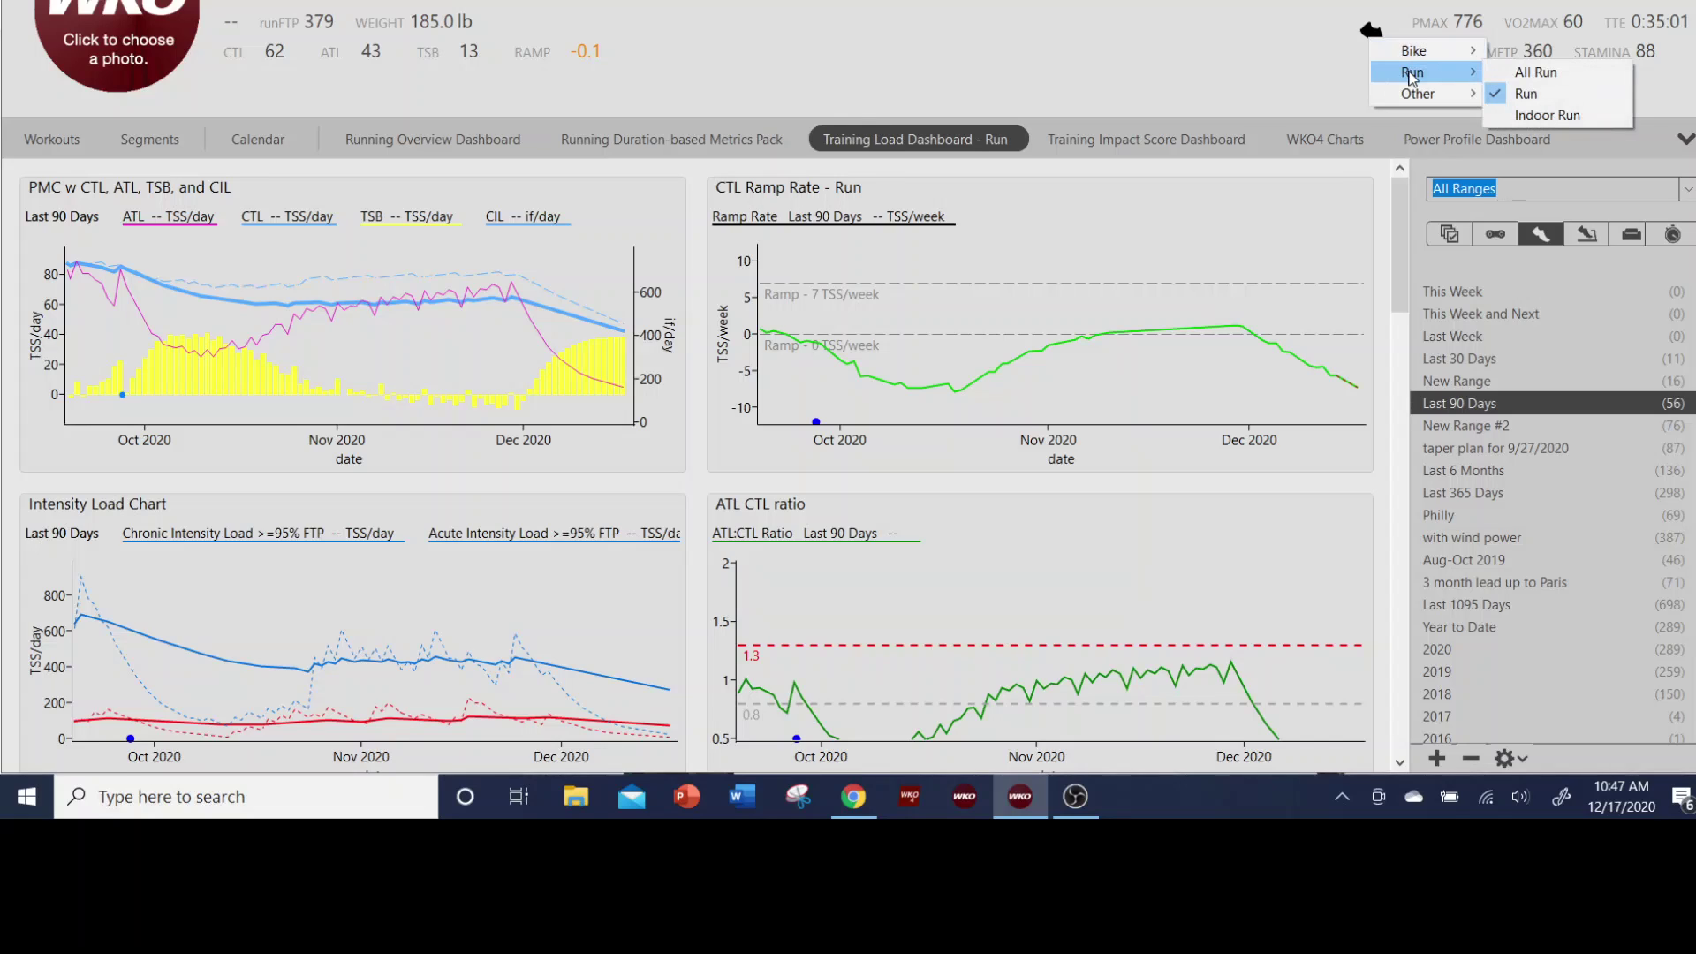
{"action": "left_click", "coordinate": [1537, 120]}
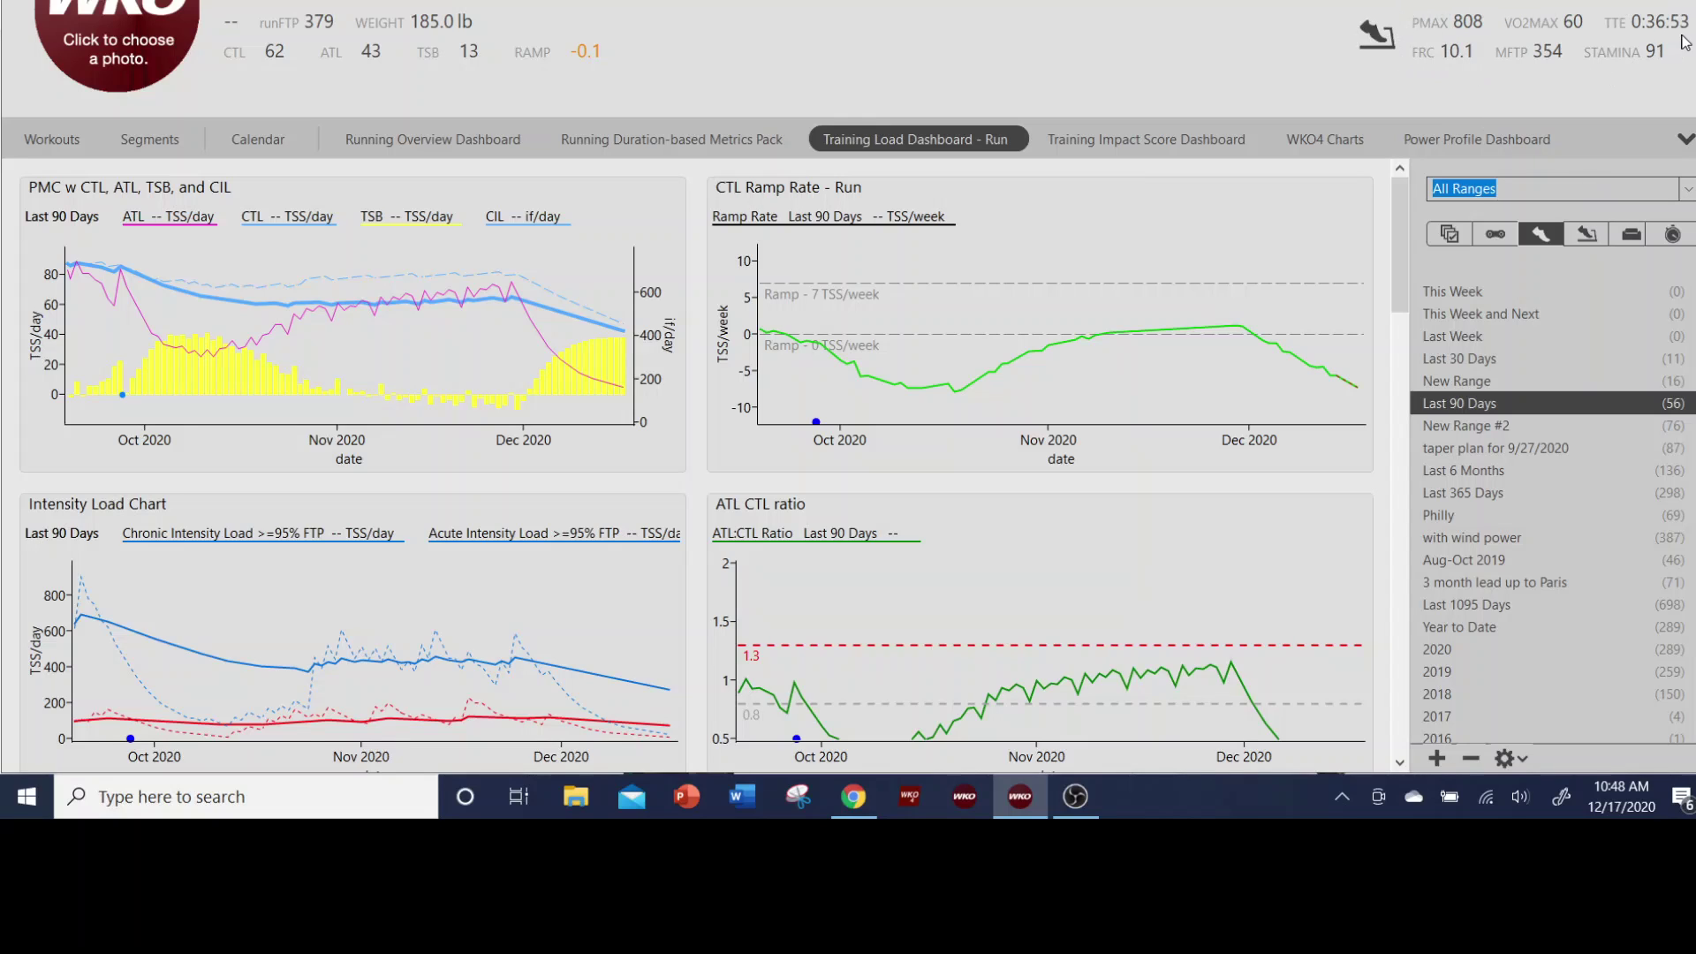
Switch the hero bar metrics to outdoor runs only, then to all runs combined.
{"action": "left_click", "coordinate": [1395, 39]}
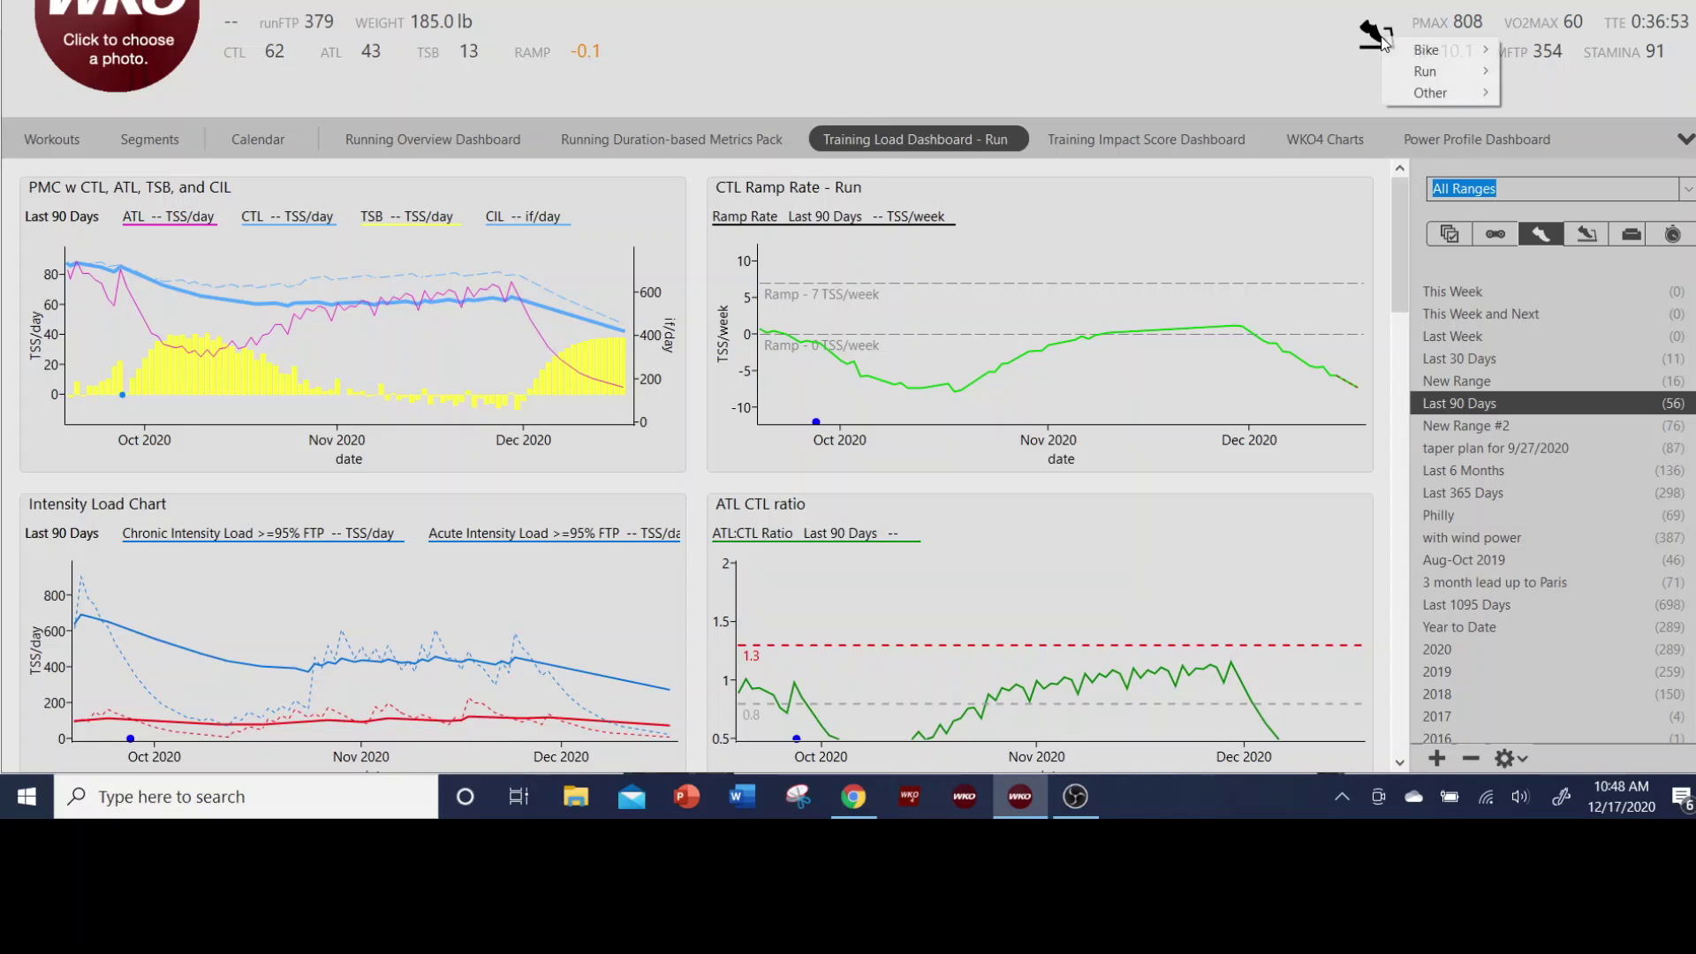
{"action": "mouse_move", "coordinate": [1419, 72]}
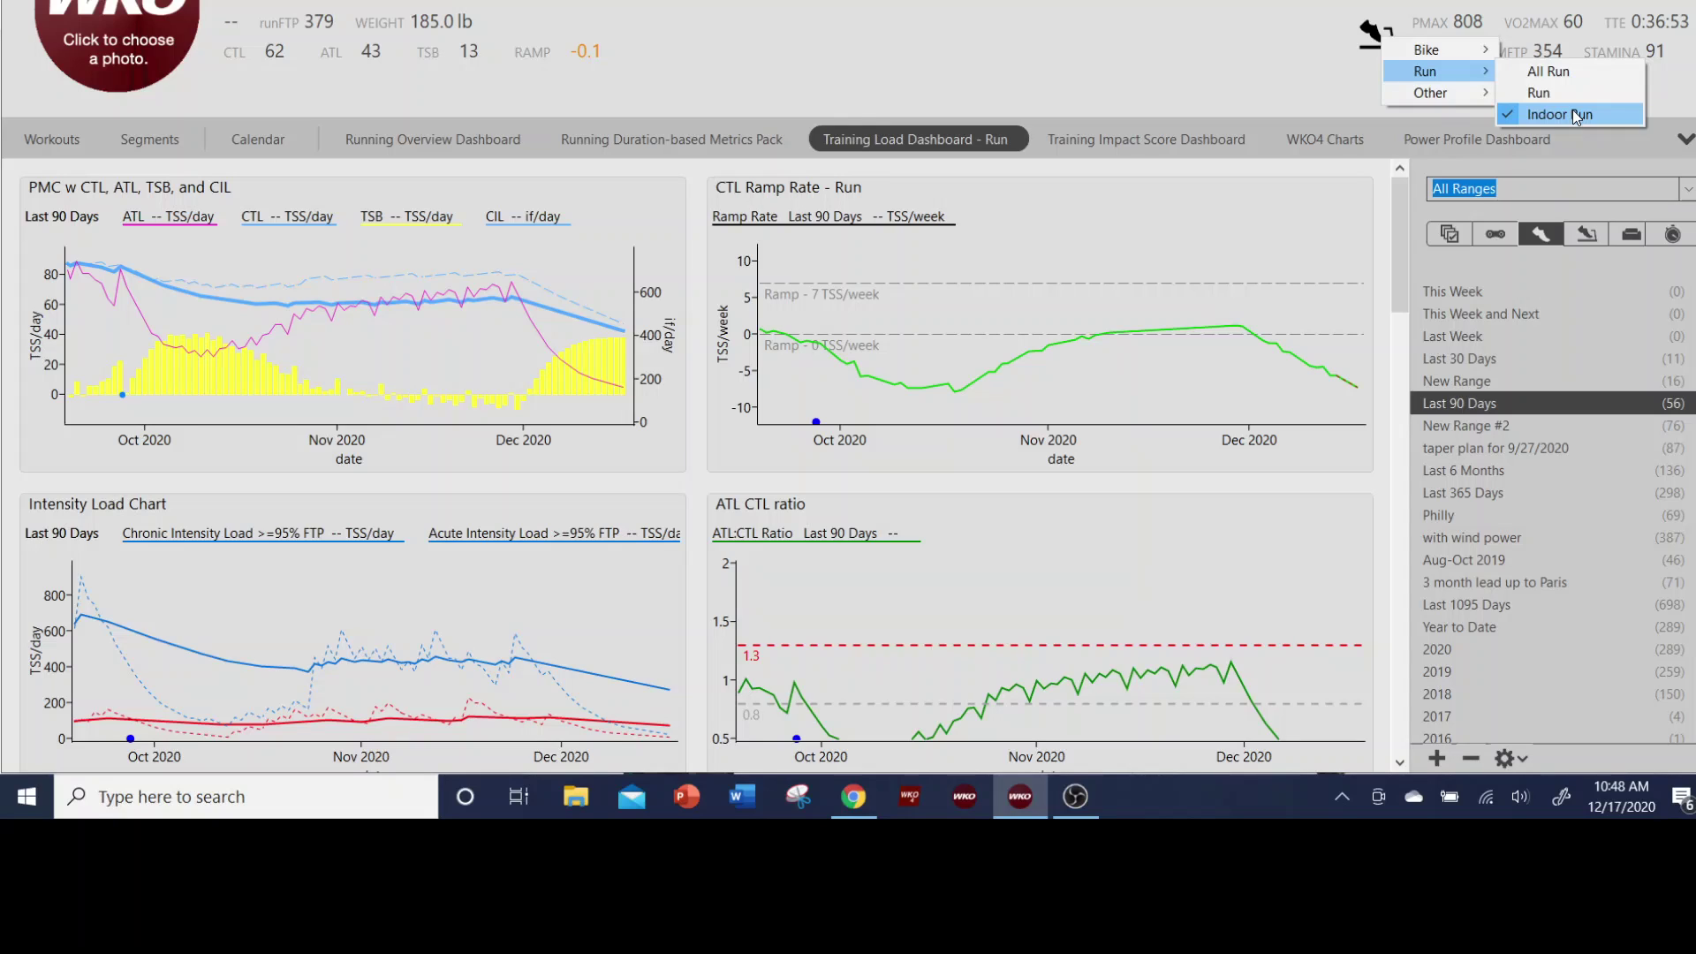
{"action": "left_click", "coordinate": [1509, 93]}
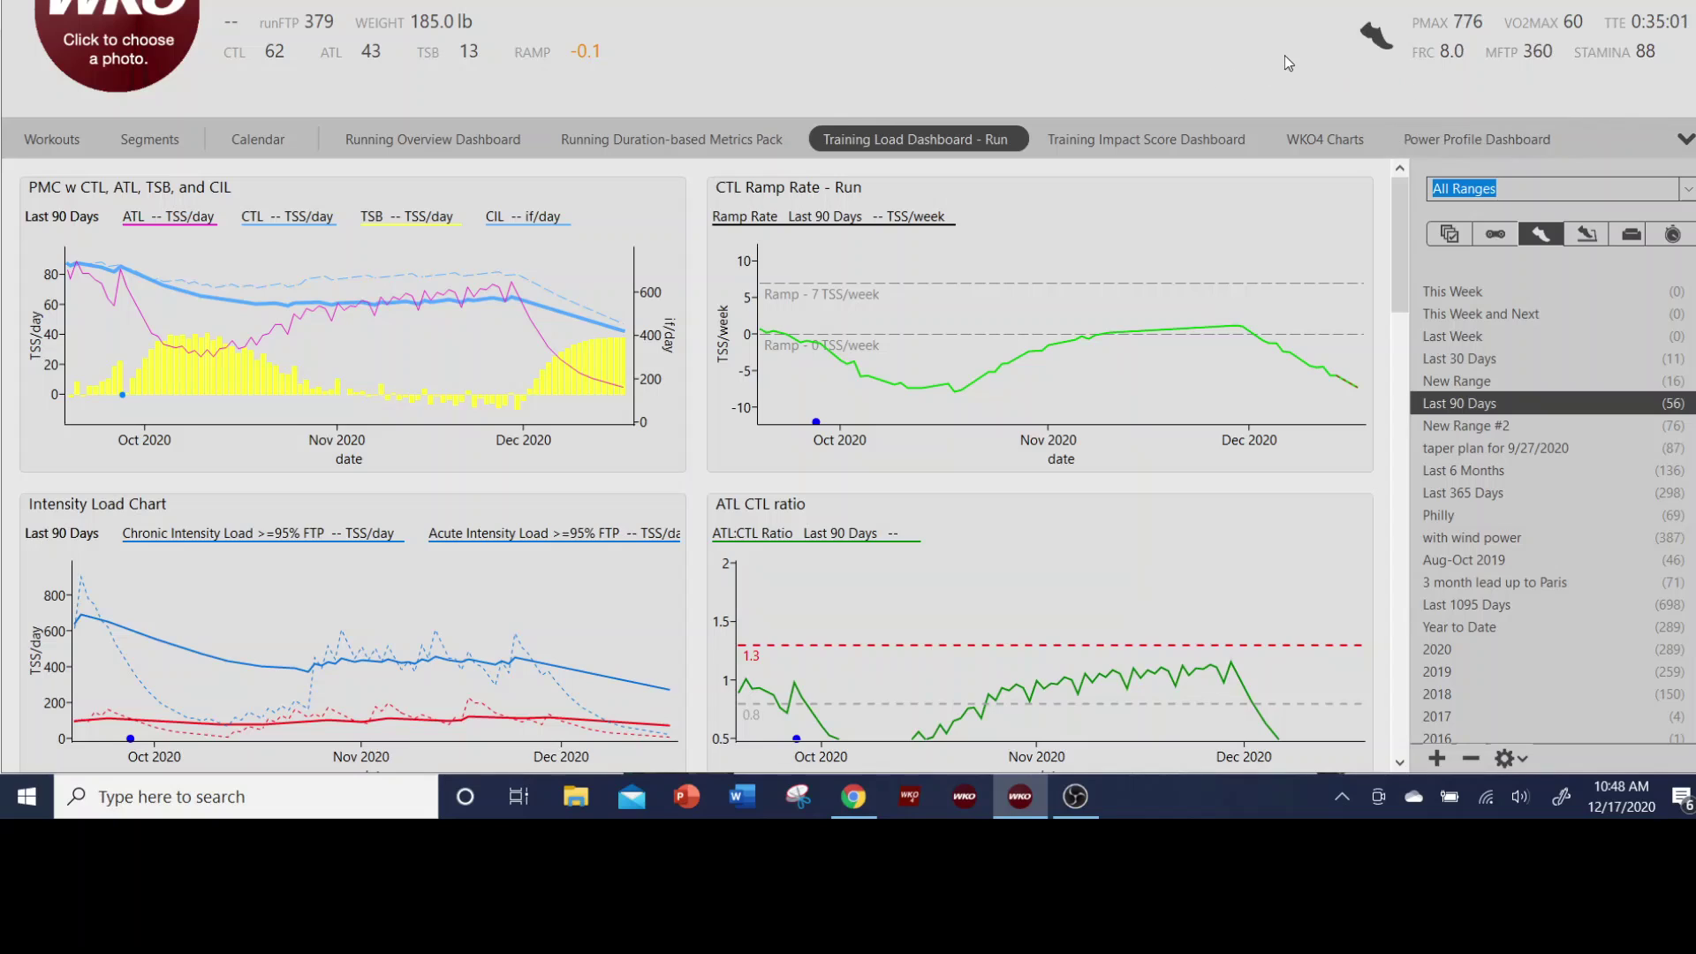
{"action": "left_click", "coordinate": [1366, 44]}
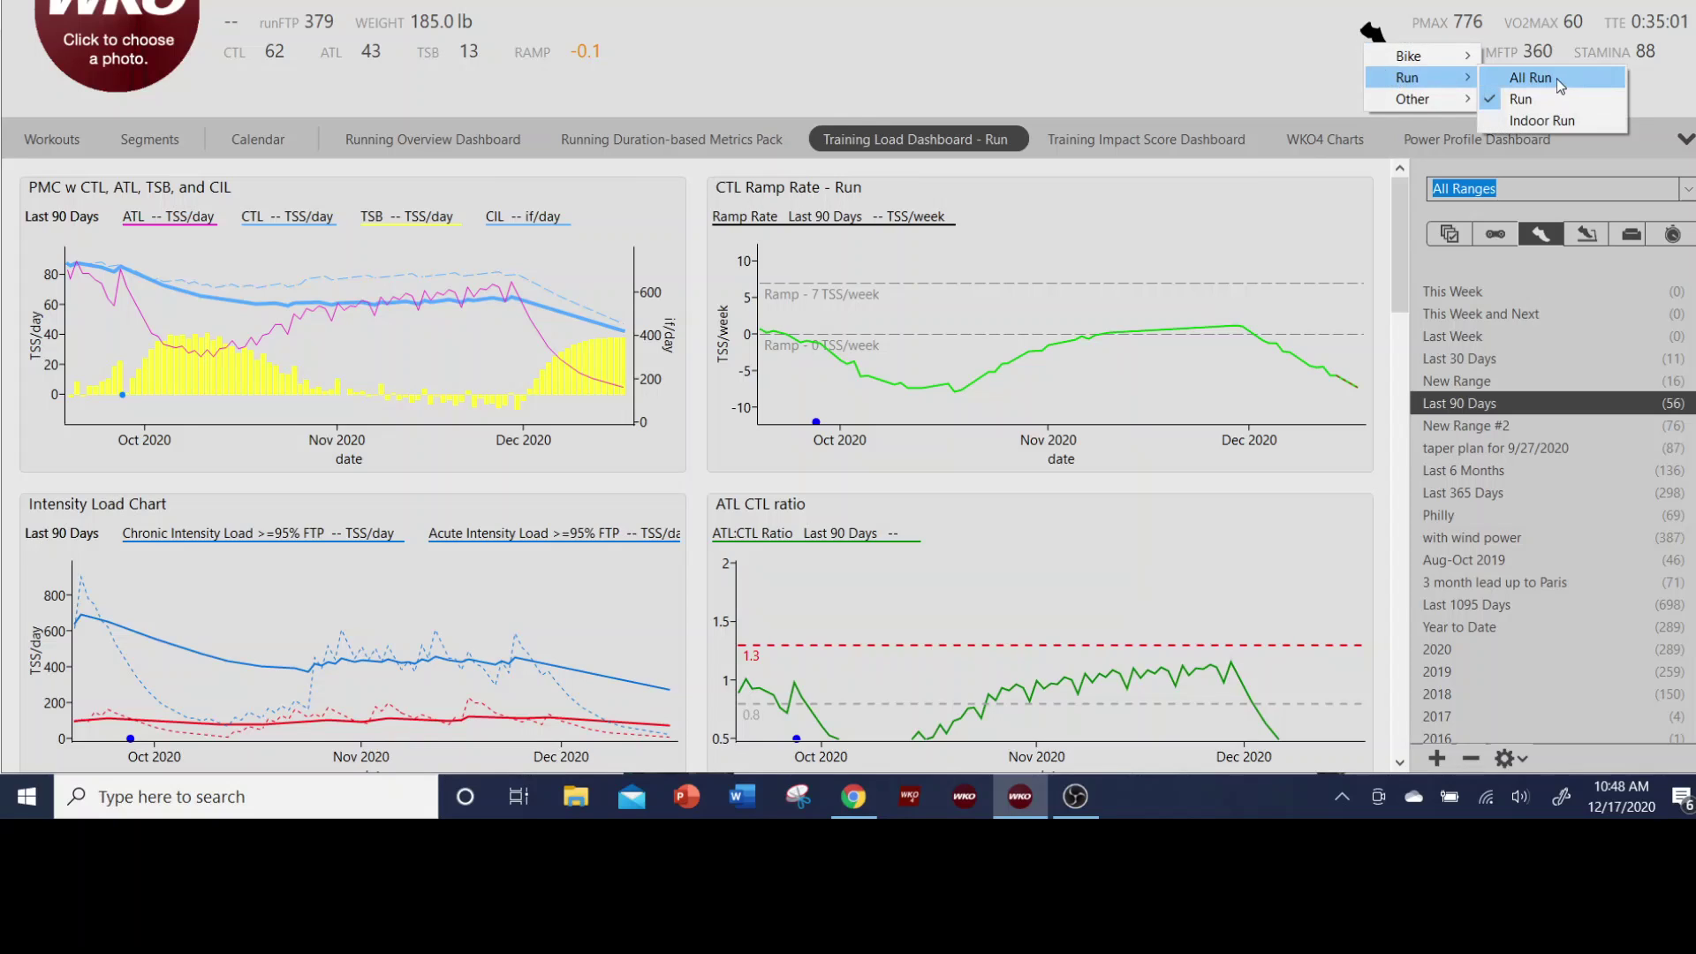
{"action": "left_click", "coordinate": [1559, 81]}
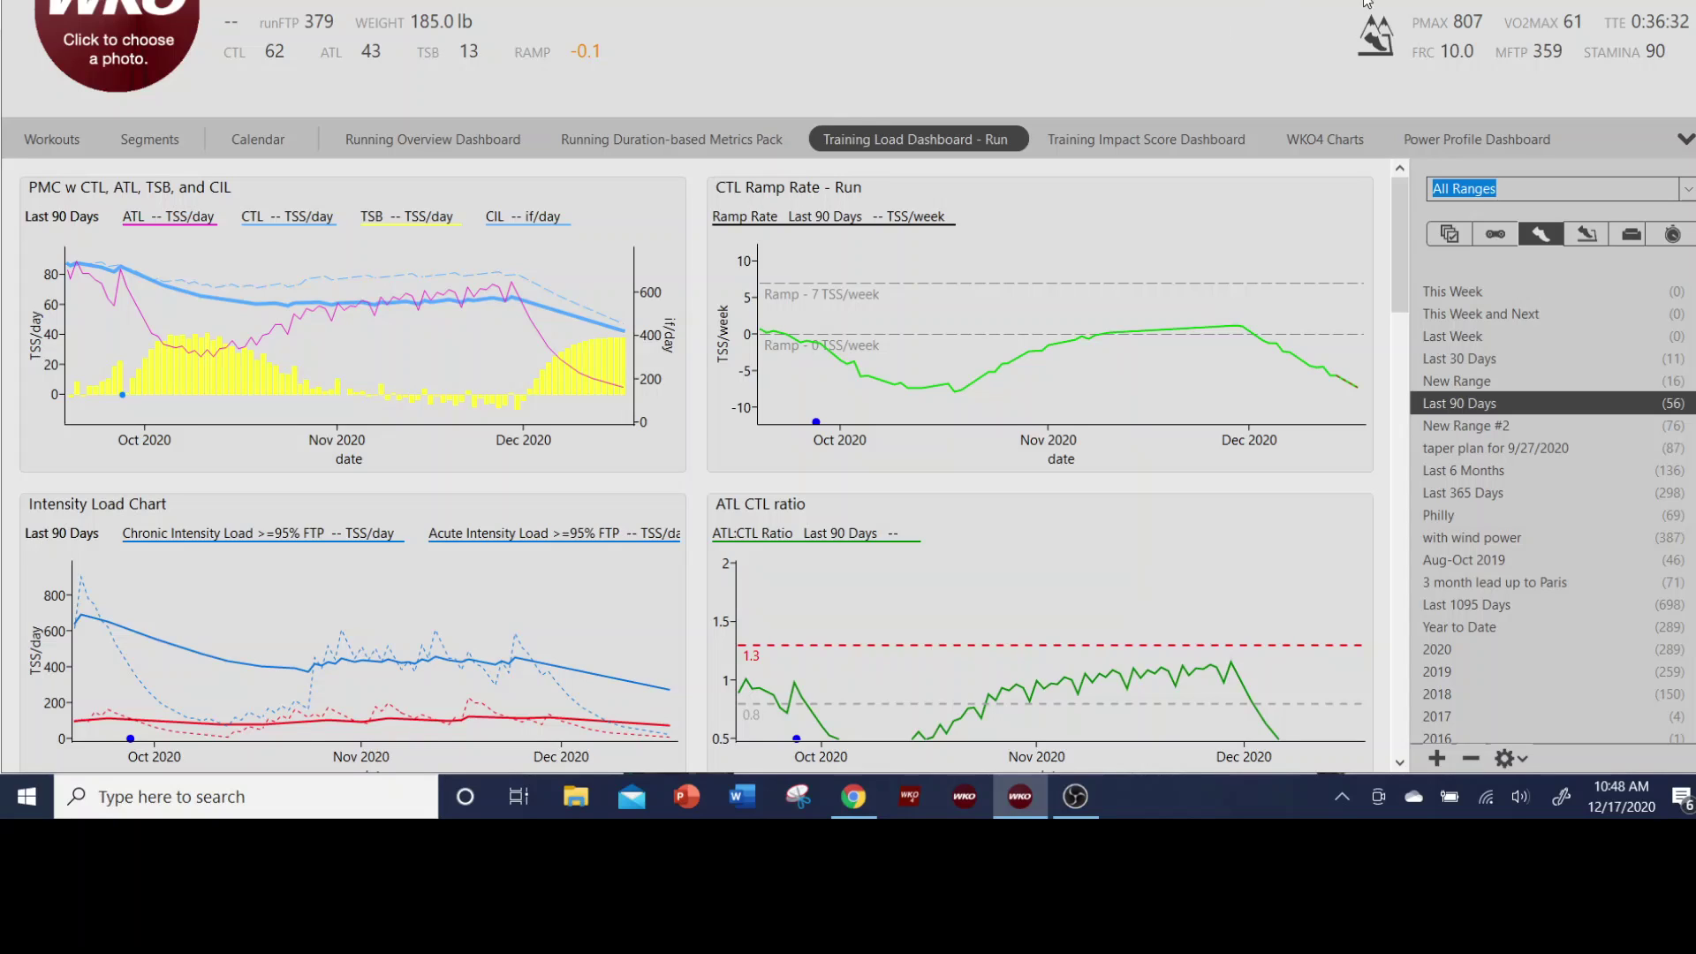
Compare indoor and outdoor run hero bar metrics, ending on outdoor runs (Pmax 776, mFTP 360).
{"action": "left_click", "coordinate": [1376, 36]}
{"action": "mouse_move", "coordinate": [1425, 72]}
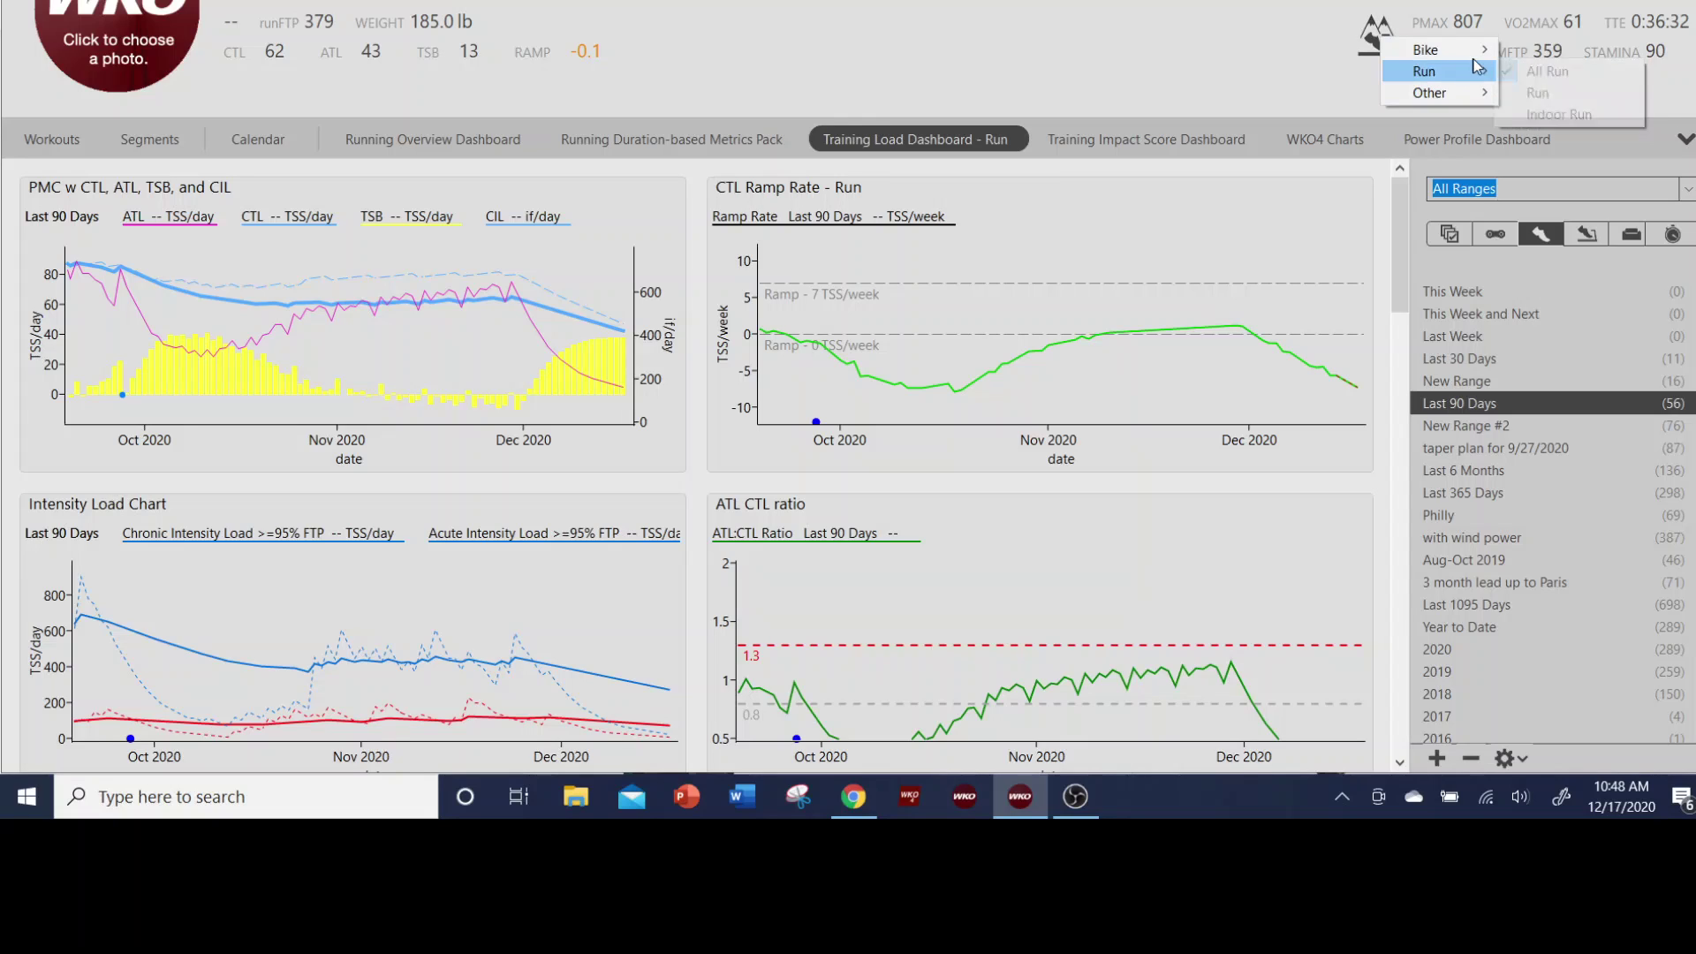
{"action": "left_click", "coordinate": [1423, 22]}
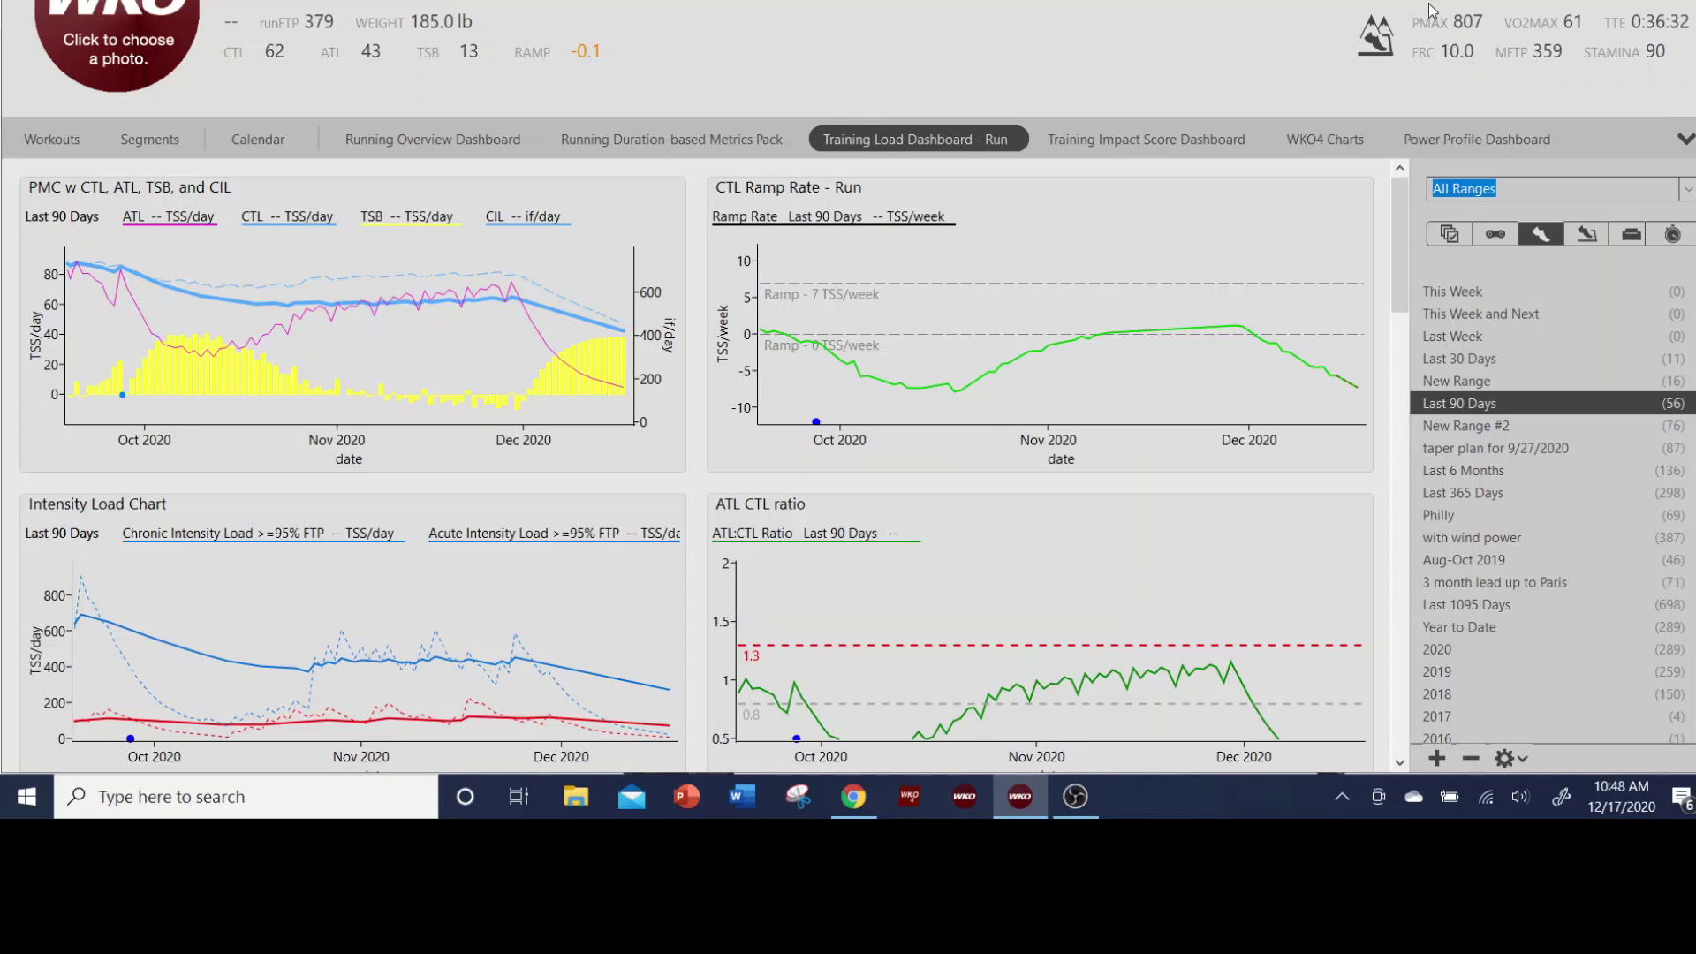
{"action": "left_click", "coordinate": [1387, 41]}
{"action": "mouse_move", "coordinate": [1439, 72]}
{"action": "left_click", "coordinate": [1582, 115]}
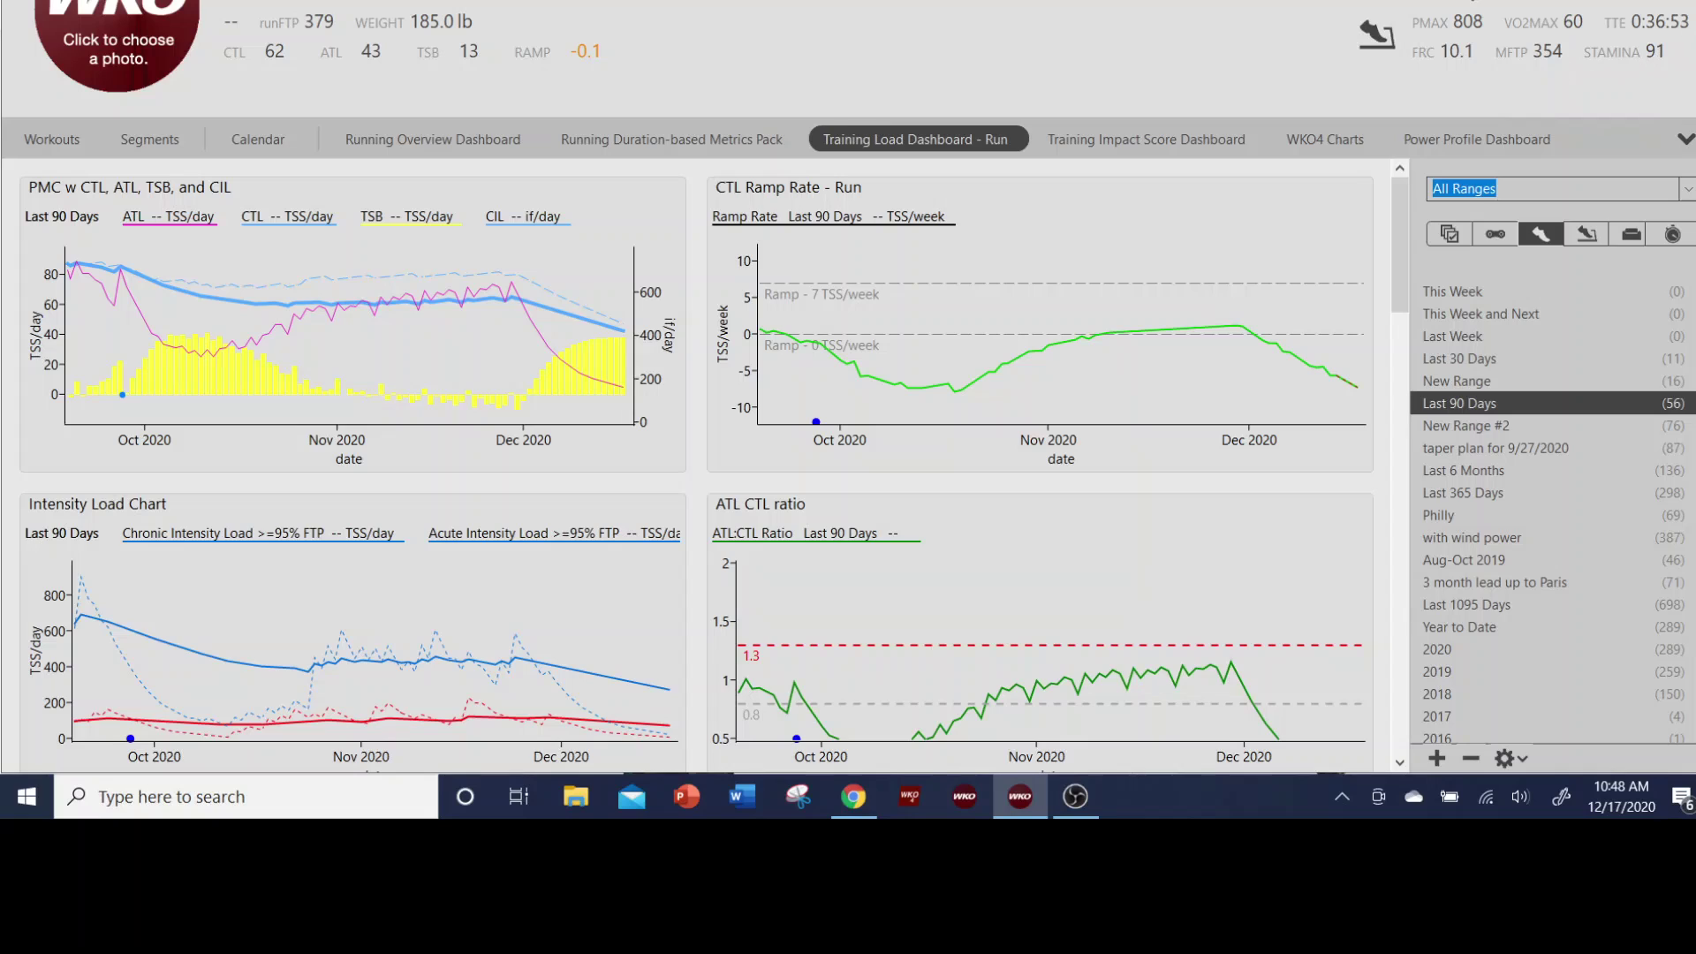
{"action": "left_click", "coordinate": [1376, 33]}
{"action": "mouse_move", "coordinate": [1411, 75]}
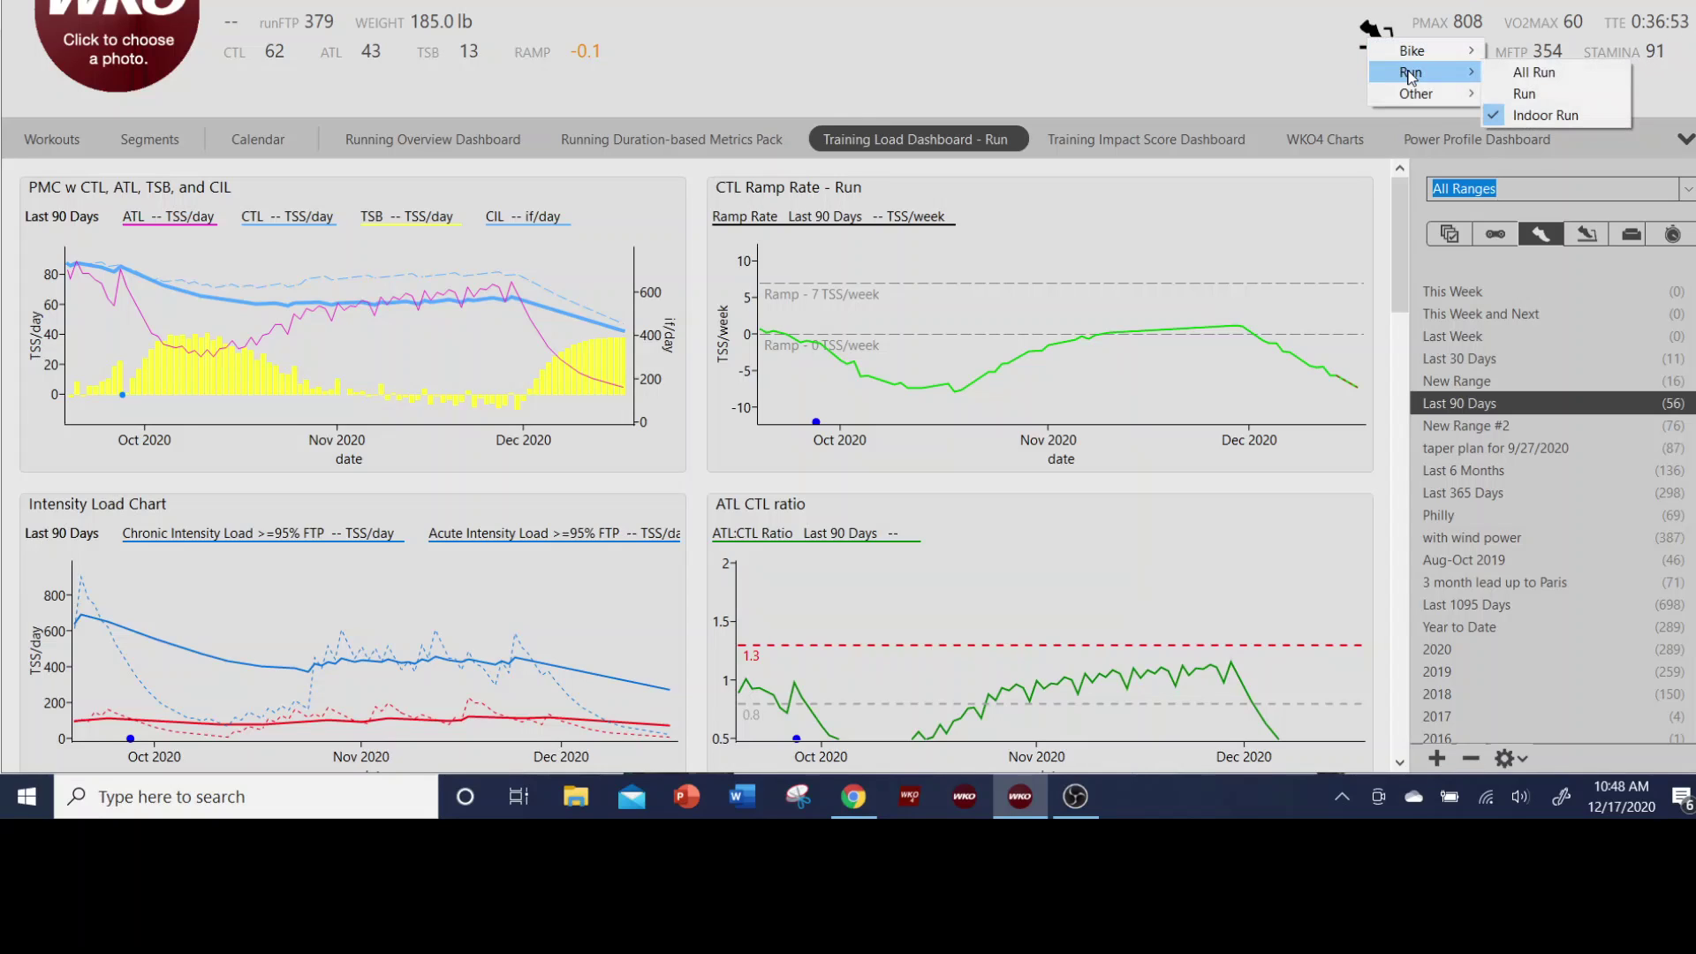
{"action": "left_click", "coordinate": [1525, 93]}
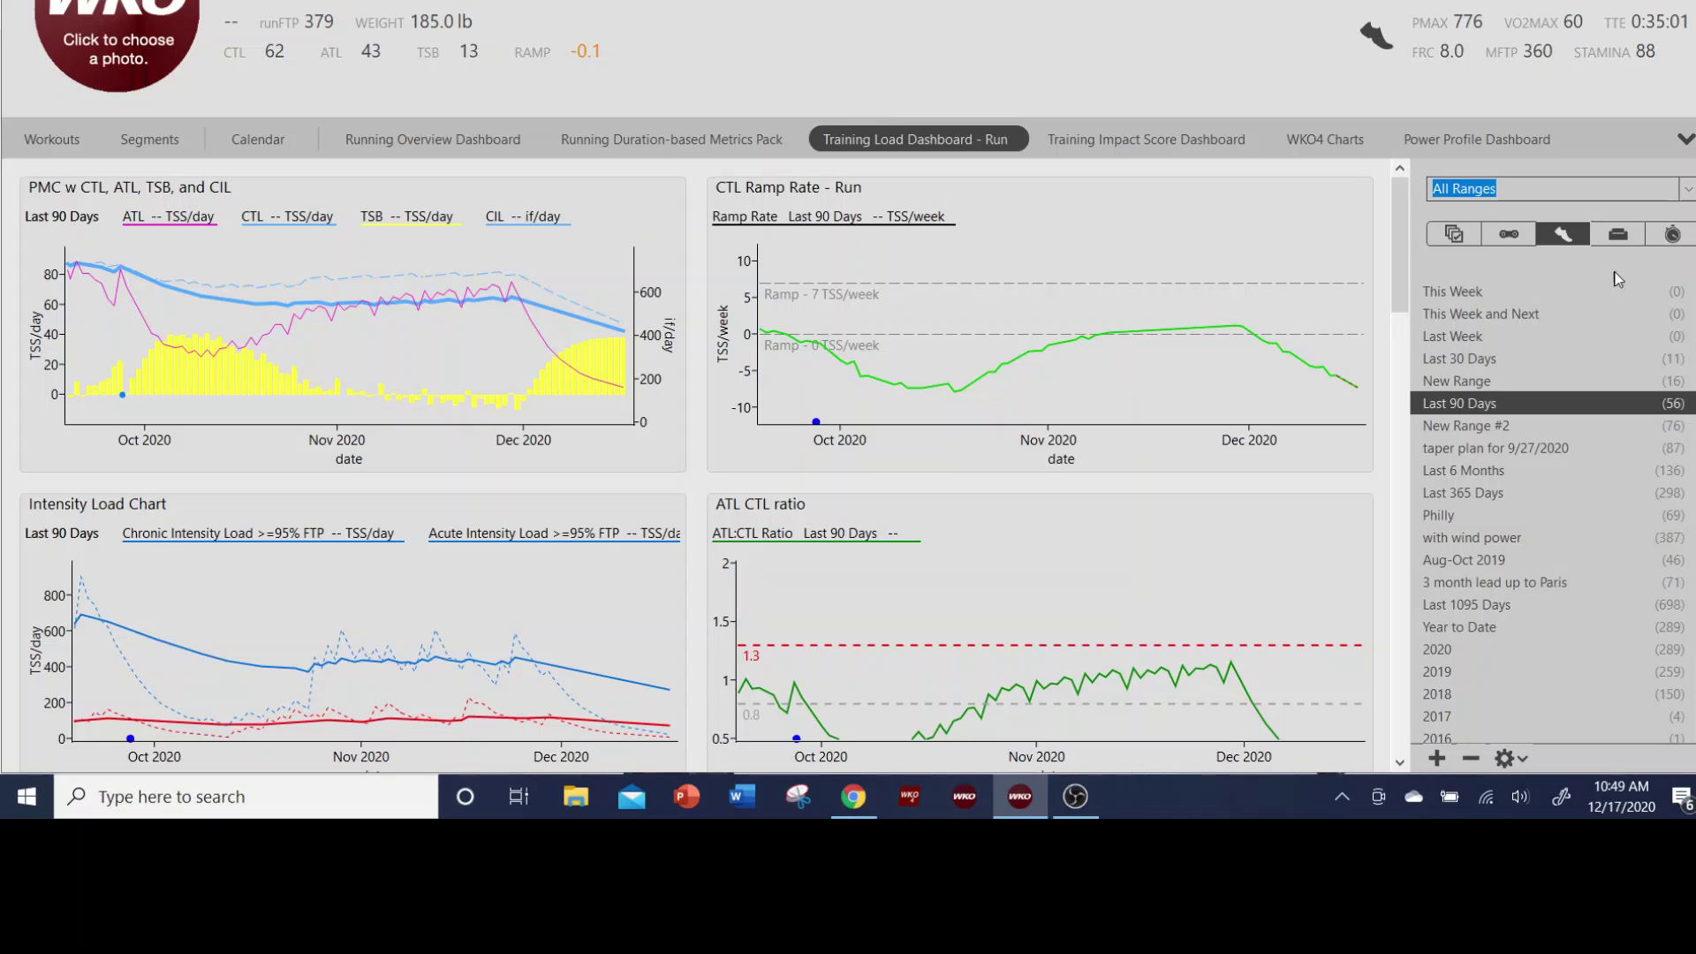
{"action": "left_click", "coordinate": [1555, 235]}
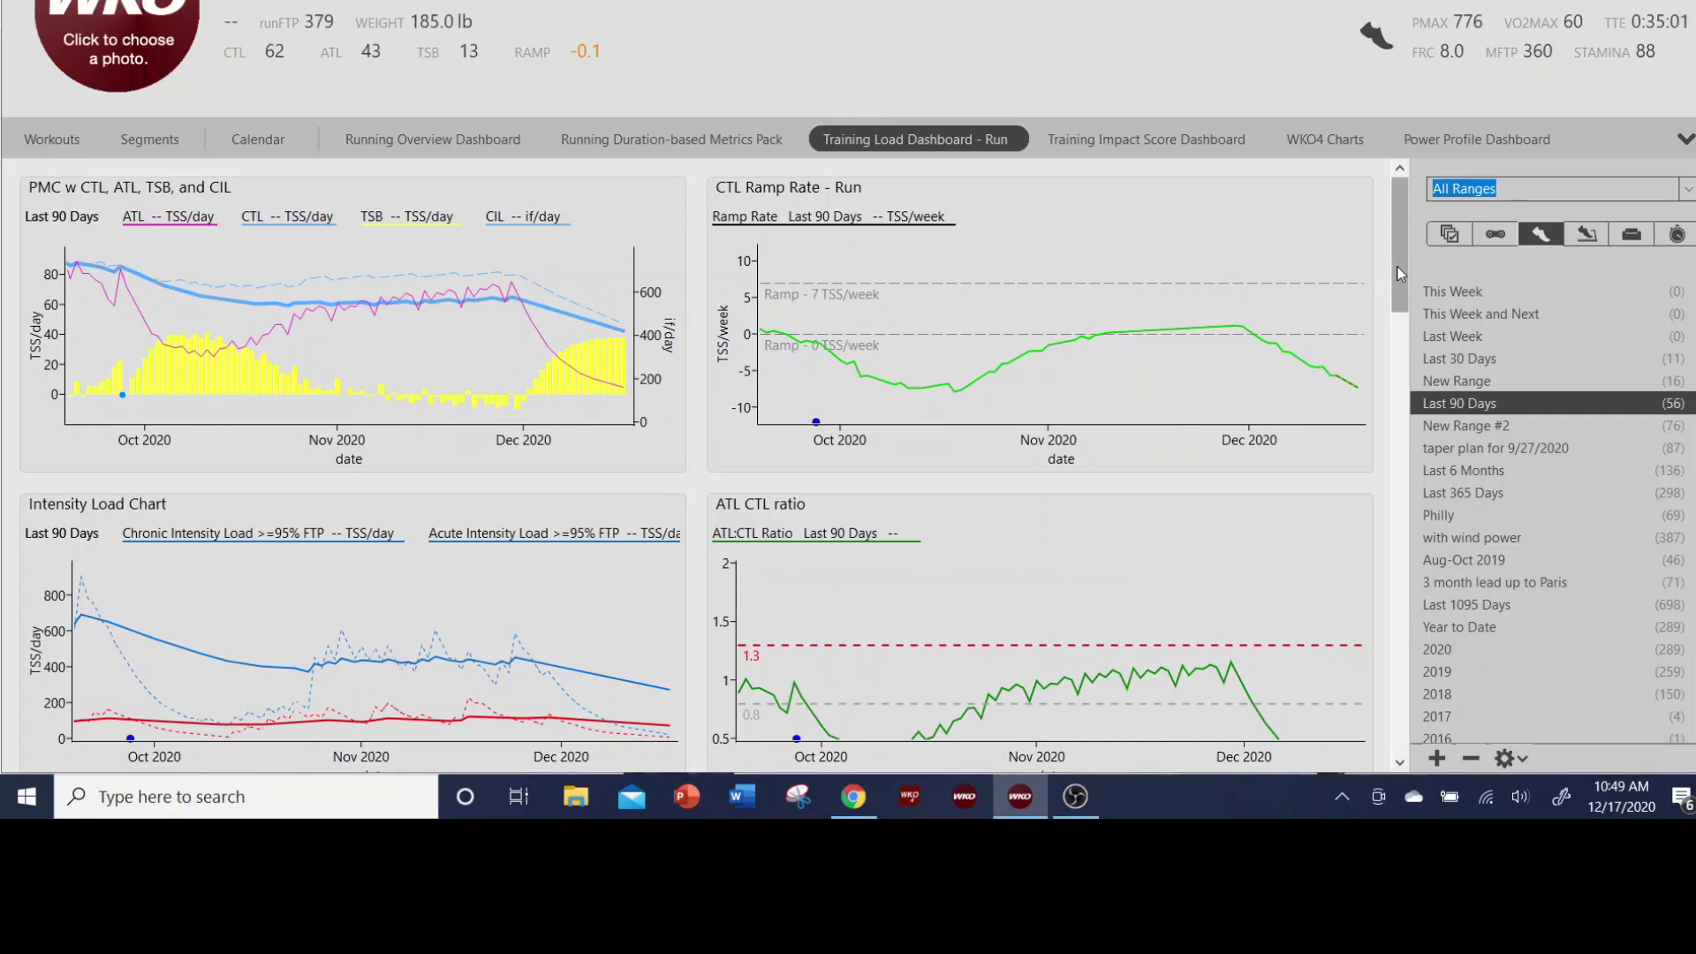
{"action": "left_click_drag", "start_coordinate": [1398, 274], "coordinate": [1399, 310]}
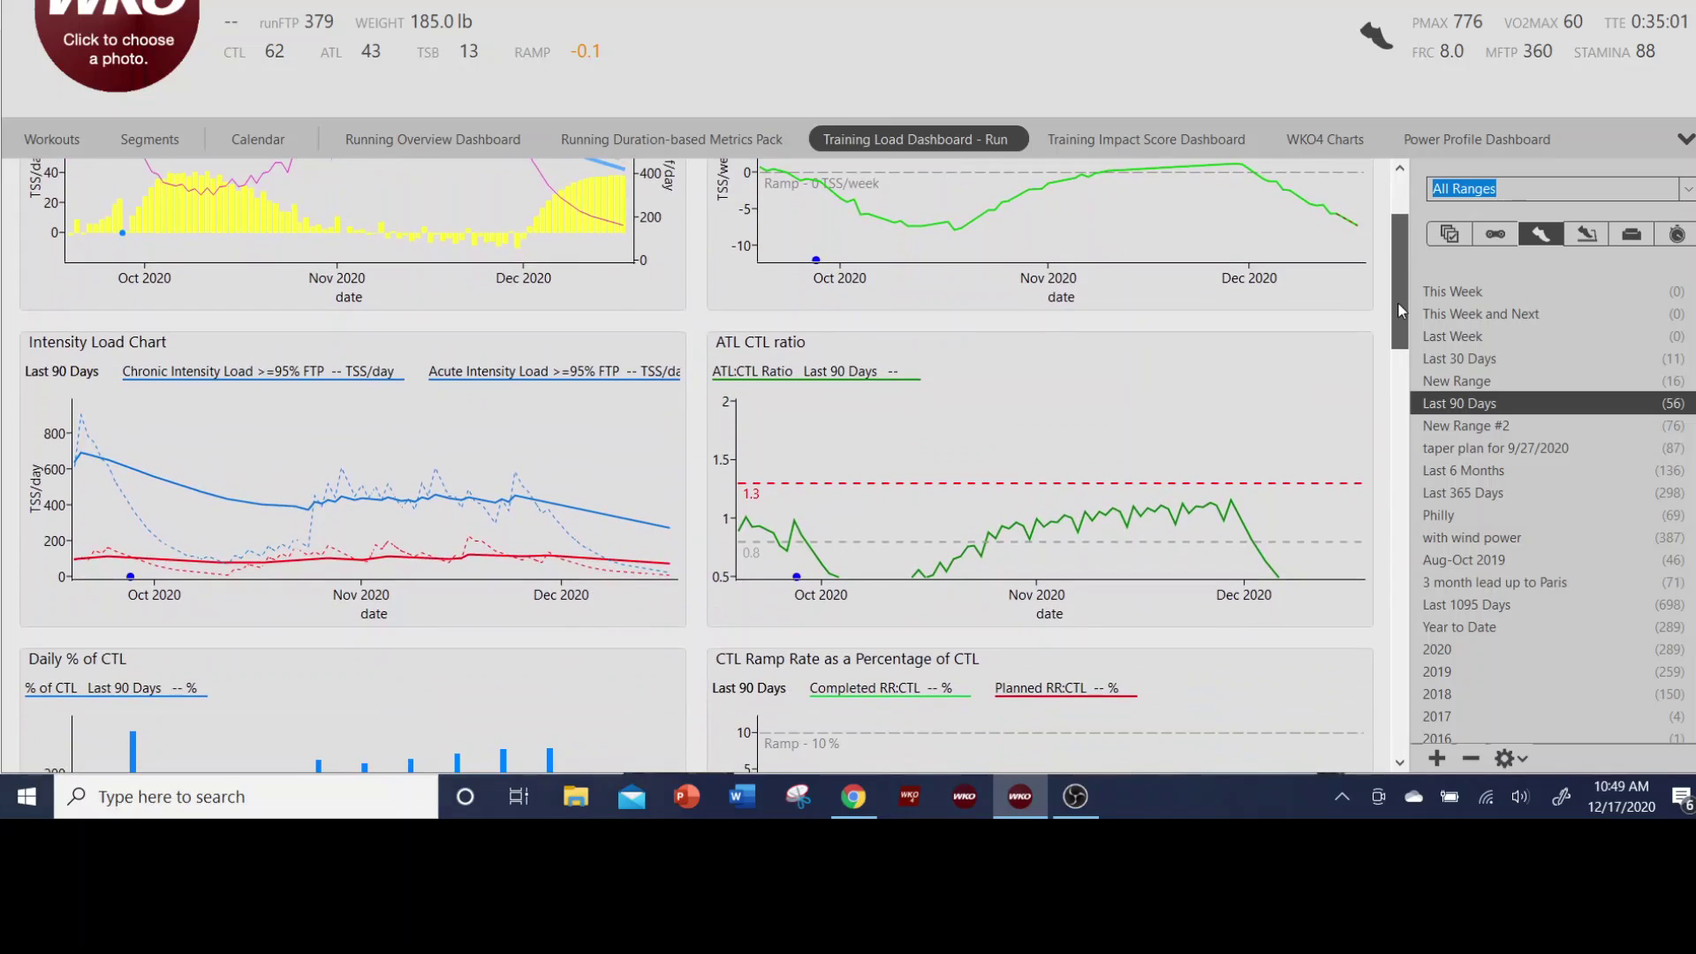
{"action": "left_click", "coordinate": [1562, 237]}
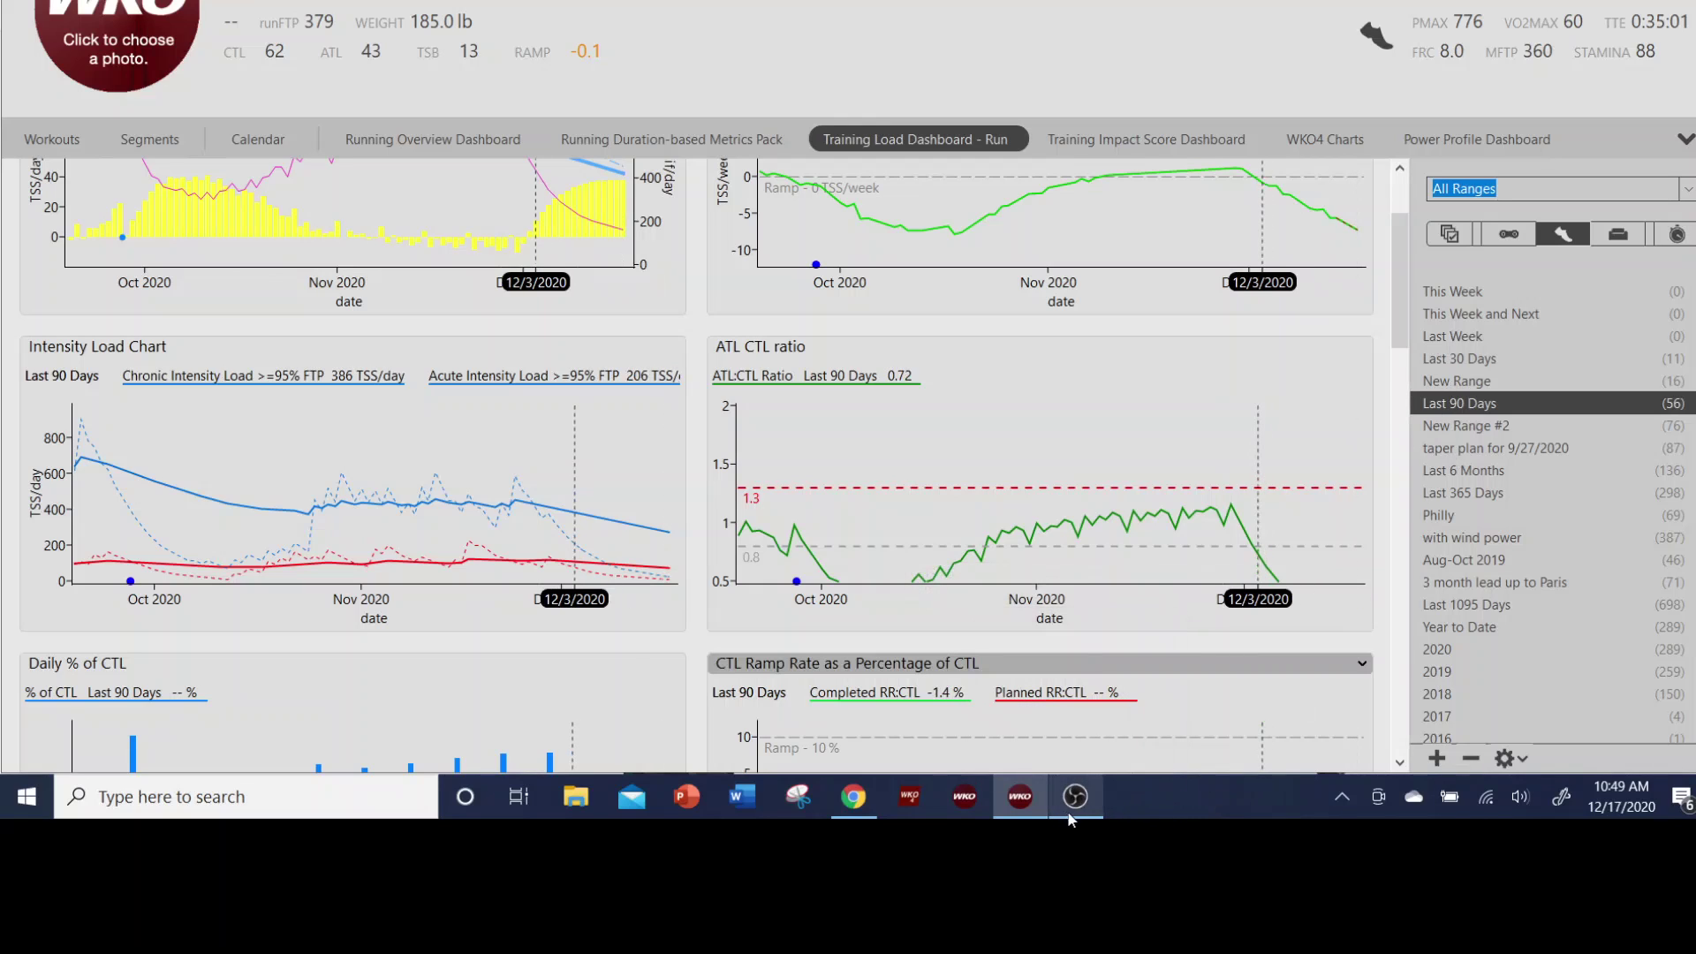
{"action": "mouse_move", "coordinate": [1083, 809]}
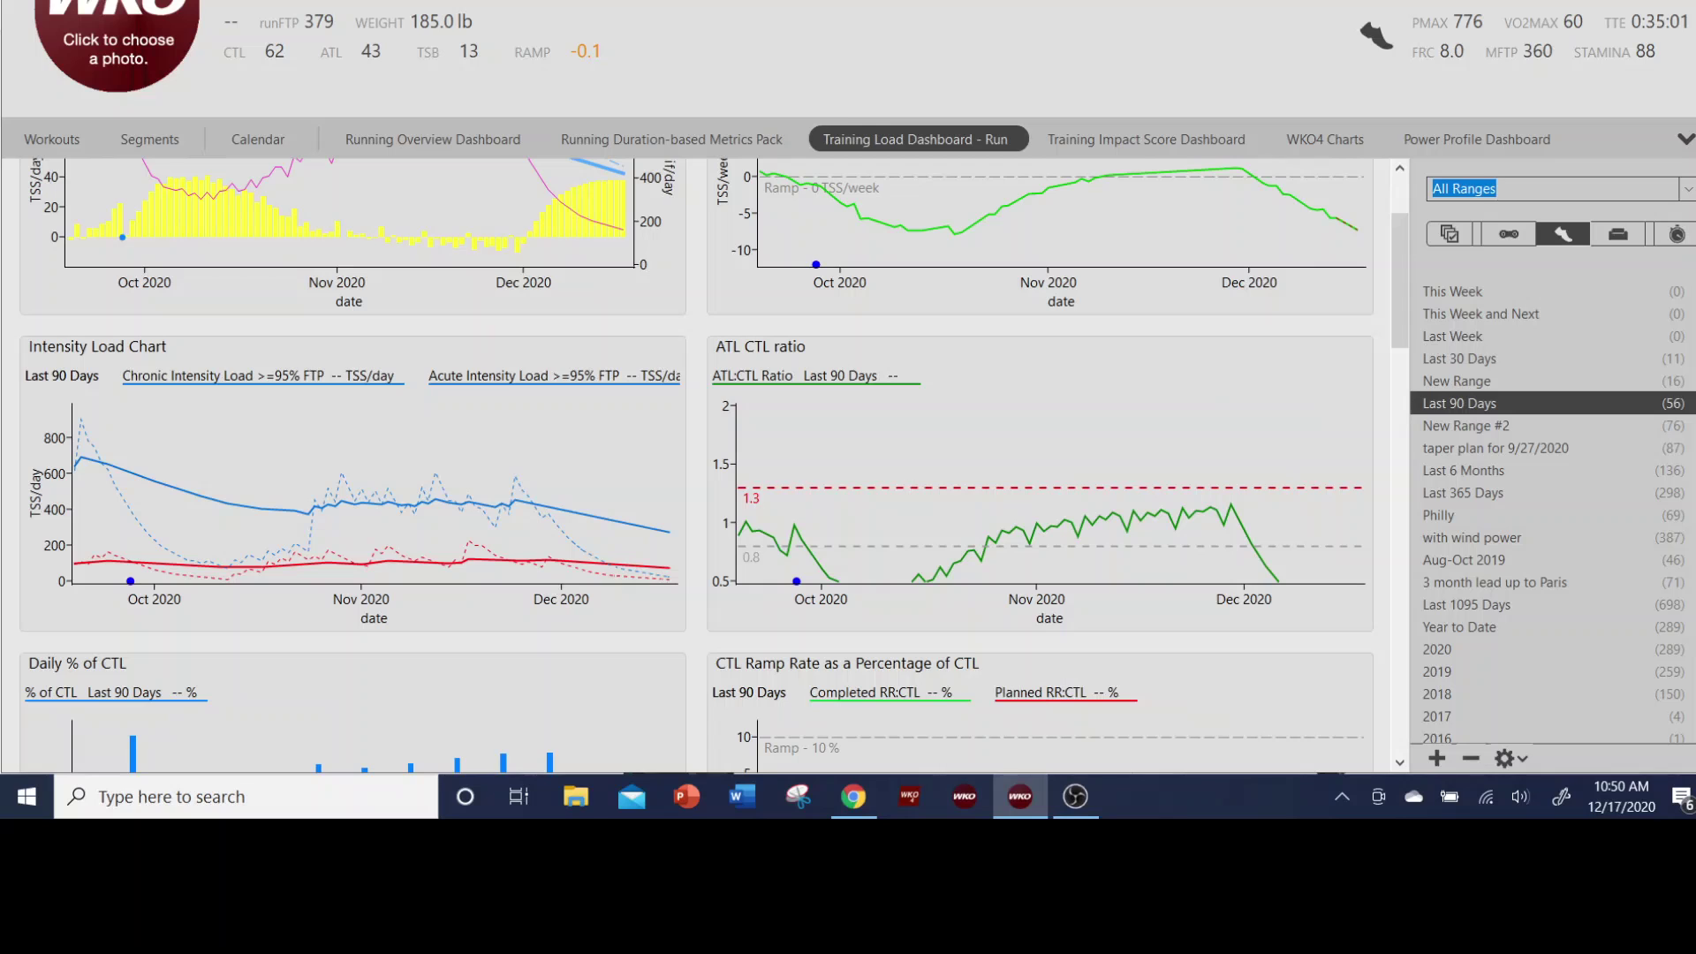
Alt-Tab to Chrome, close the Messenger chat window, and hide the browser with Super+D.
{"action": "key", "text": "alt+Tab"}
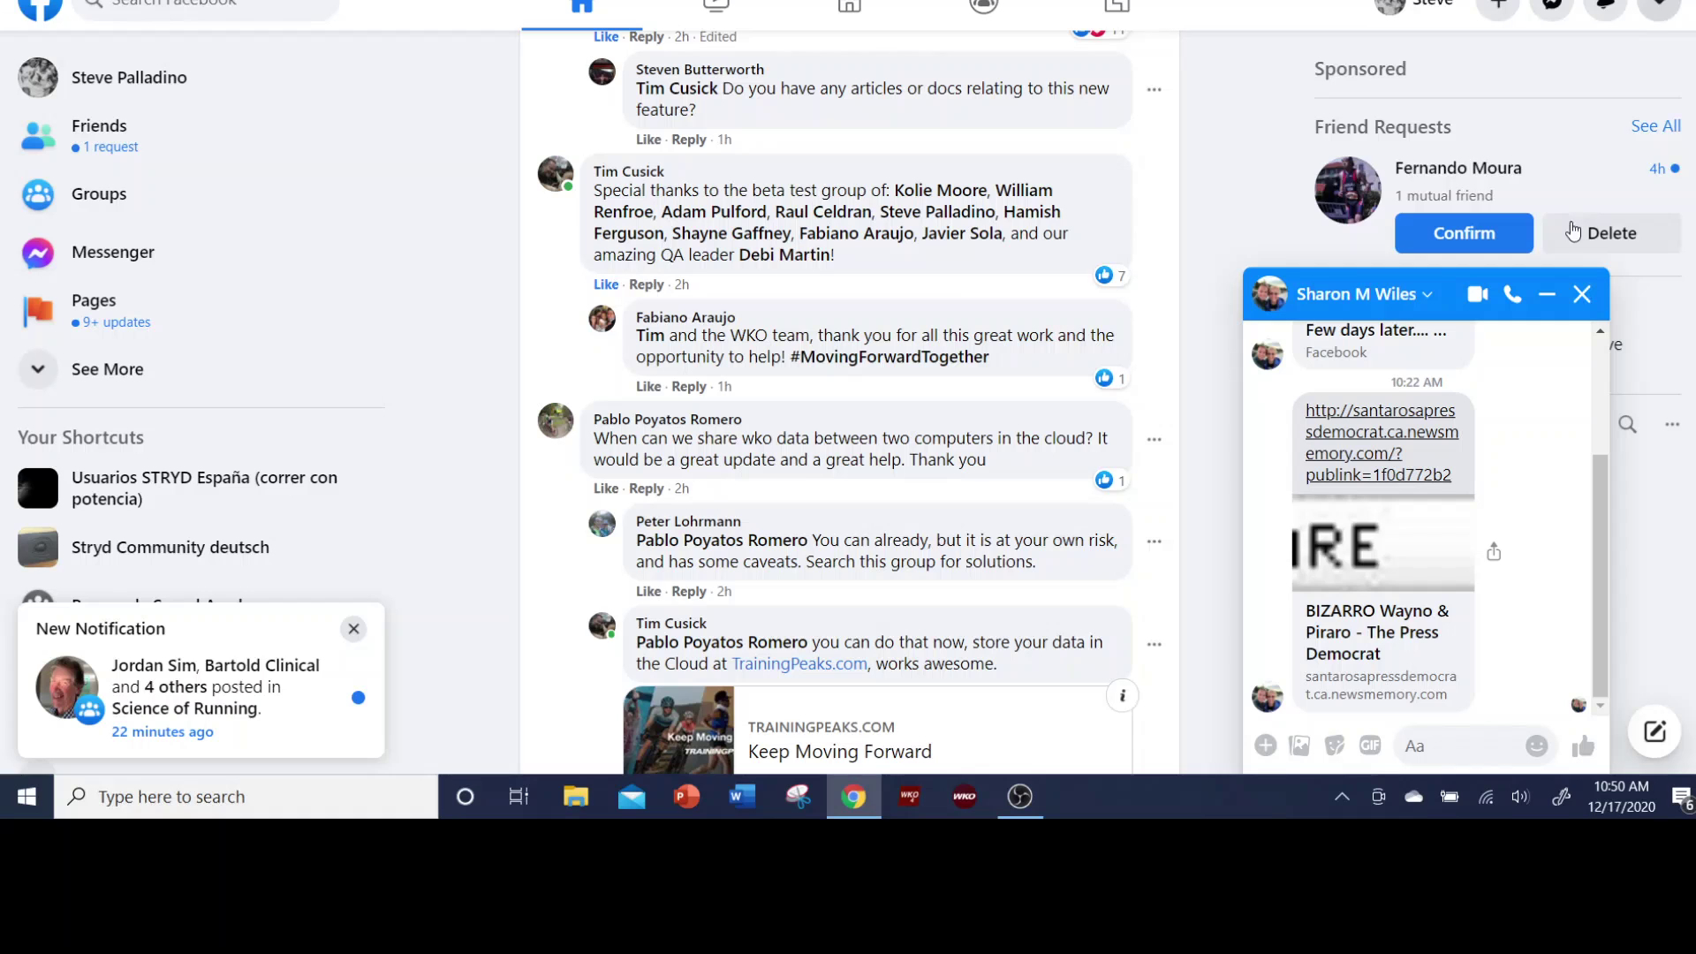
{"action": "left_click", "coordinate": [1581, 295]}
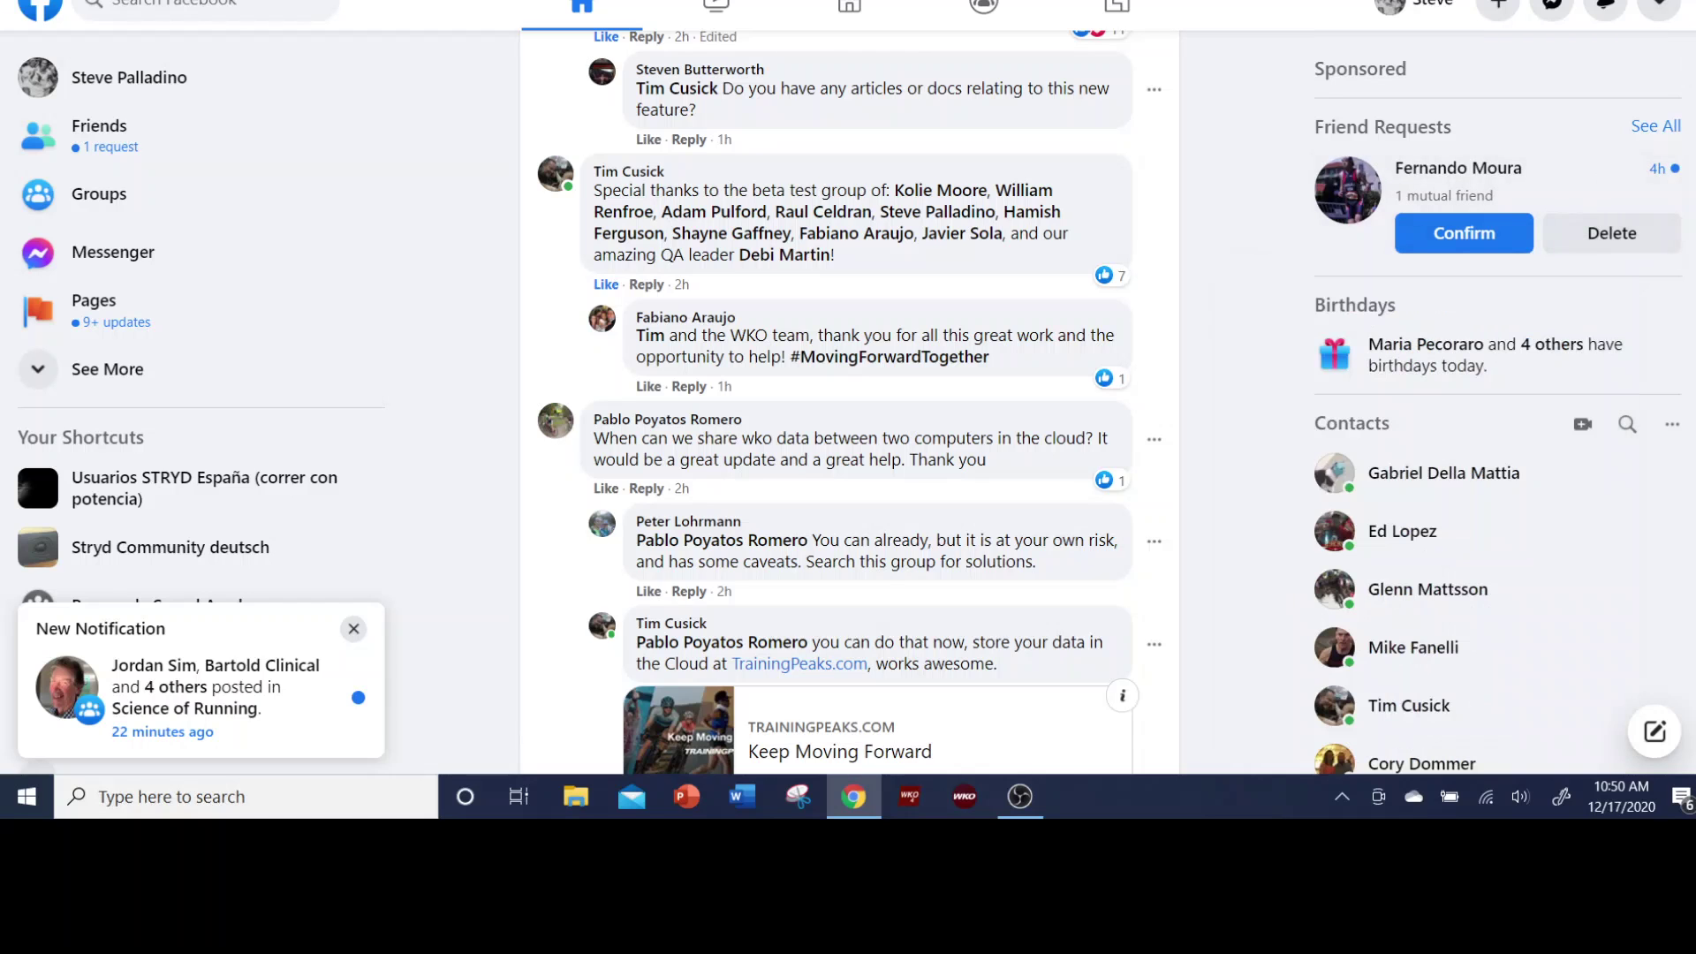
{"action": "key", "text": "super+d"}
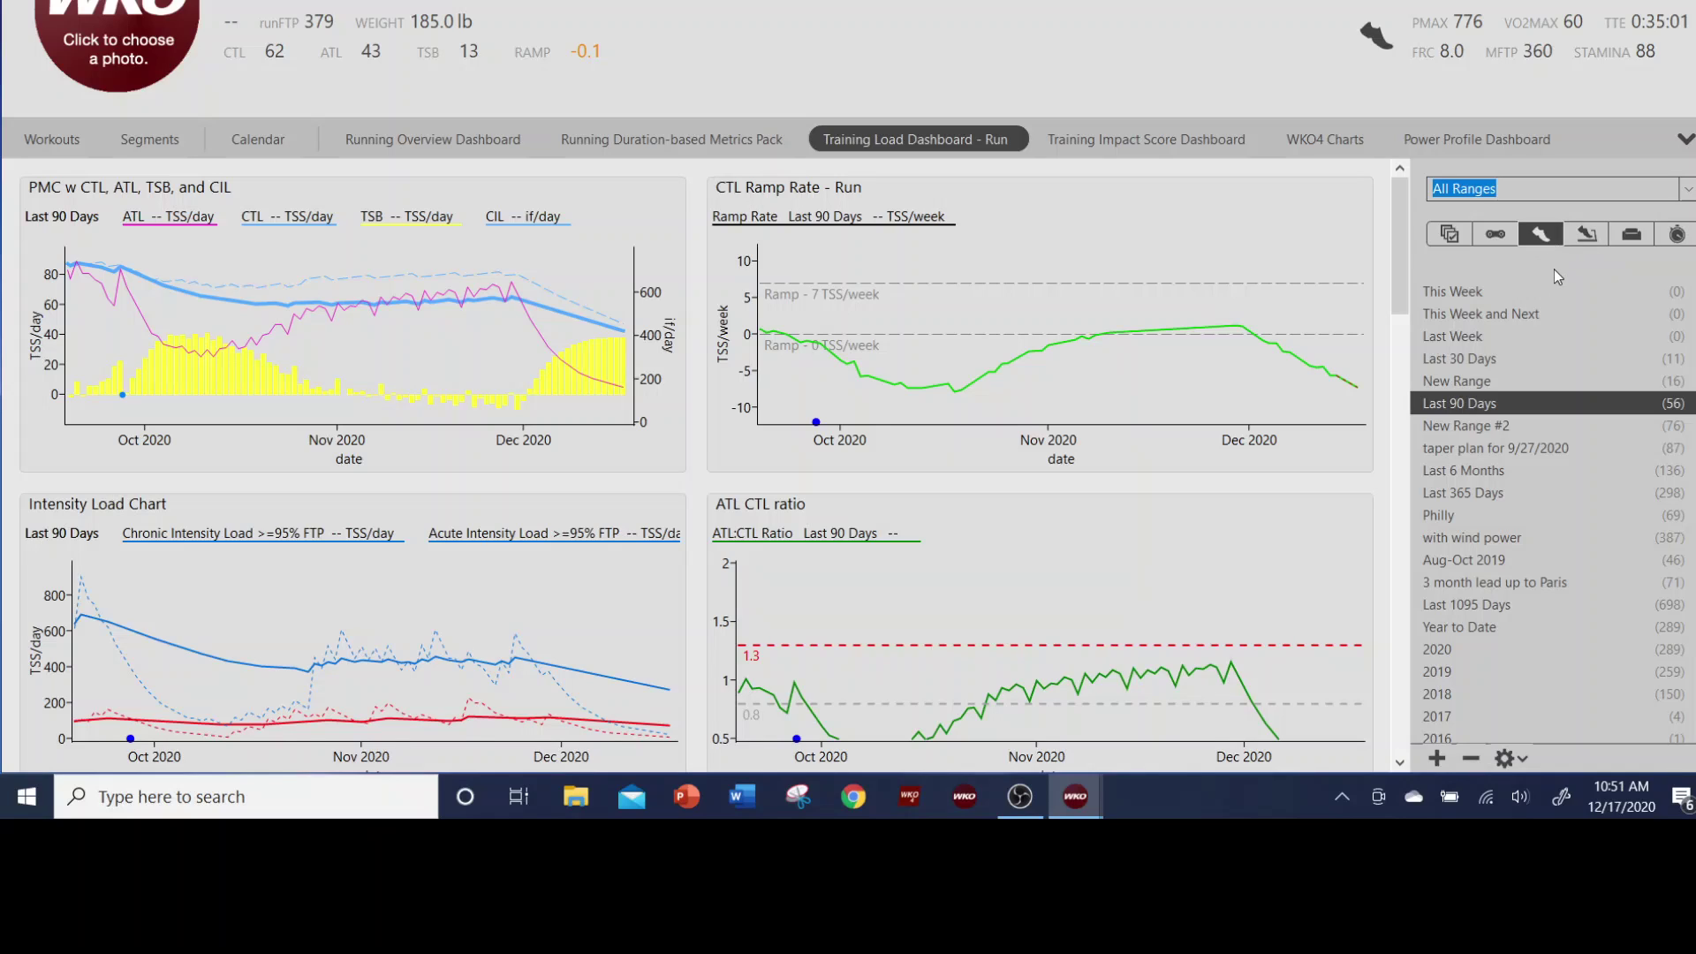
Enable the Indoor Run filter and disable Run so charts show 11 indoor workouts.
{"action": "left_click", "coordinate": [1589, 237]}
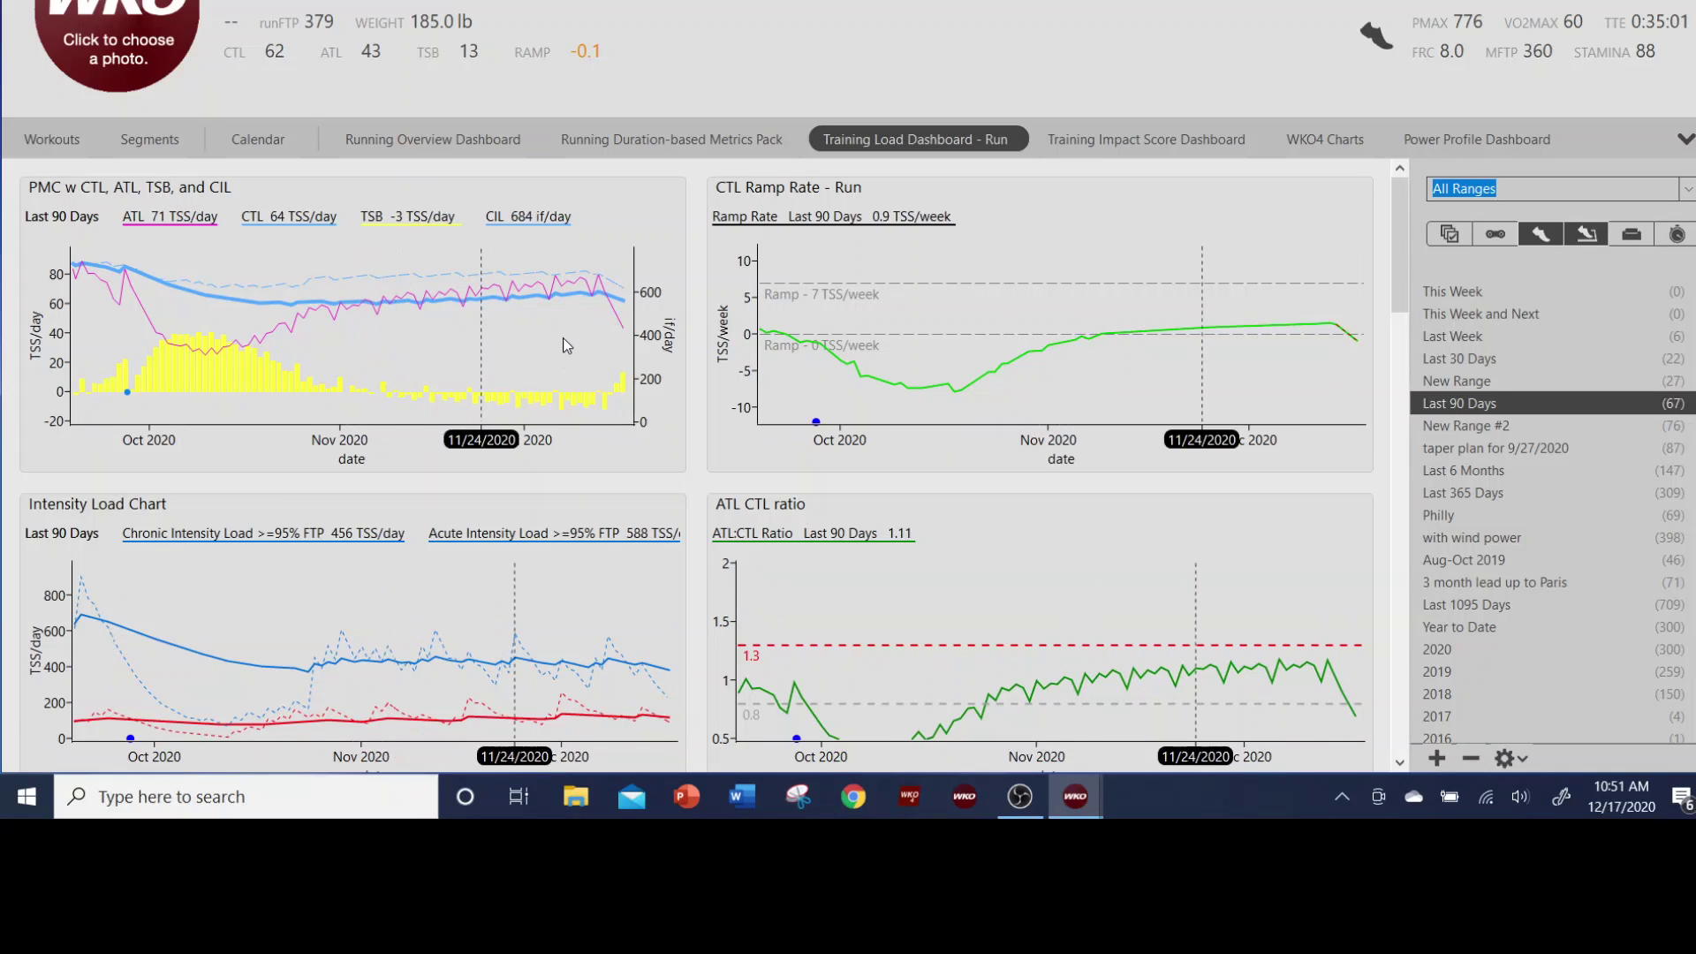
{"action": "scroll", "coordinate": [618, 354], "scroll_direction": "down", "scroll_amount": 2}
{"action": "scroll", "coordinate": [781, 374], "scroll_direction": "down", "scroll_amount": 6}
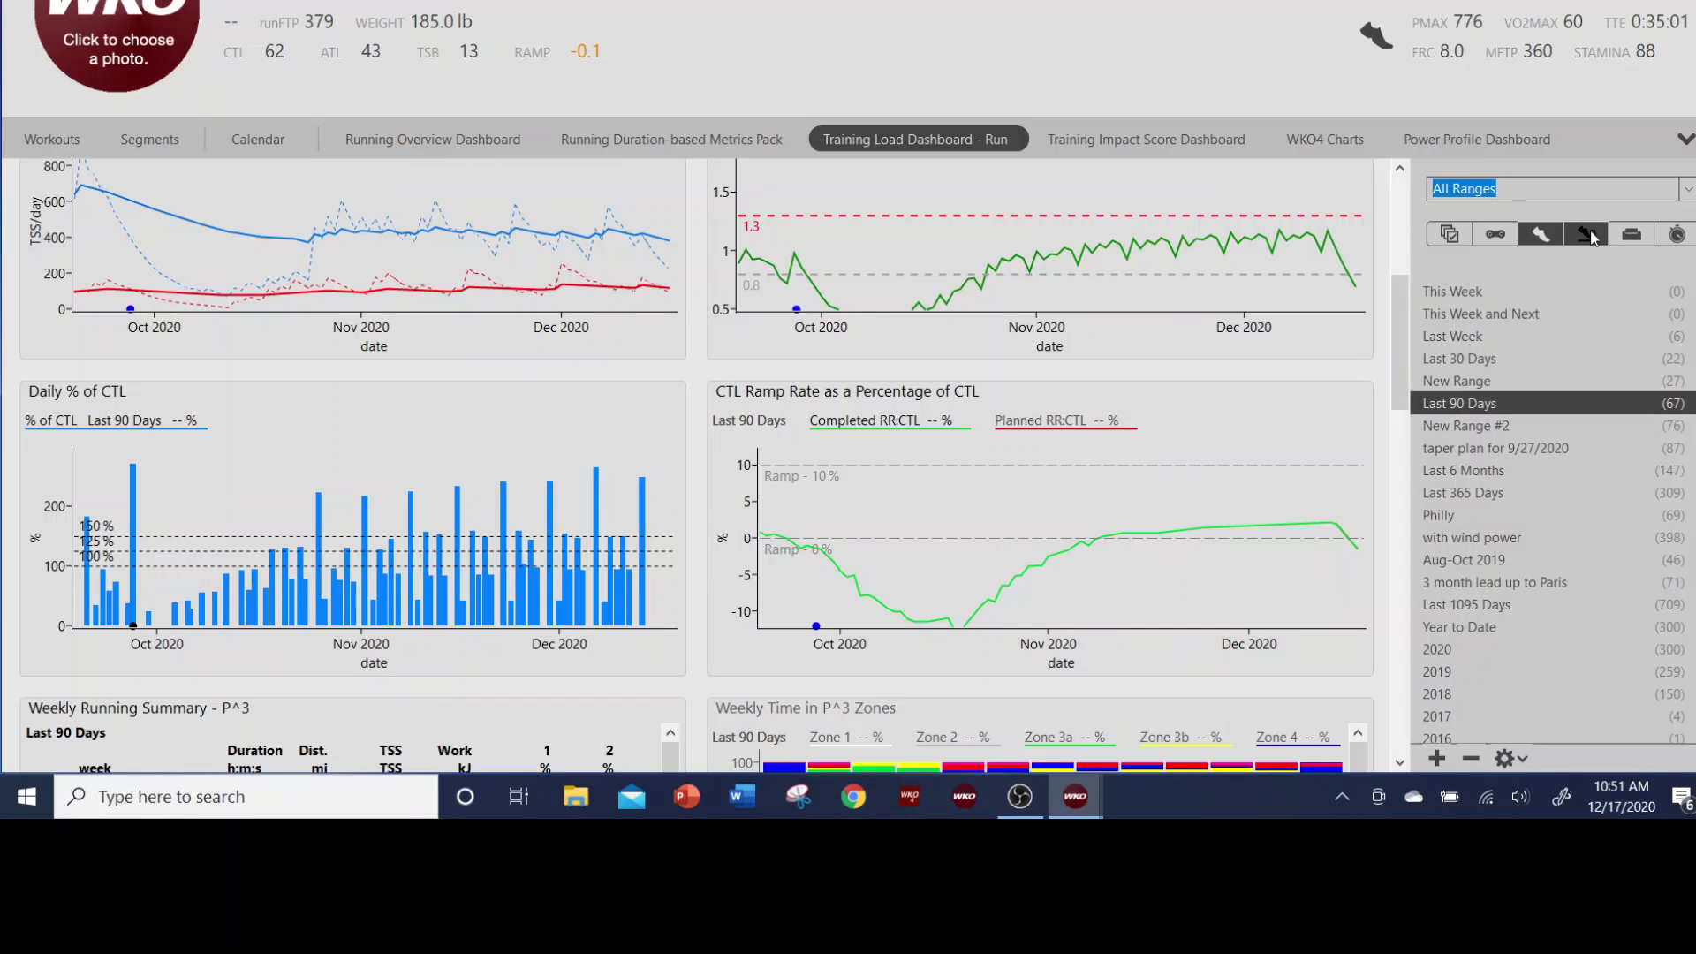
{"action": "left_click", "coordinate": [1542, 237]}
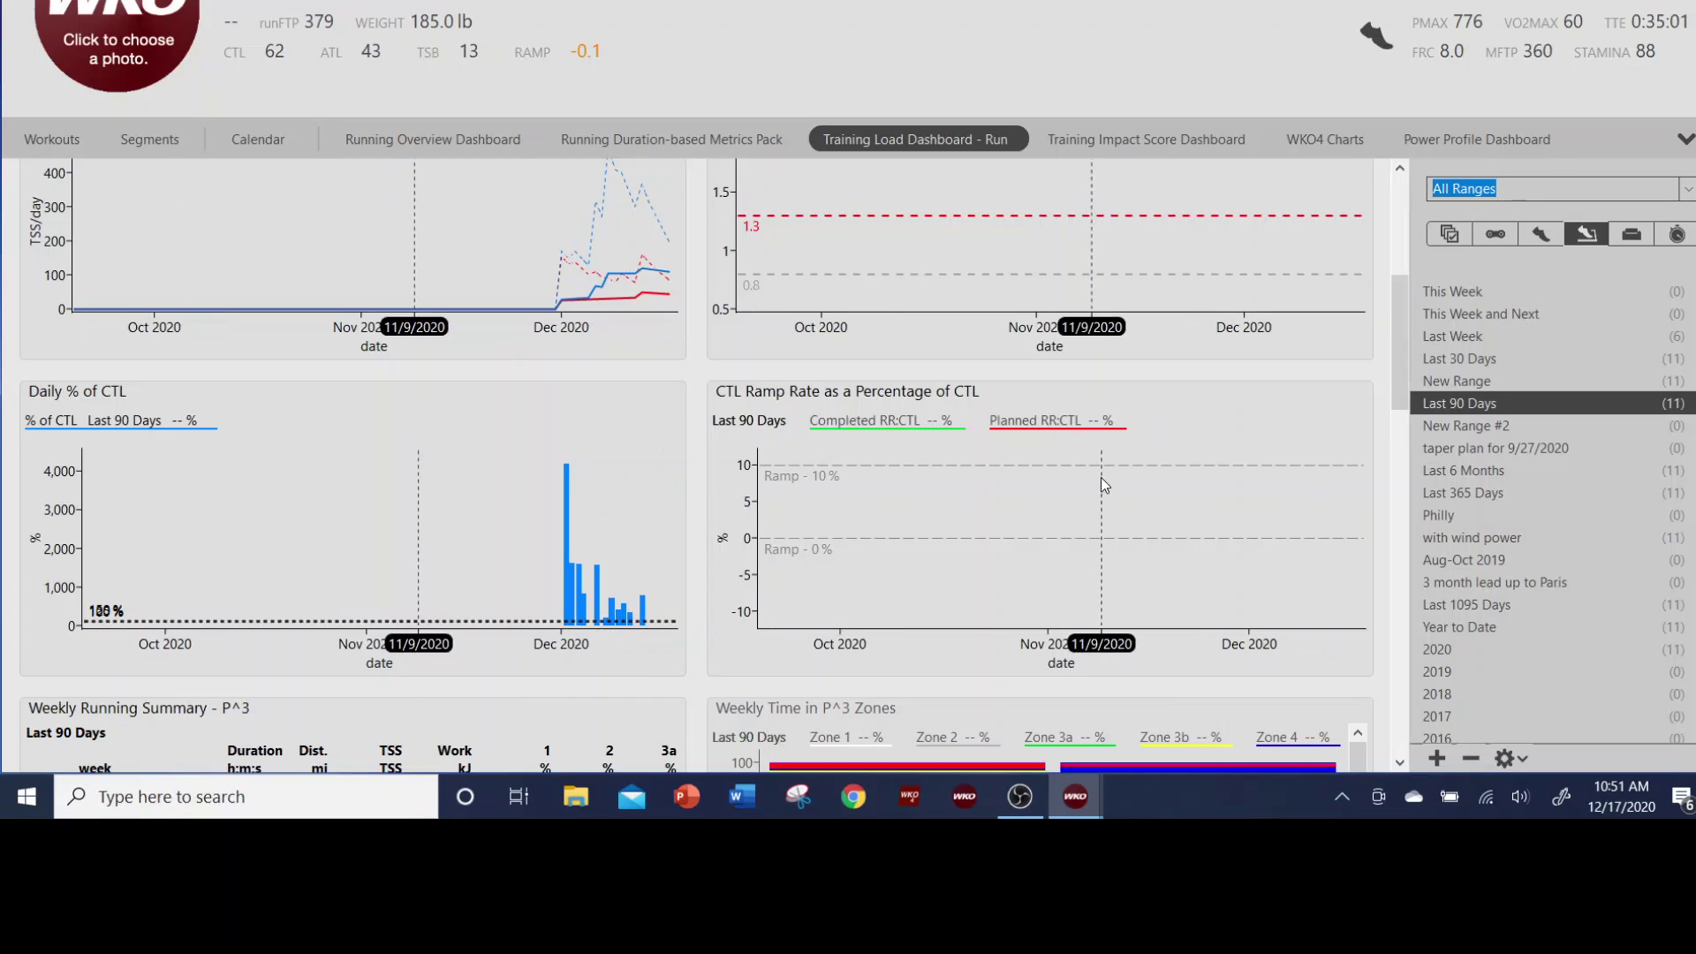
{"action": "scroll", "coordinate": [1100, 477], "scroll_direction": "up", "scroll_amount": 1}
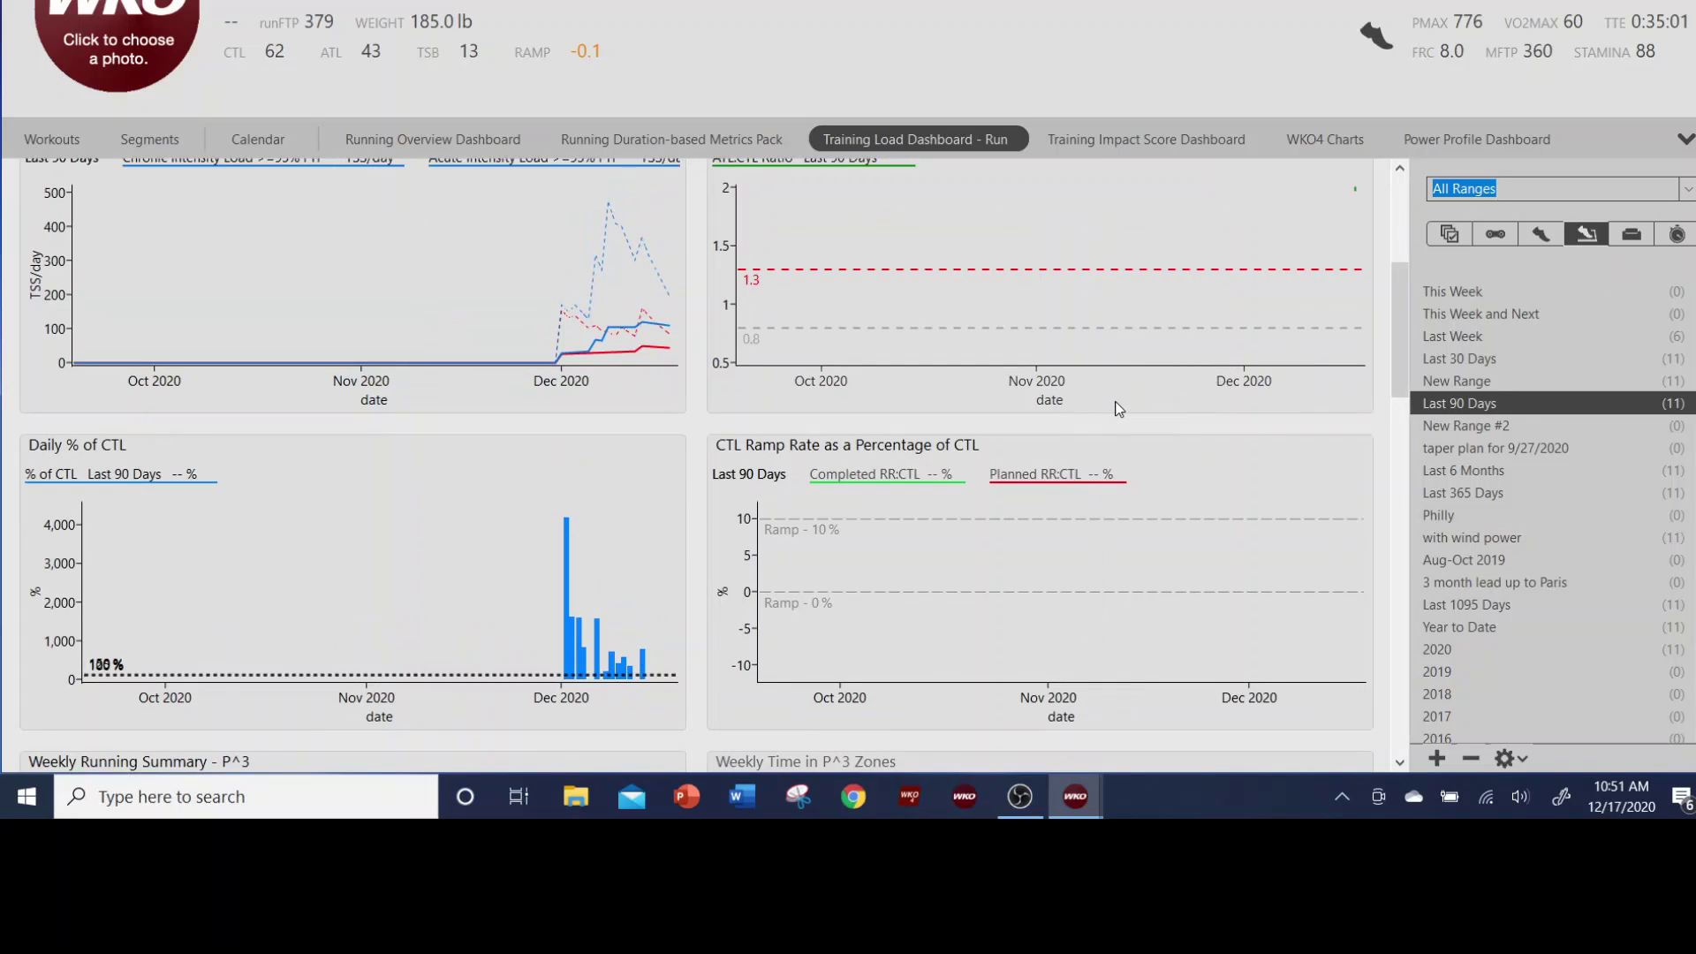
{"action": "scroll", "coordinate": [1060, 406], "scroll_direction": "up", "scroll_amount": 2}
{"action": "scroll", "coordinate": [654, 413], "scroll_direction": "up", "scroll_amount": 5}
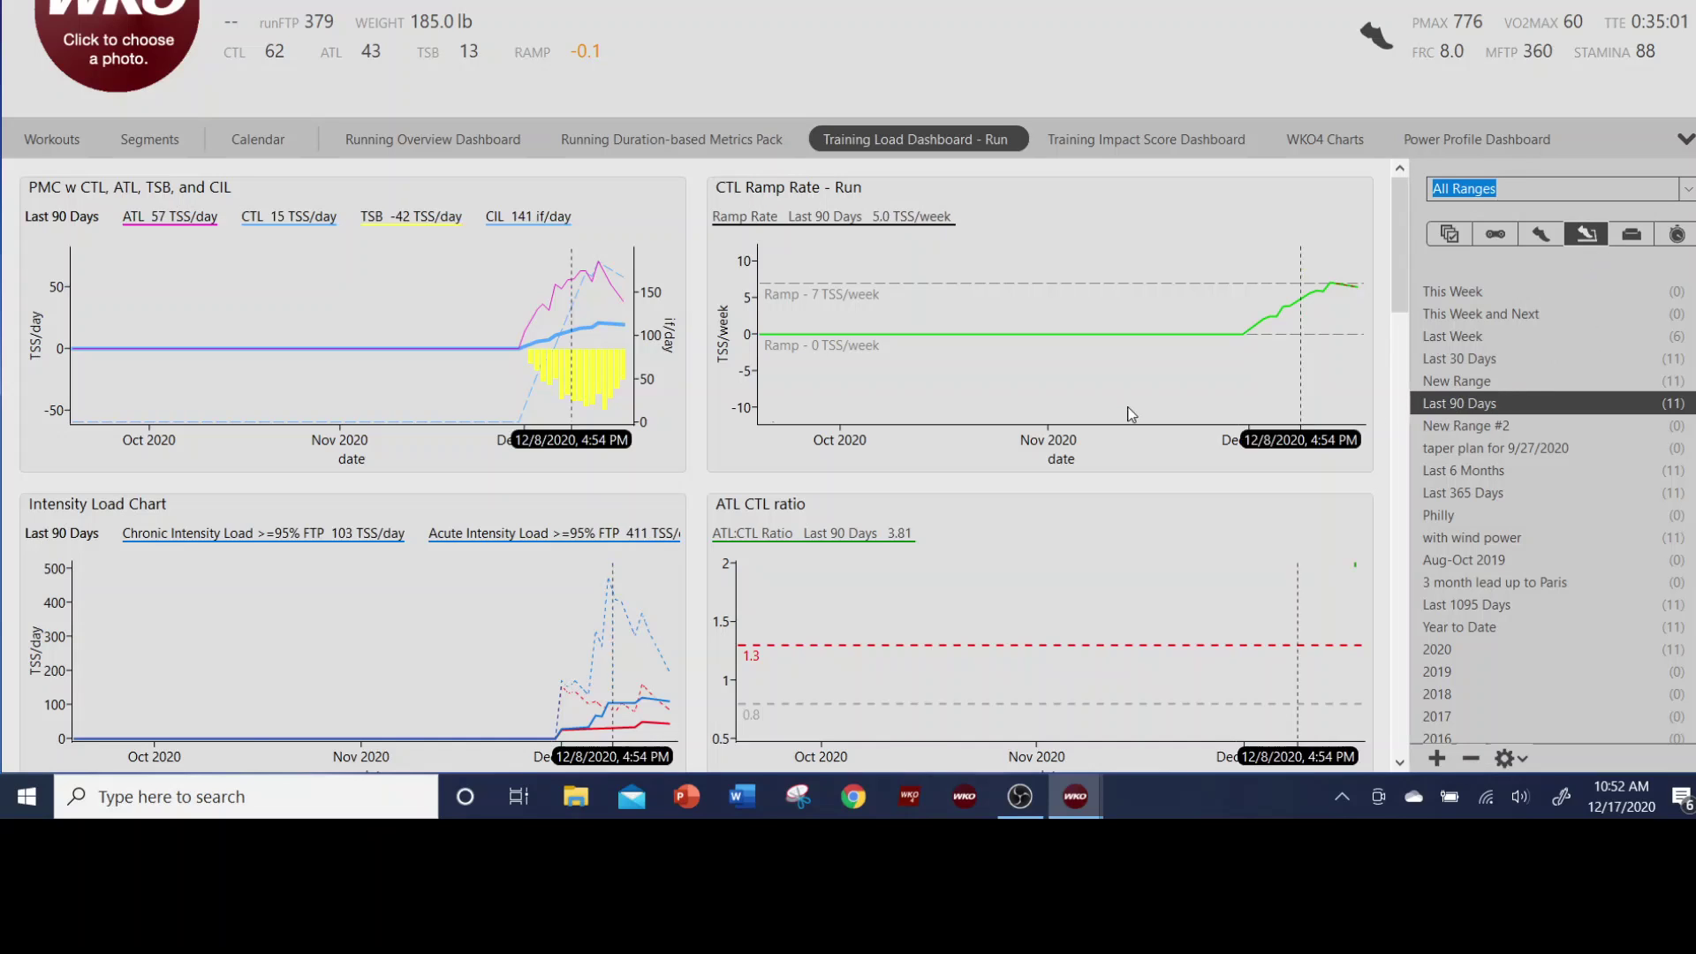
On the Running Duration-based Metrics Pack, leave only the Run filter on, charting 56 workouts.
{"action": "left_click", "coordinate": [620, 140]}
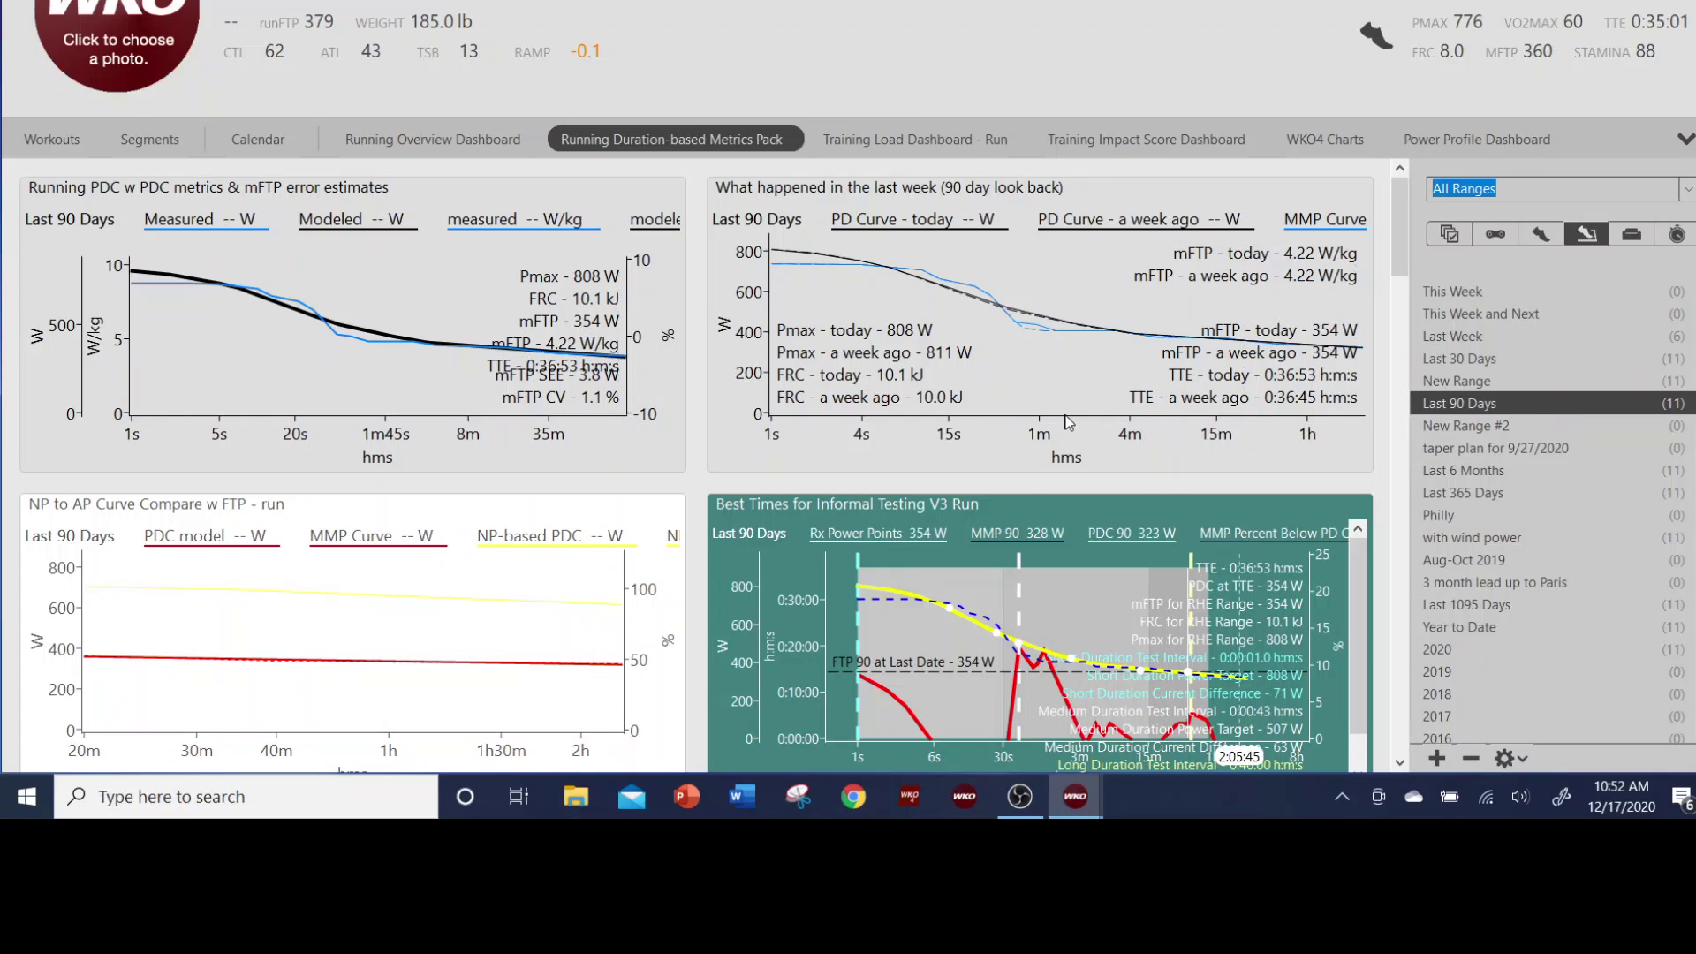
{"action": "left_click", "coordinate": [1542, 237]}
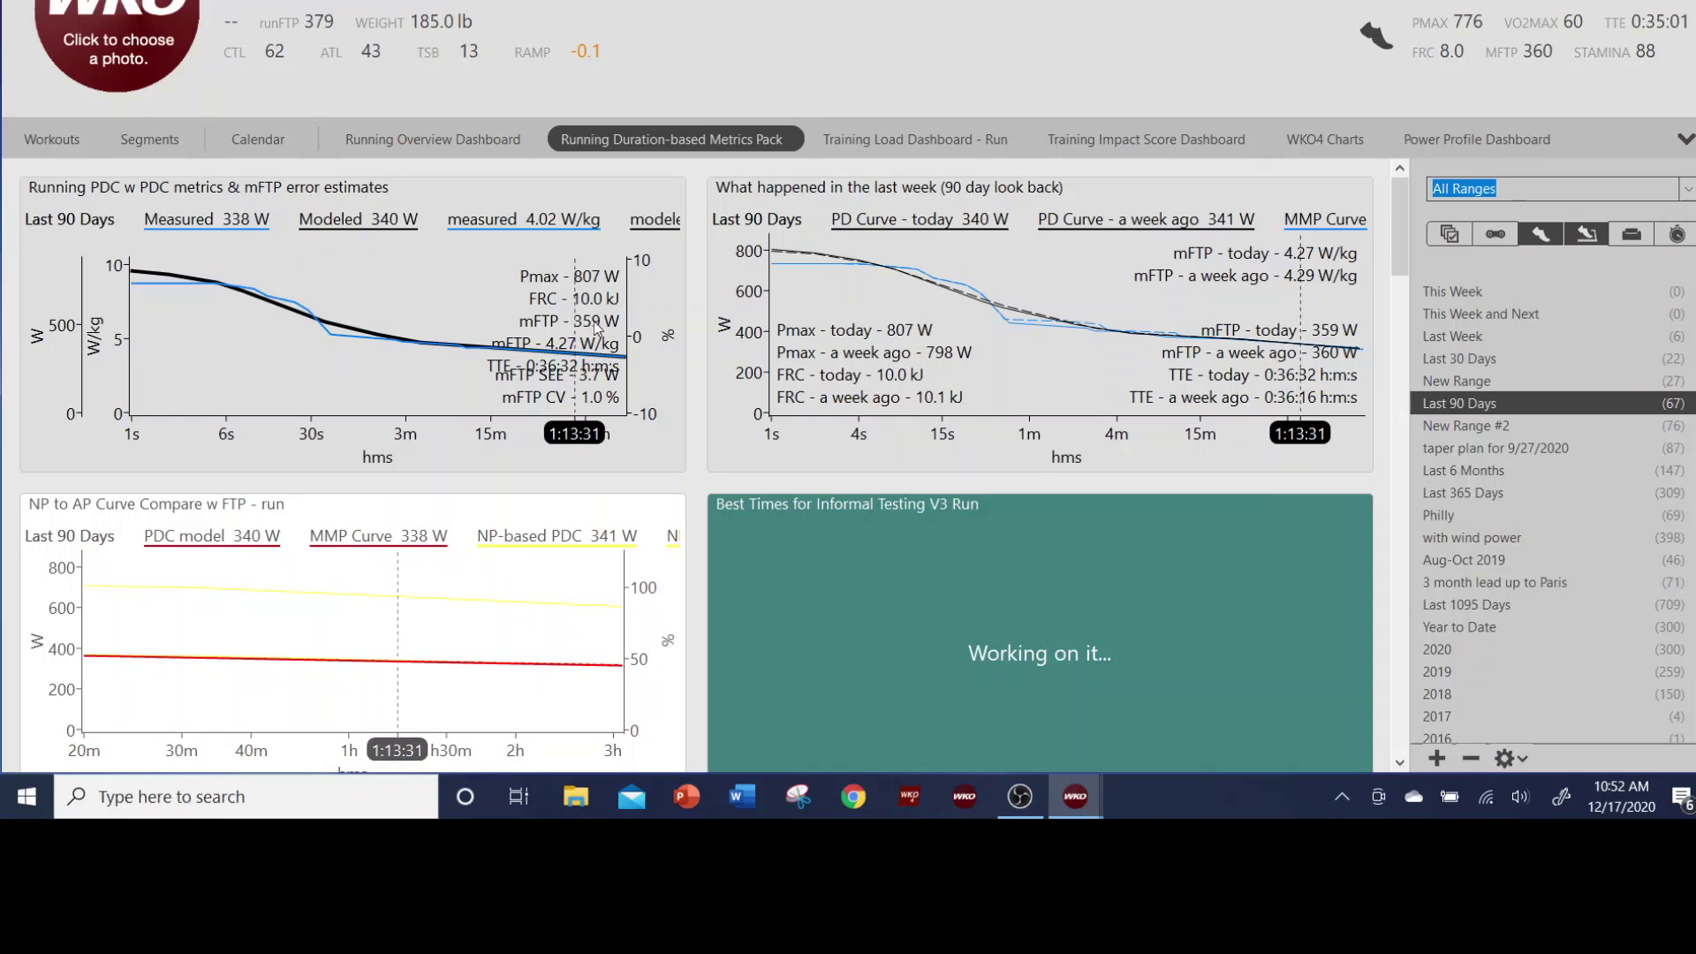
{"action": "left_click", "coordinate": [1544, 236]}
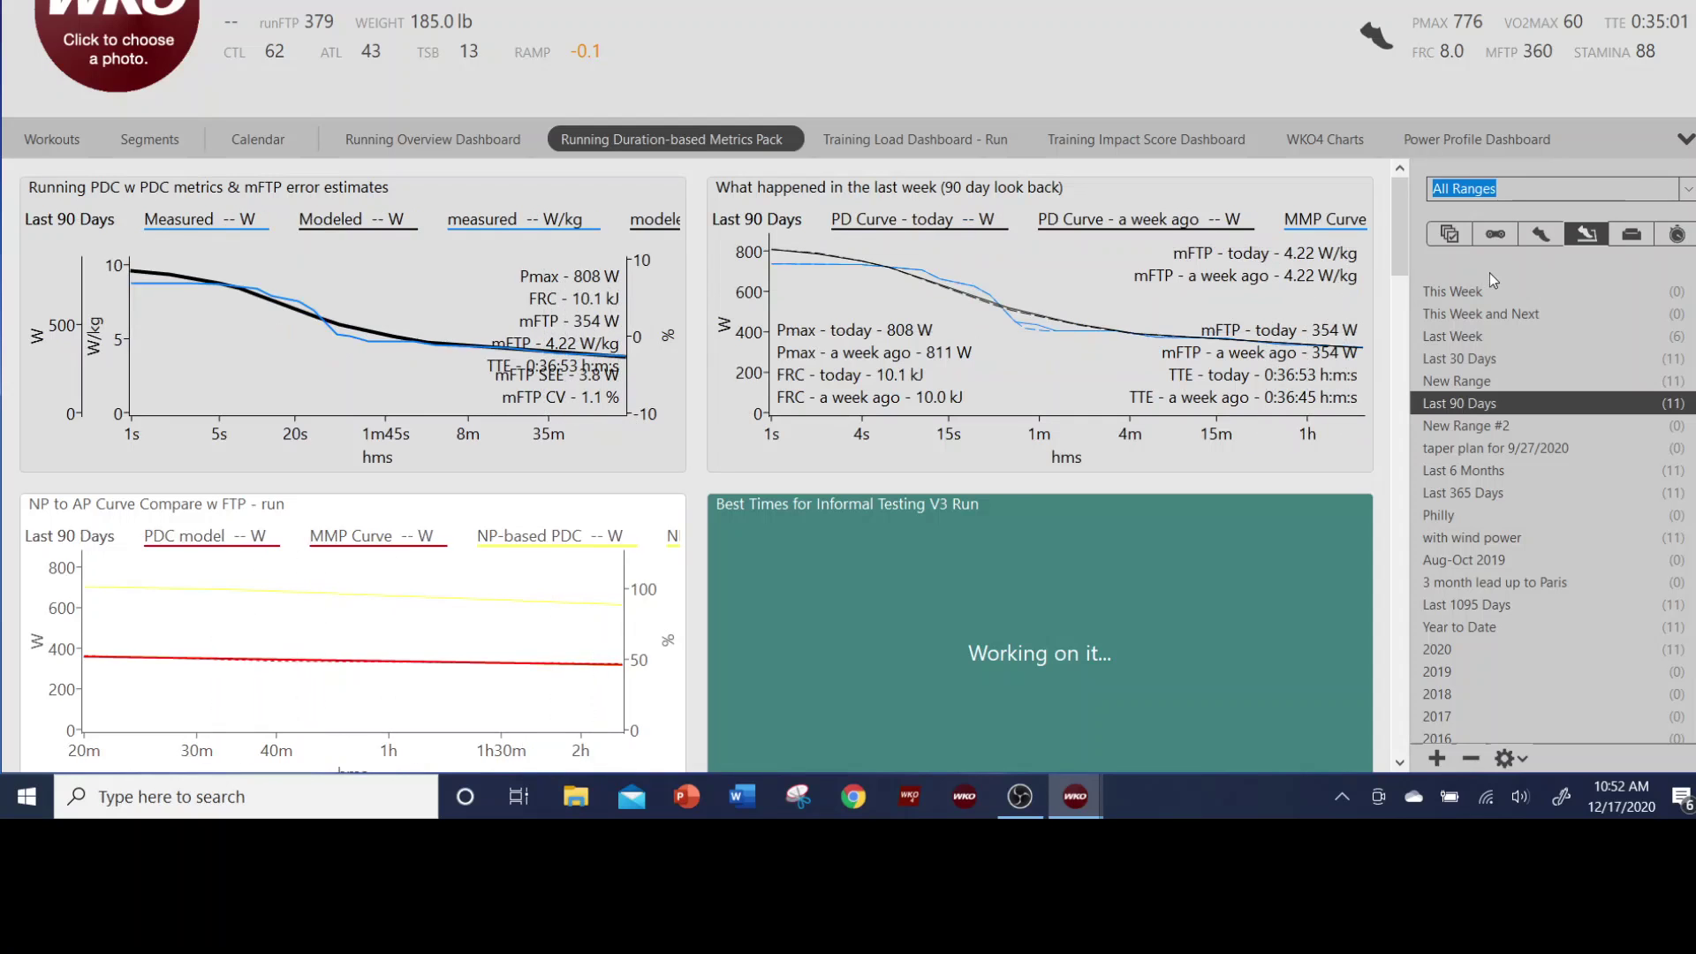
{"action": "left_click", "coordinate": [1542, 235]}
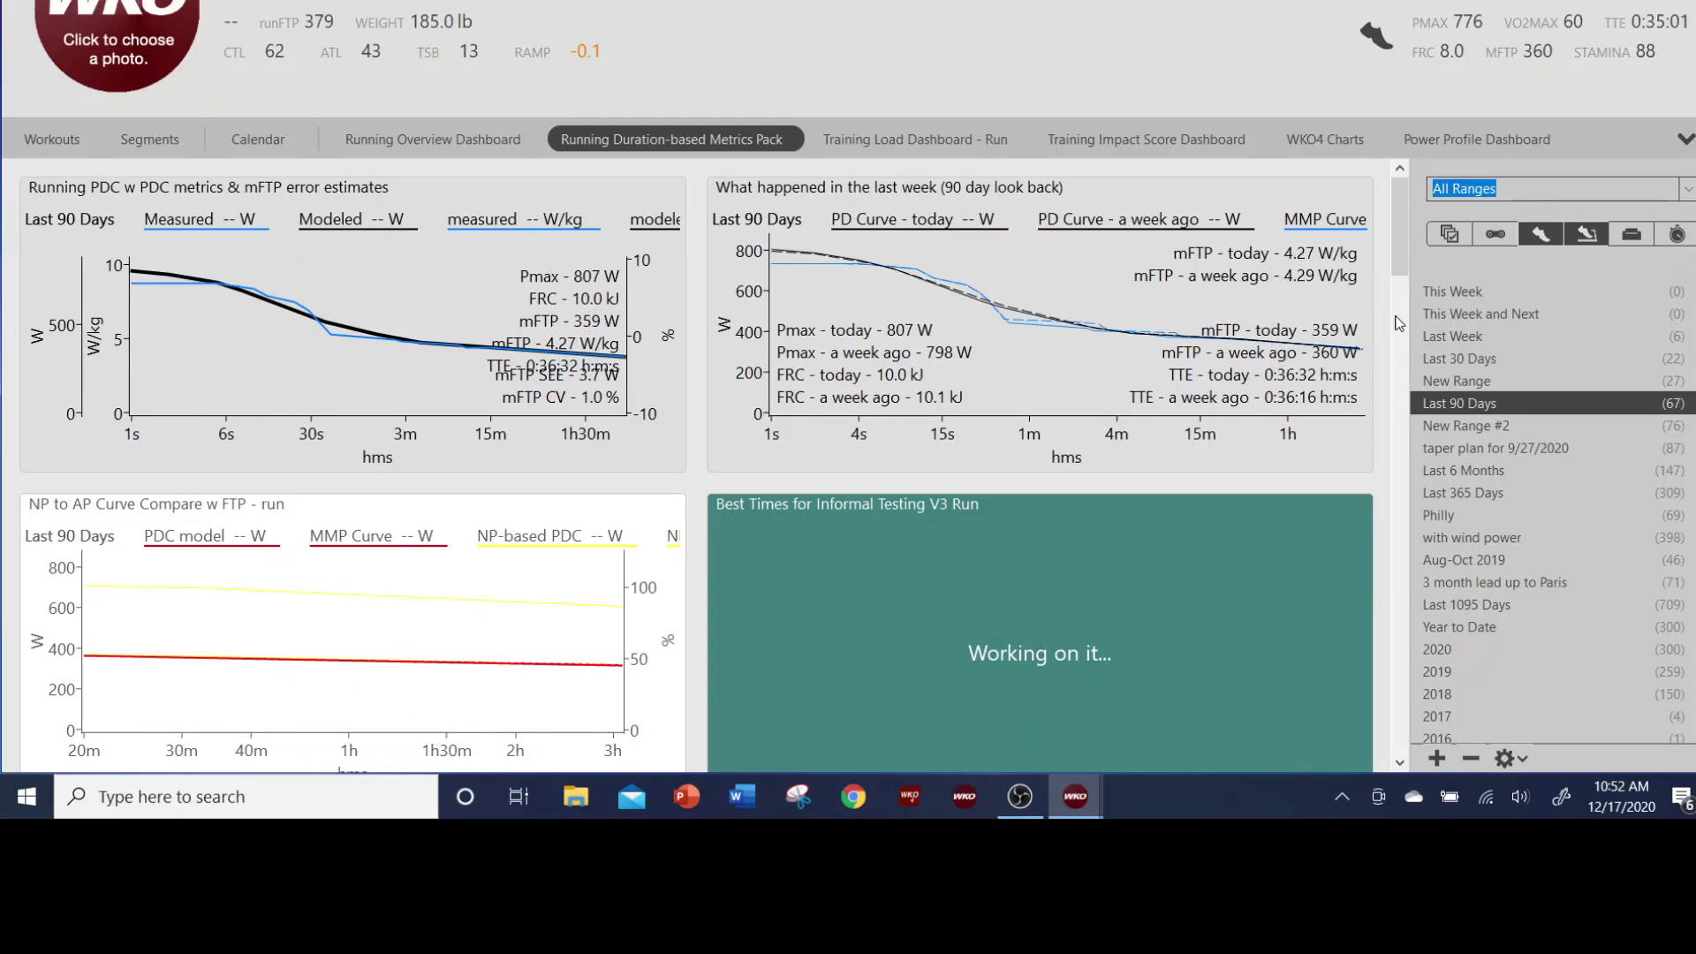
{"action": "left_click", "coordinate": [1588, 235]}
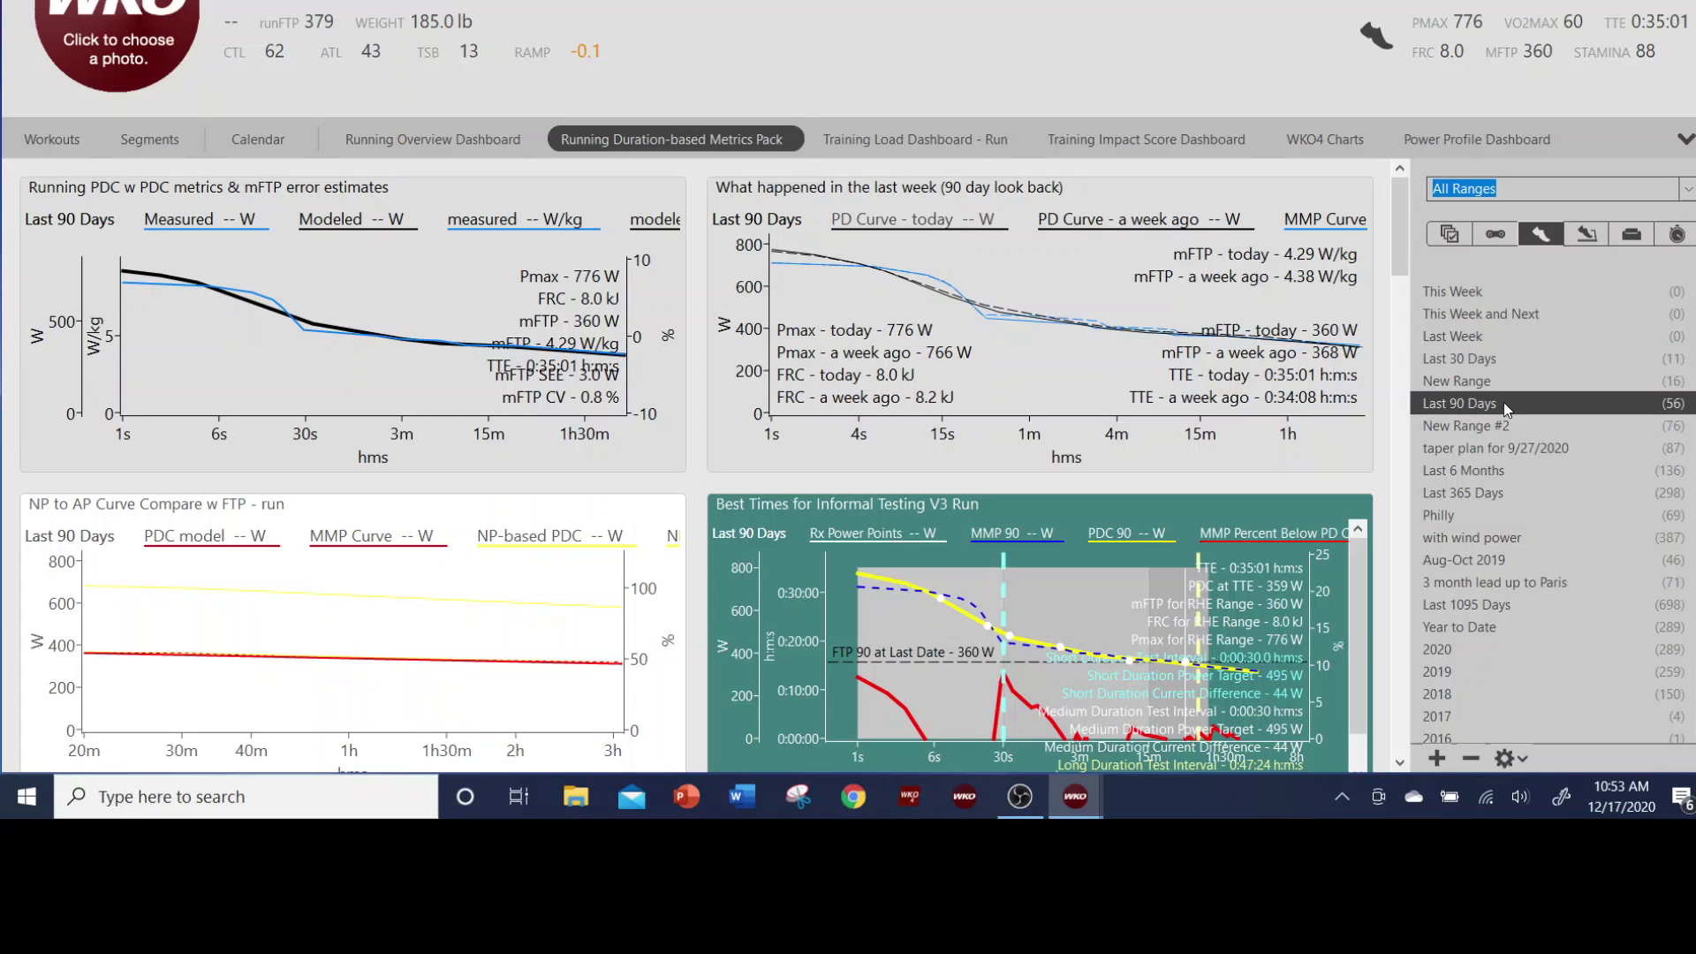
In the Workouts view, confirm the December 1 workout is typed Indoor Run without changing it.
{"action": "left_click", "coordinate": [42, 140]}
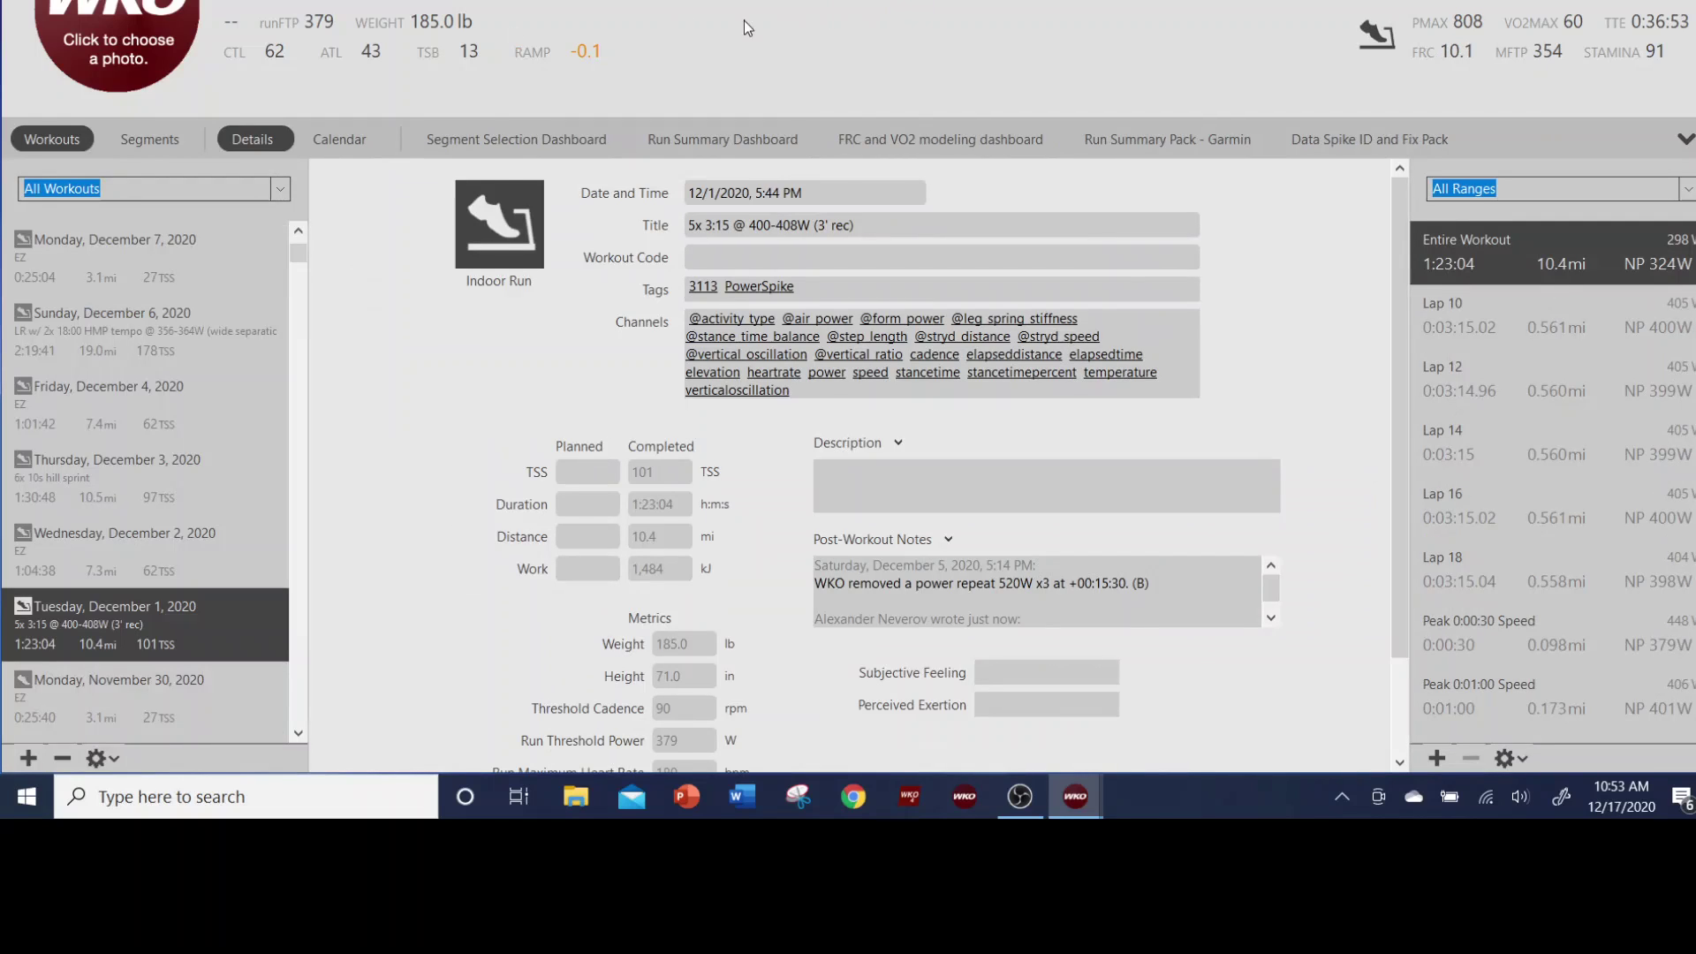
{"action": "left_click", "coordinate": [498, 228]}
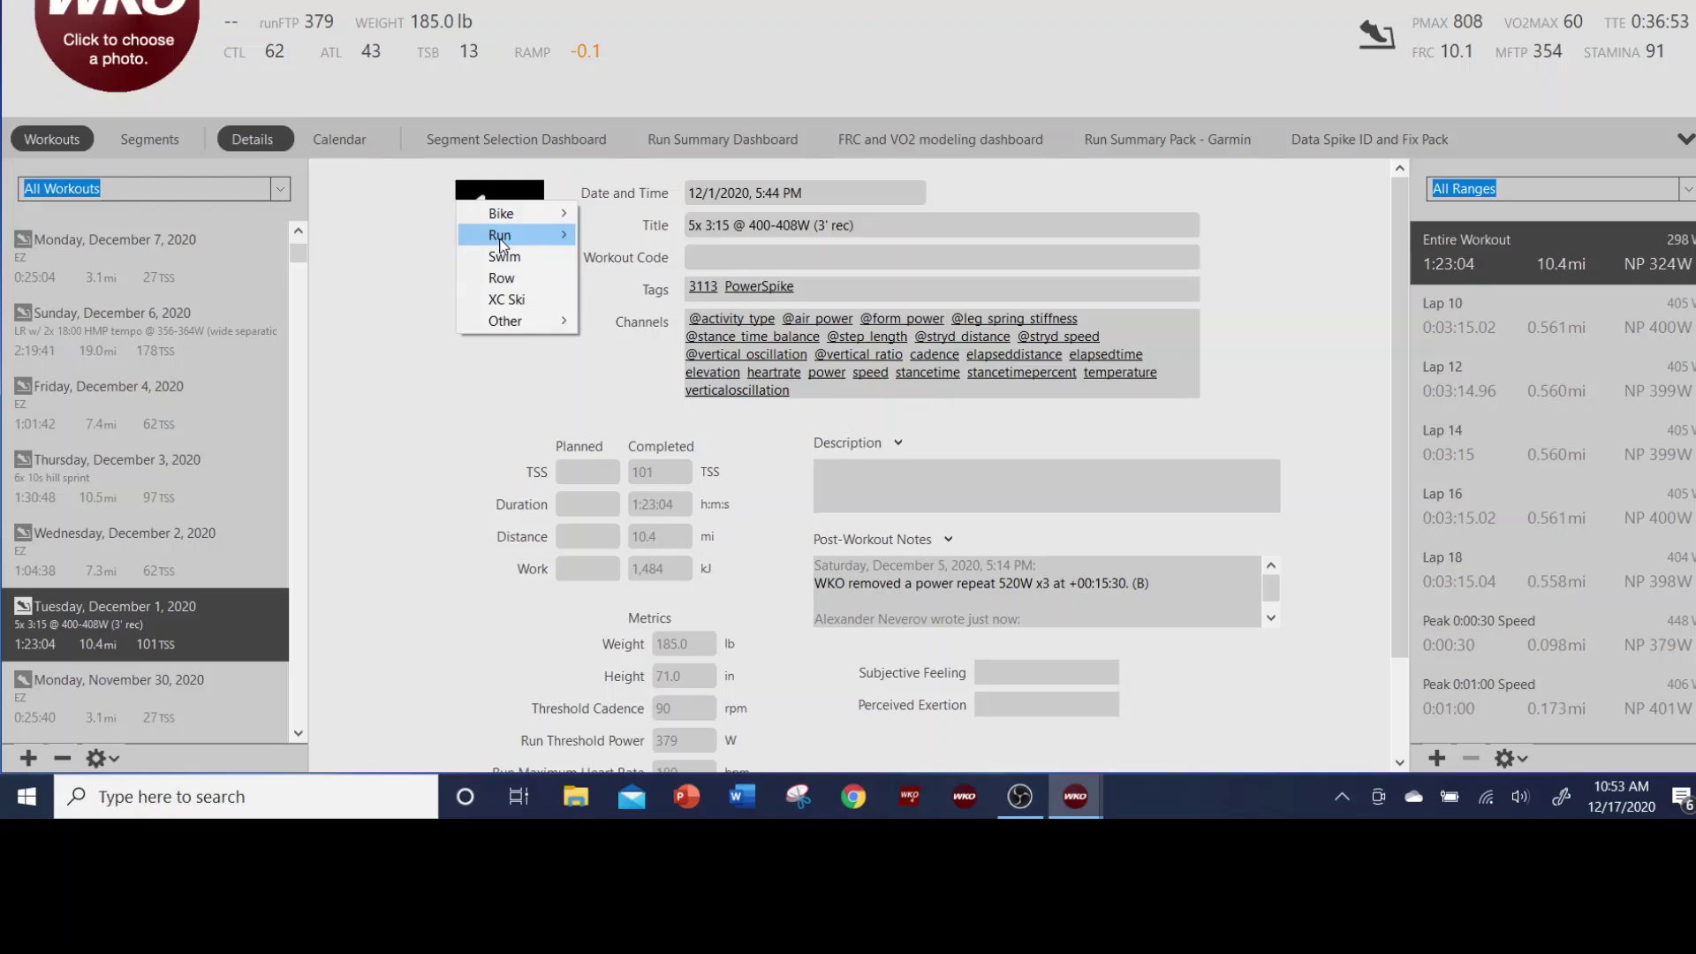
{"action": "mouse_move", "coordinate": [508, 235]}
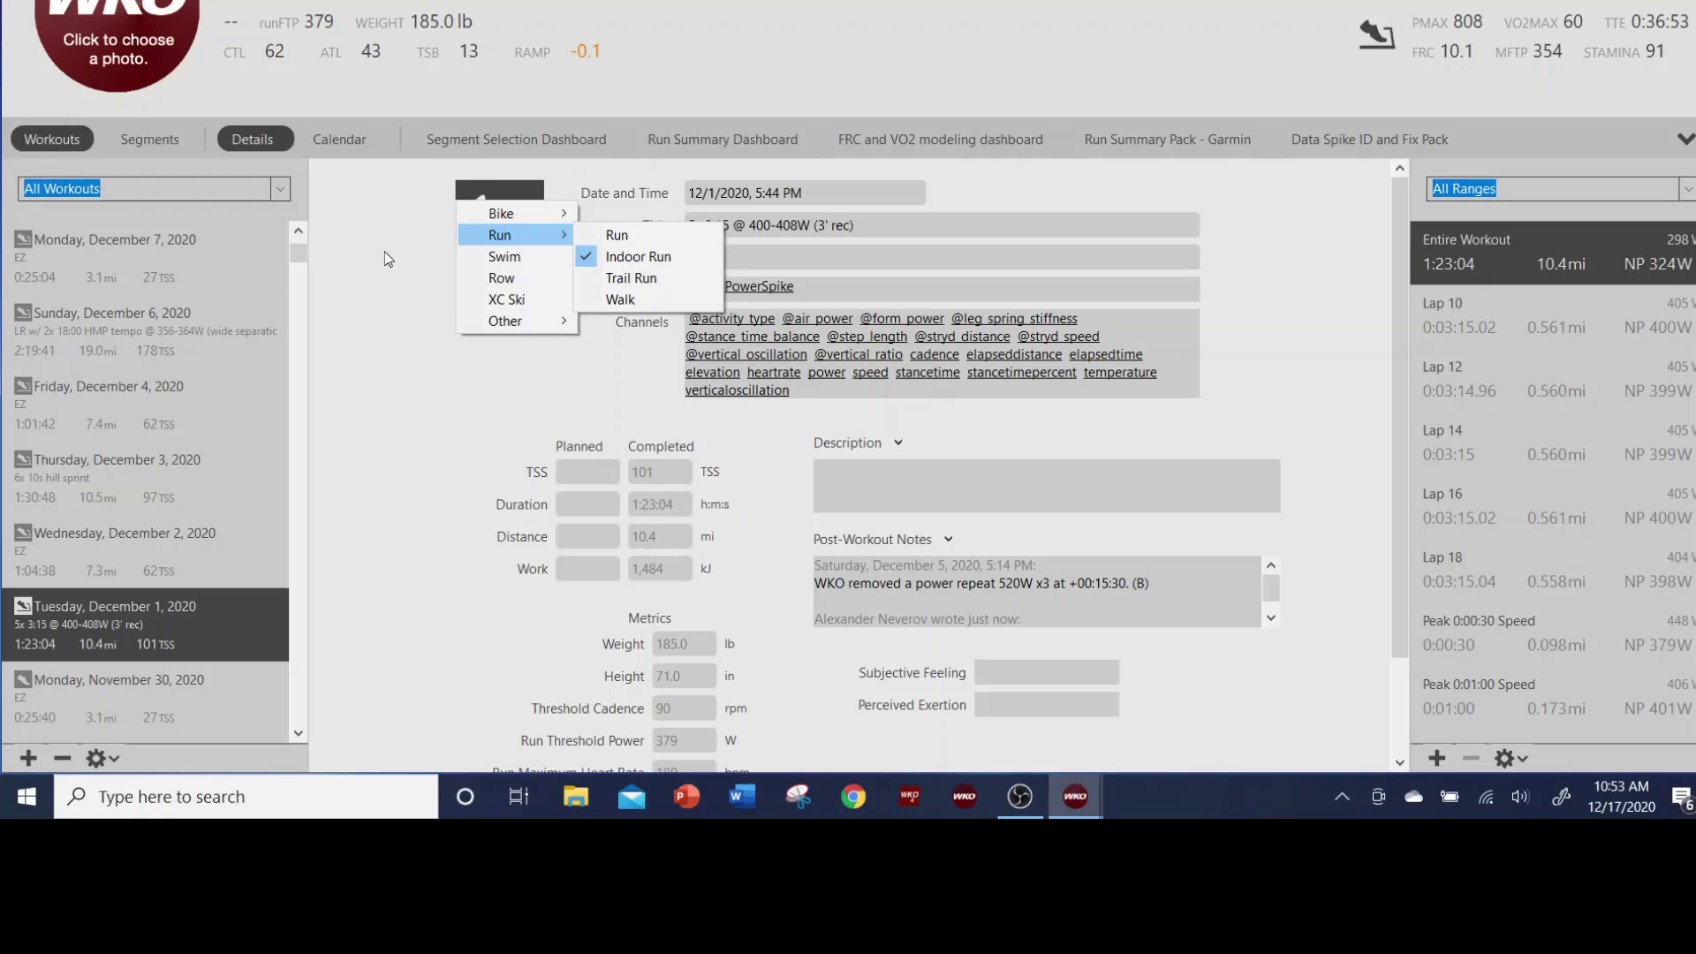
{"action": "key", "text": "Escape"}
{"action": "key", "text": "Escape"}
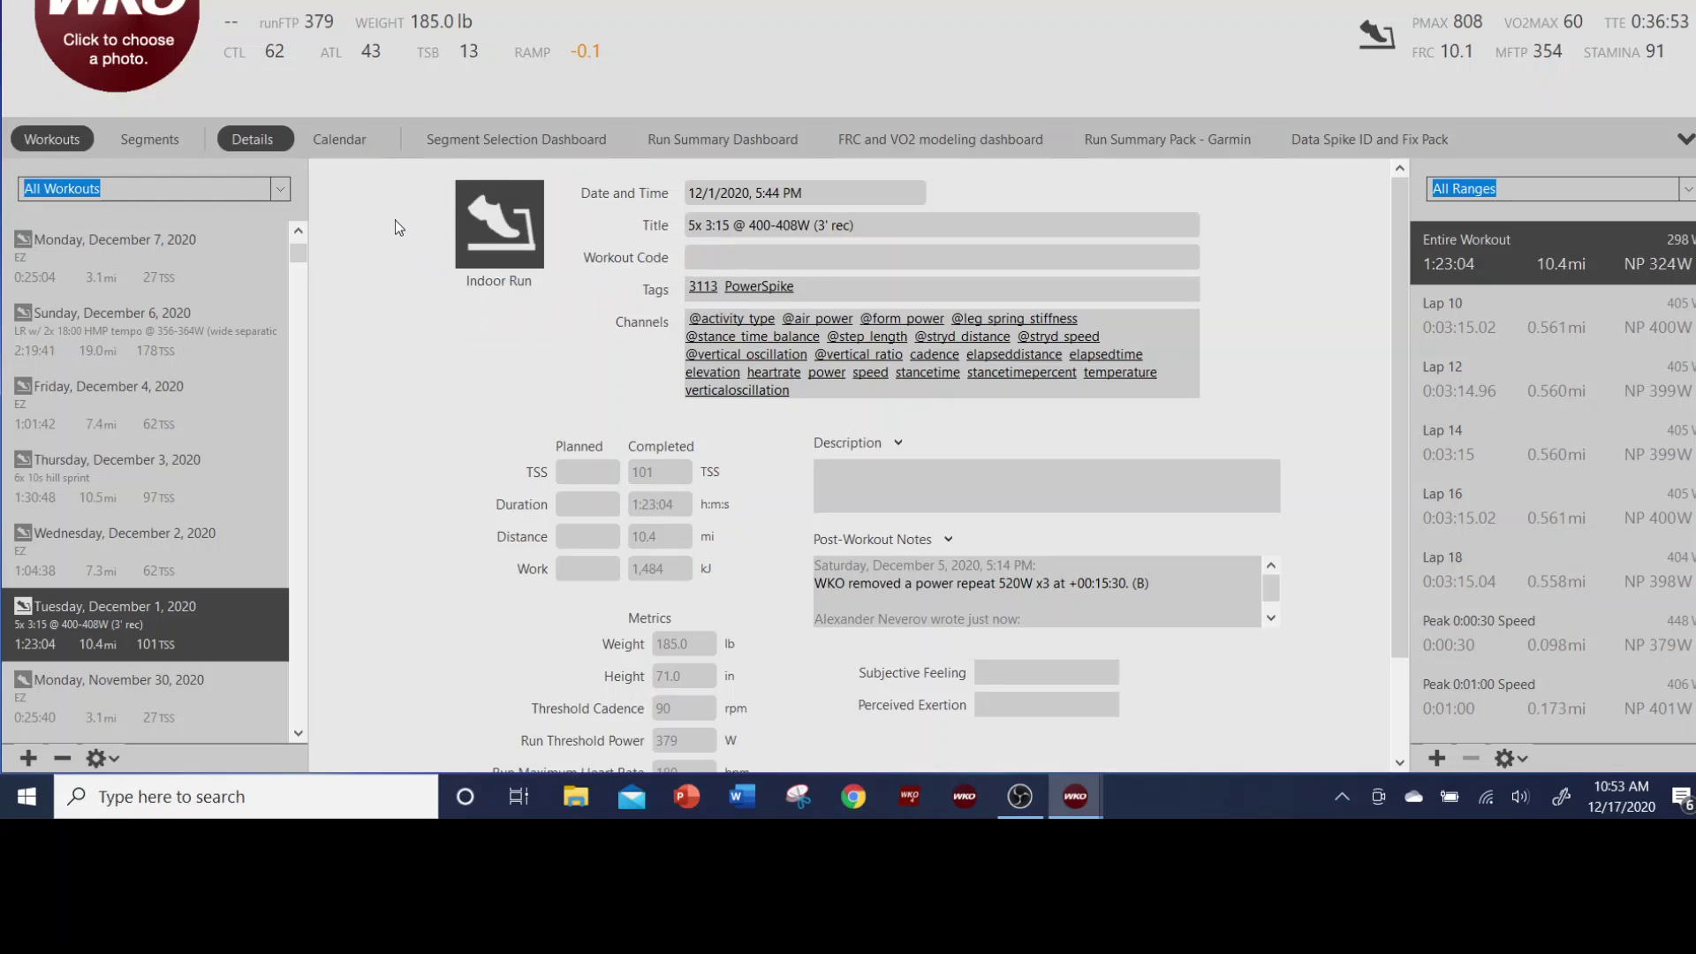